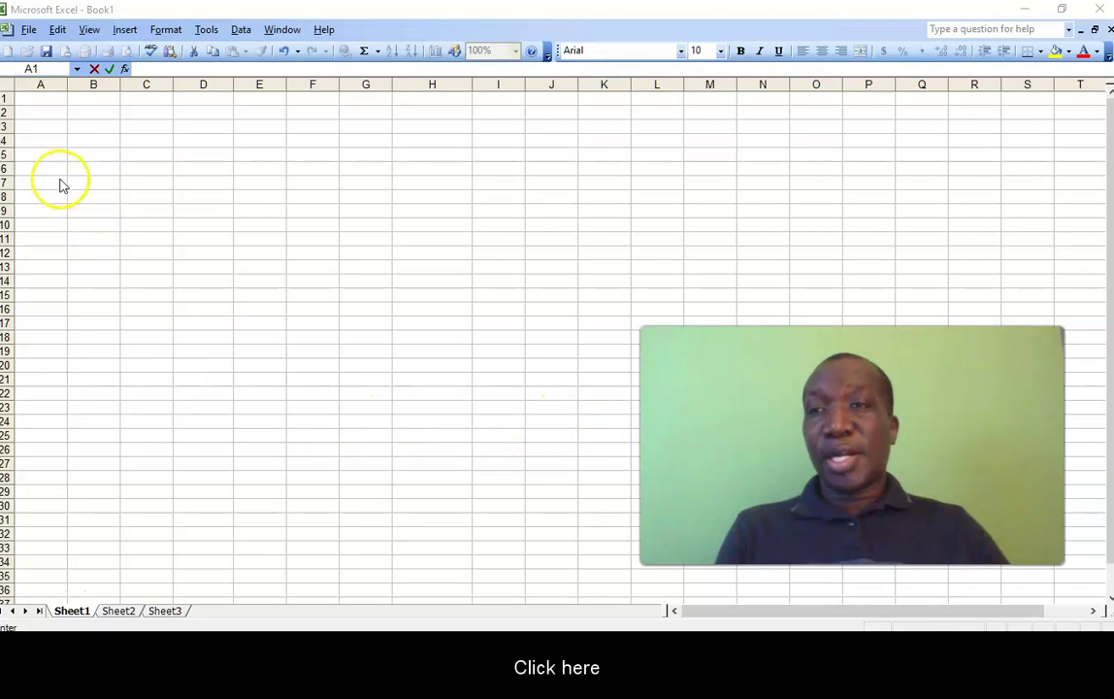
Step: Enter the title "Deli Grocery Store" in cell A1
{"action": "left_click", "coordinate": [26, 101]}
{"action": "key", "text": "Return"}
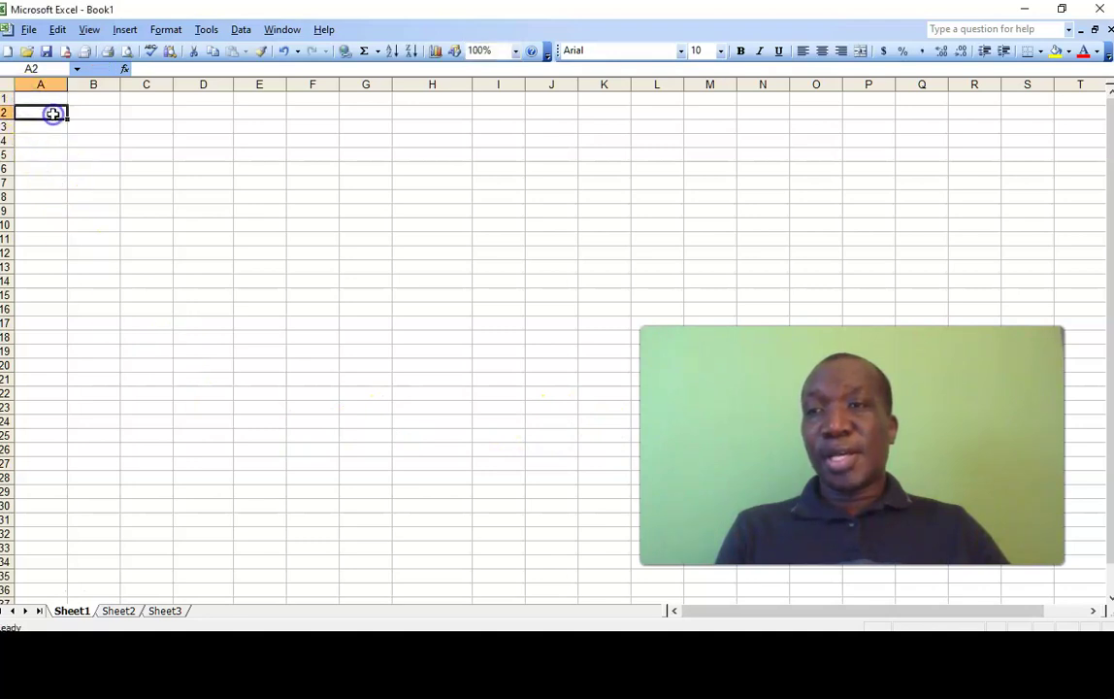
{"action": "left_click", "coordinate": [48, 99]}
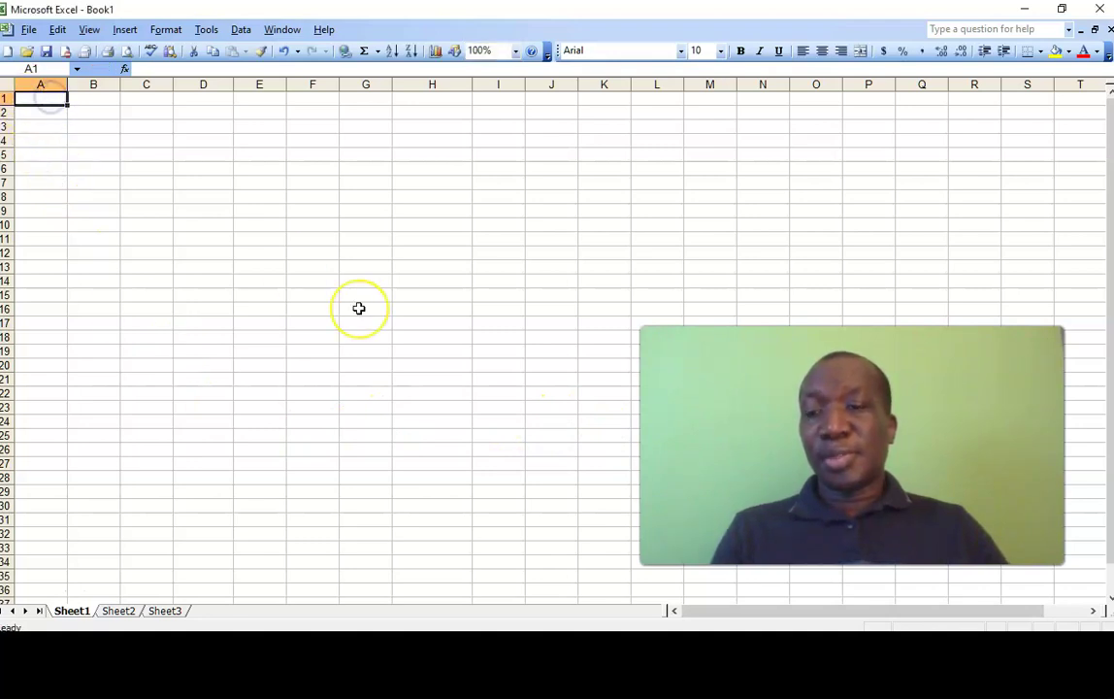
{"action": "type", "text": "Deli"}
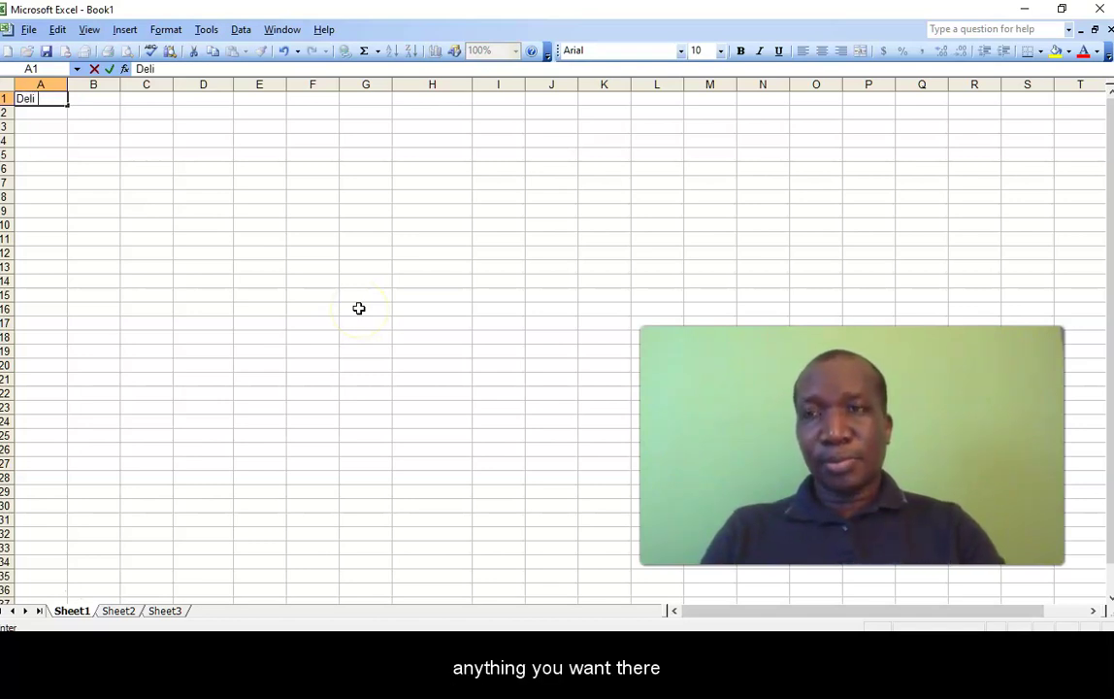
{"action": "type", "text": "Grocery Store"}
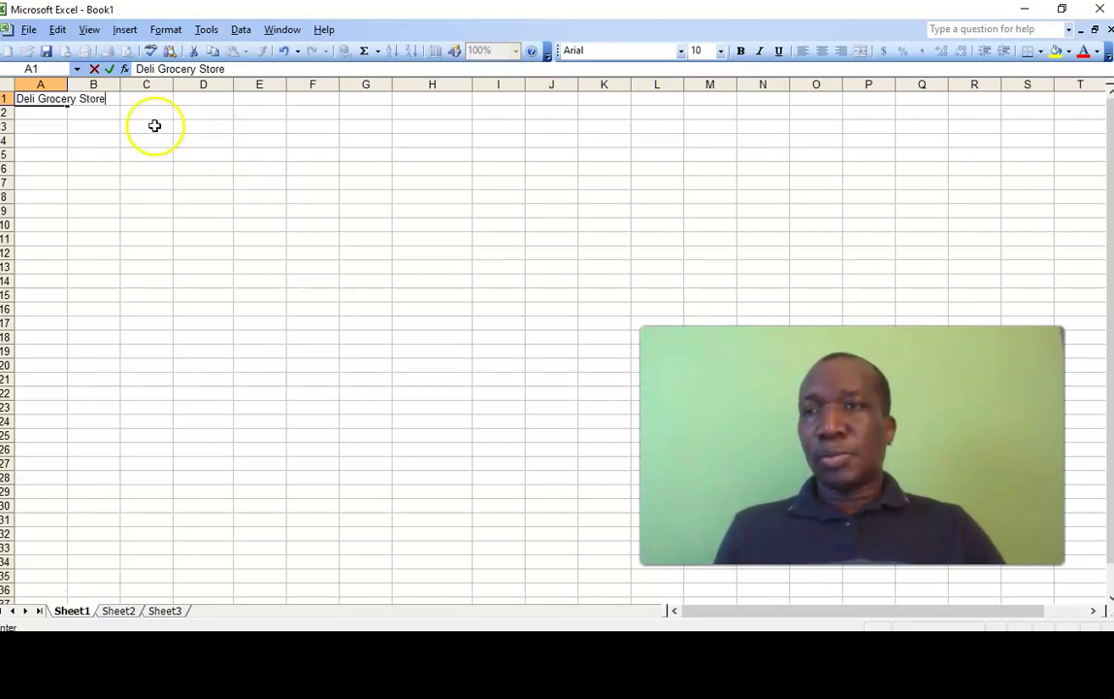
Step: Enter Monday in cell B3 and autofill the weekdays across row 3 through Friday in F3
{"action": "left_click", "coordinate": [76, 129]}
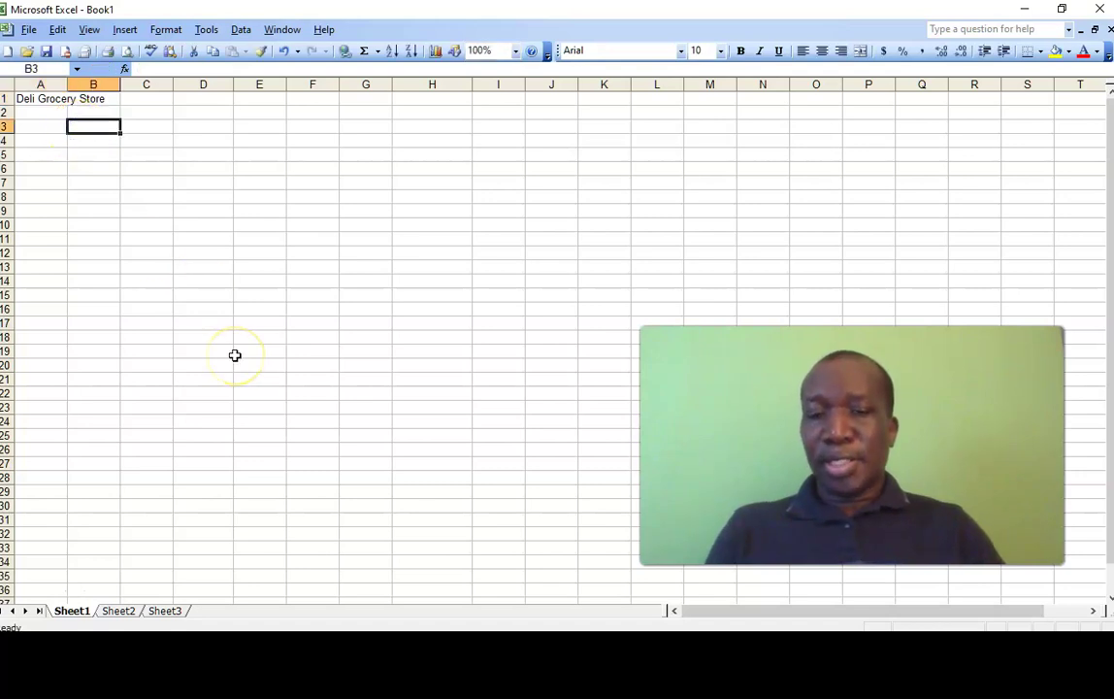
{"action": "type", "text": "Mon"}
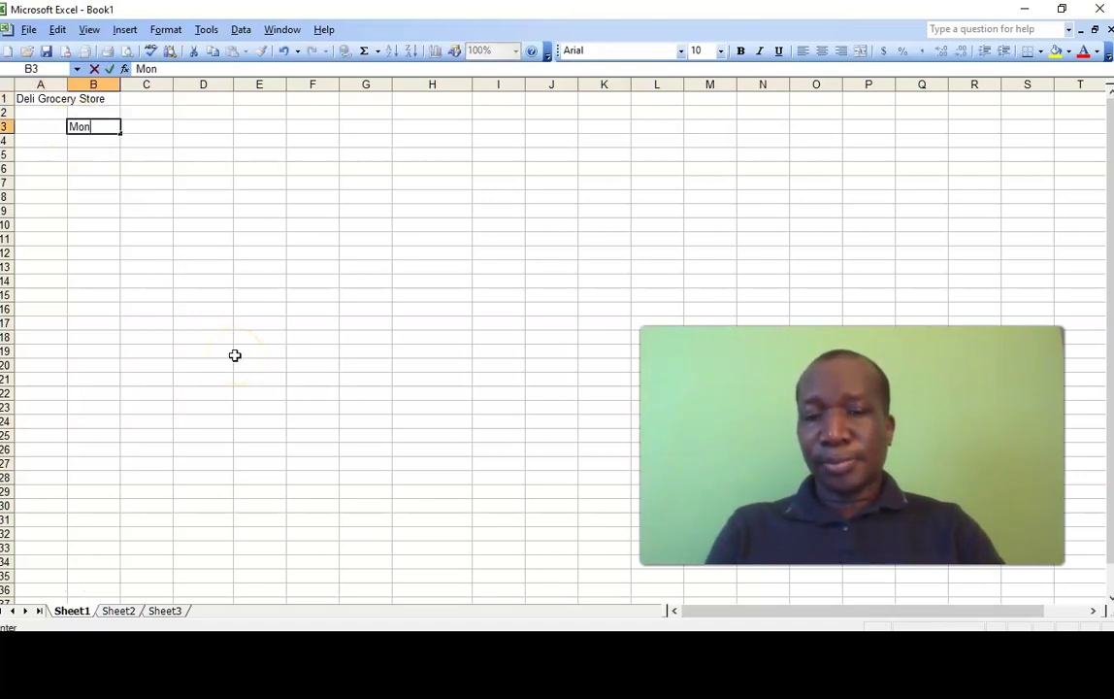
{"action": "type", "text": "day"}
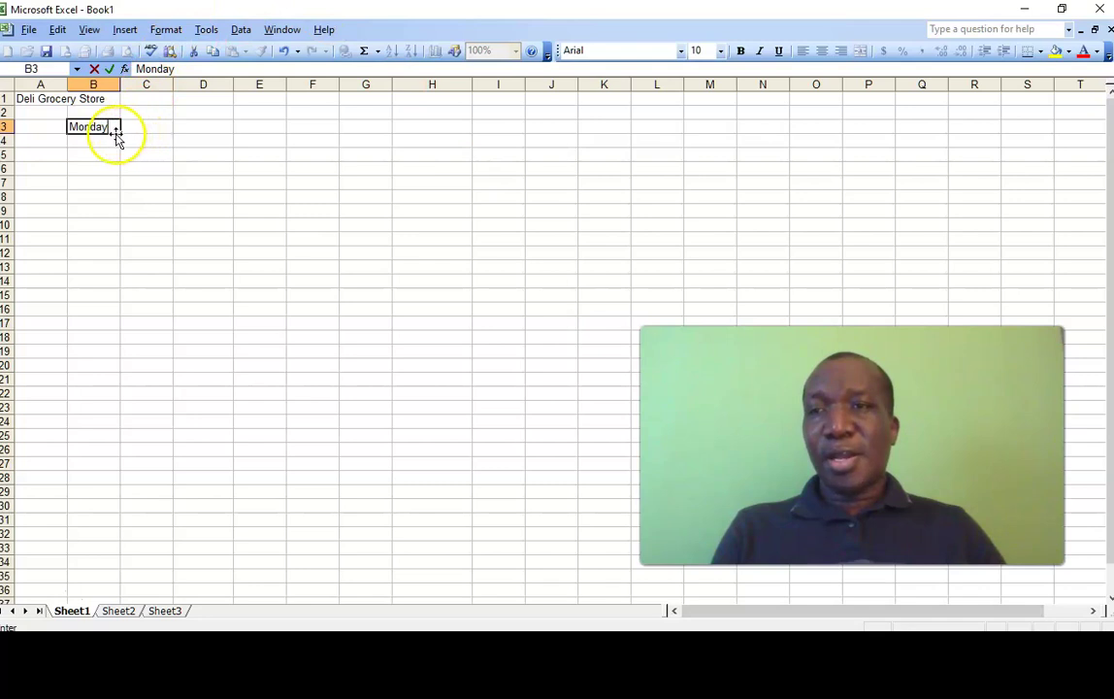
{"action": "left_click_drag", "start_coordinate": [124, 132], "coordinate": [357, 127]}
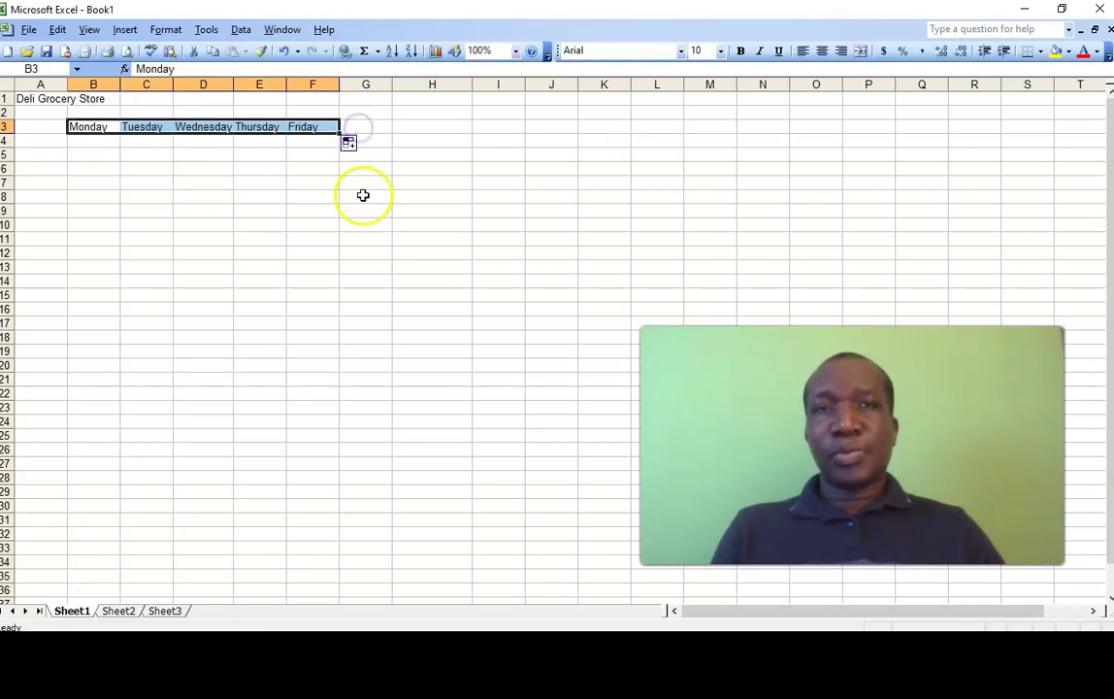
Step: List the products Apples, Peach, Orange, Lime and Avocado down cells A4 to A8
{"action": "left_click", "coordinate": [52, 143]}
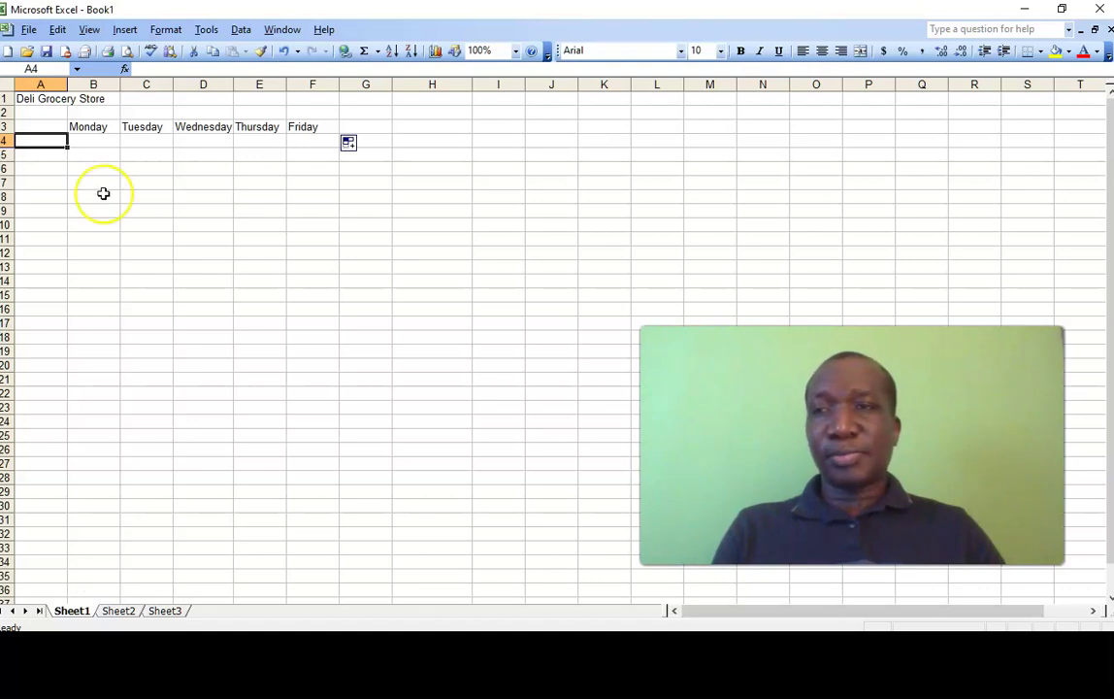
{"action": "type", "text": "Apples"}
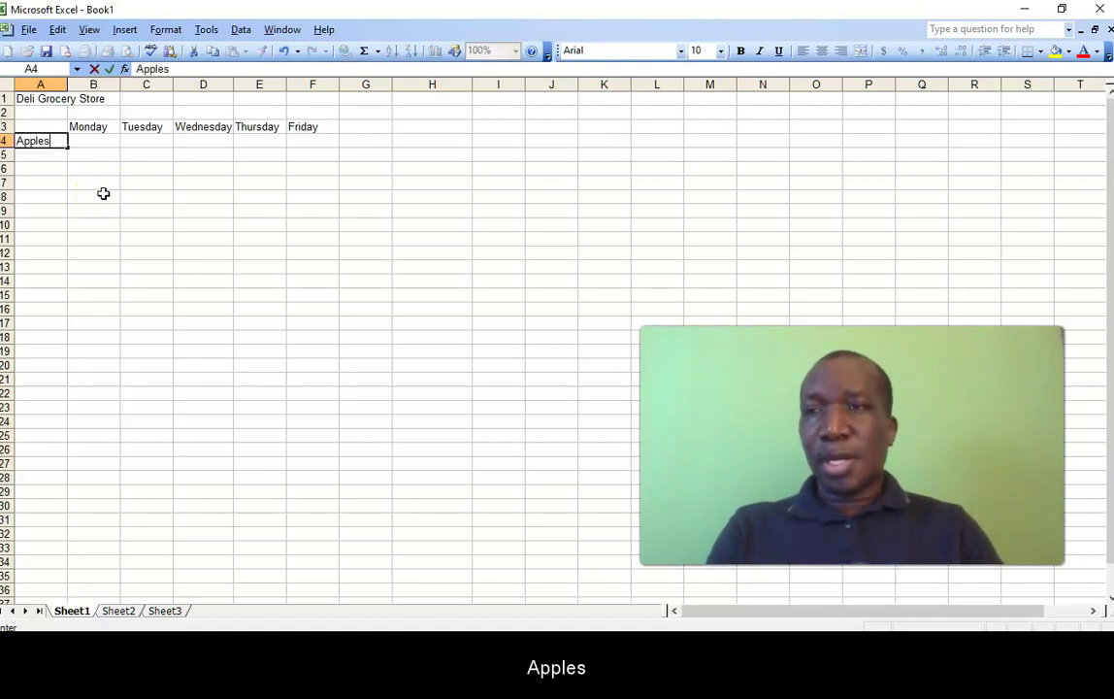
{"action": "key", "text": "Return"}
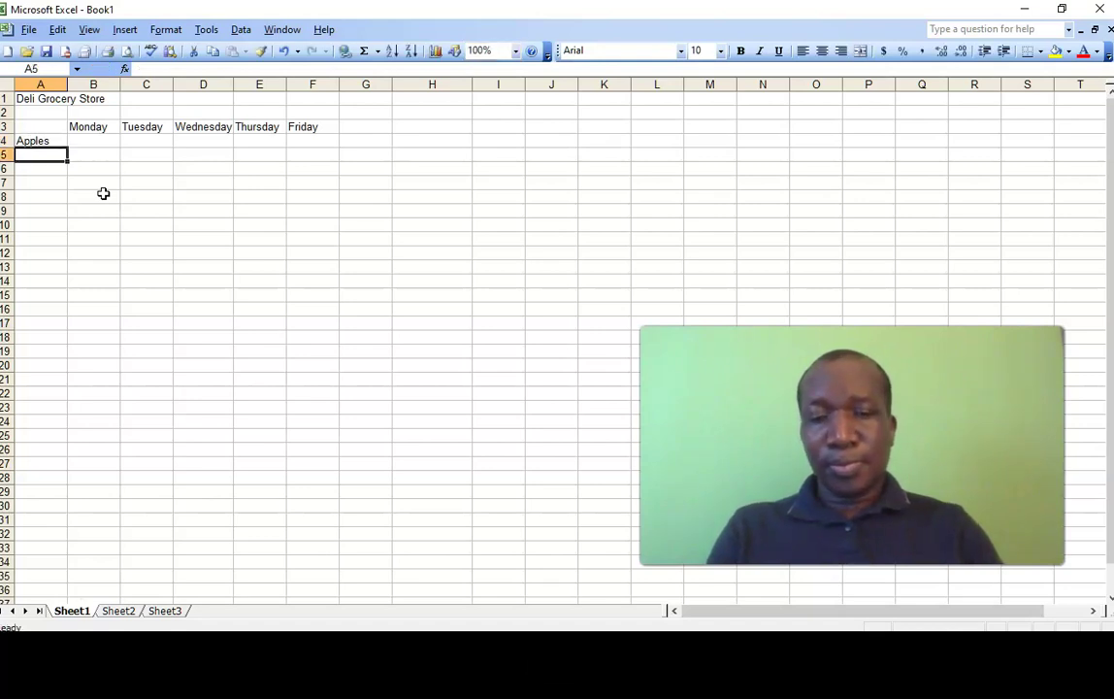
{"action": "type", "text": "Peach"}
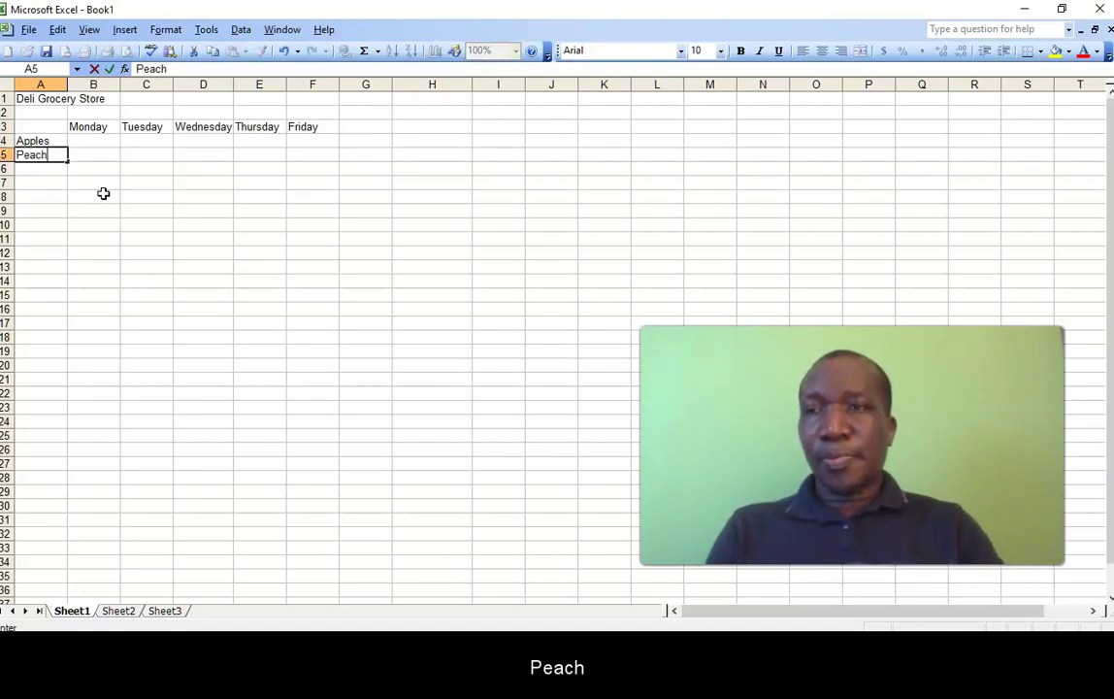
{"action": "key", "text": "Return"}
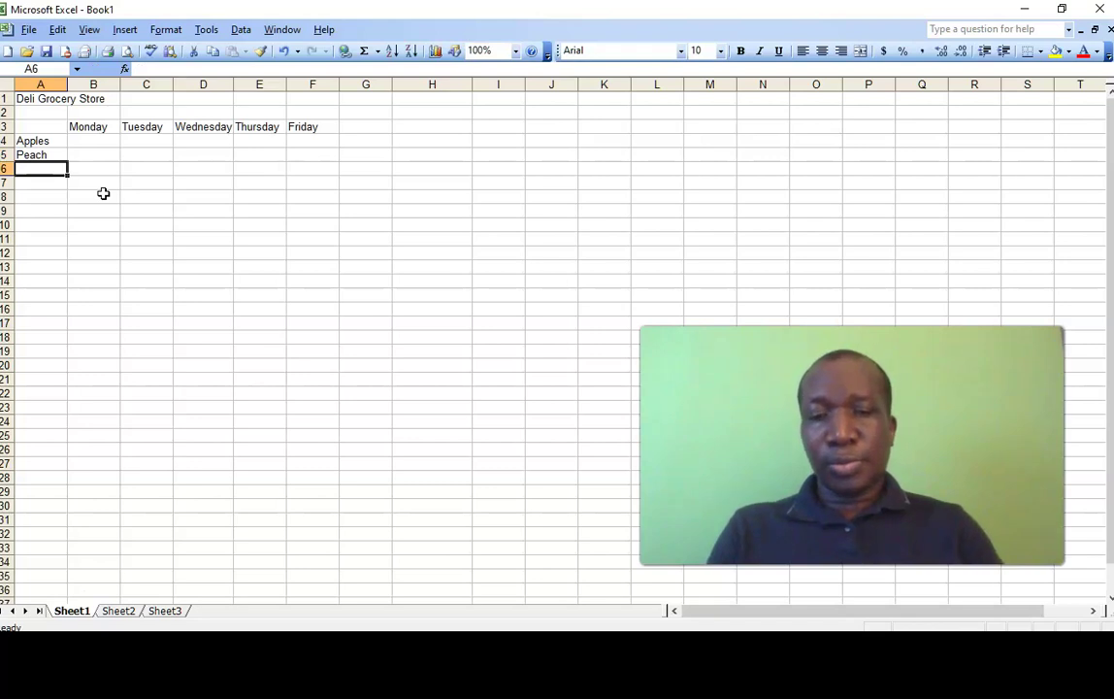
{"action": "type", "text": "Orang"}
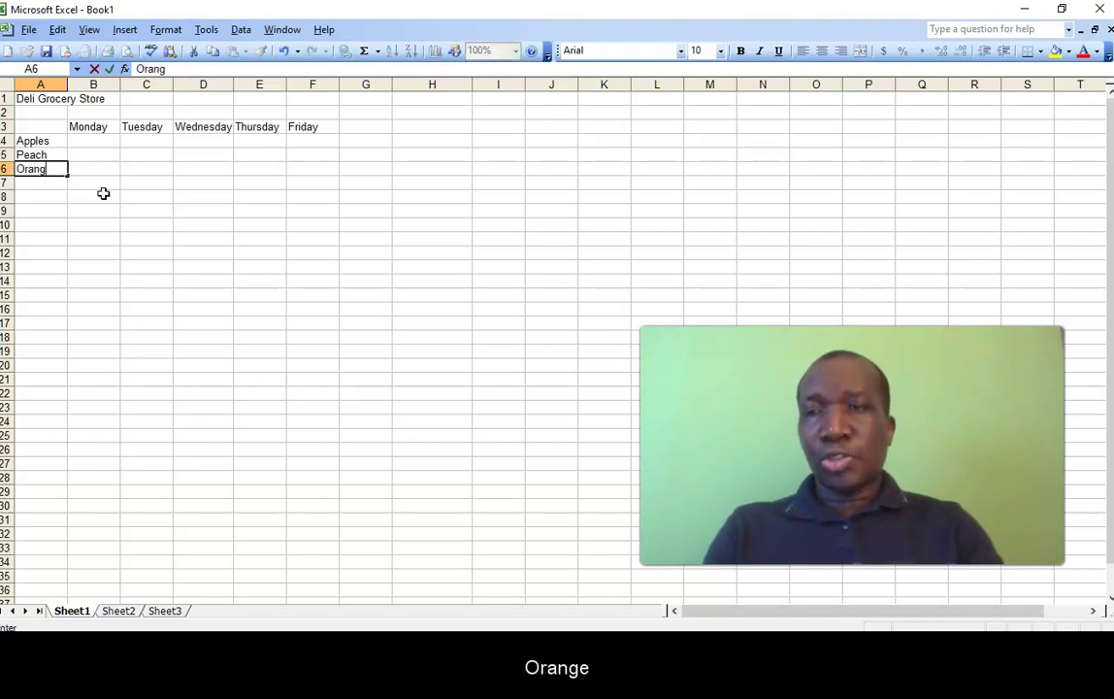
{"action": "type", "text": "de"}
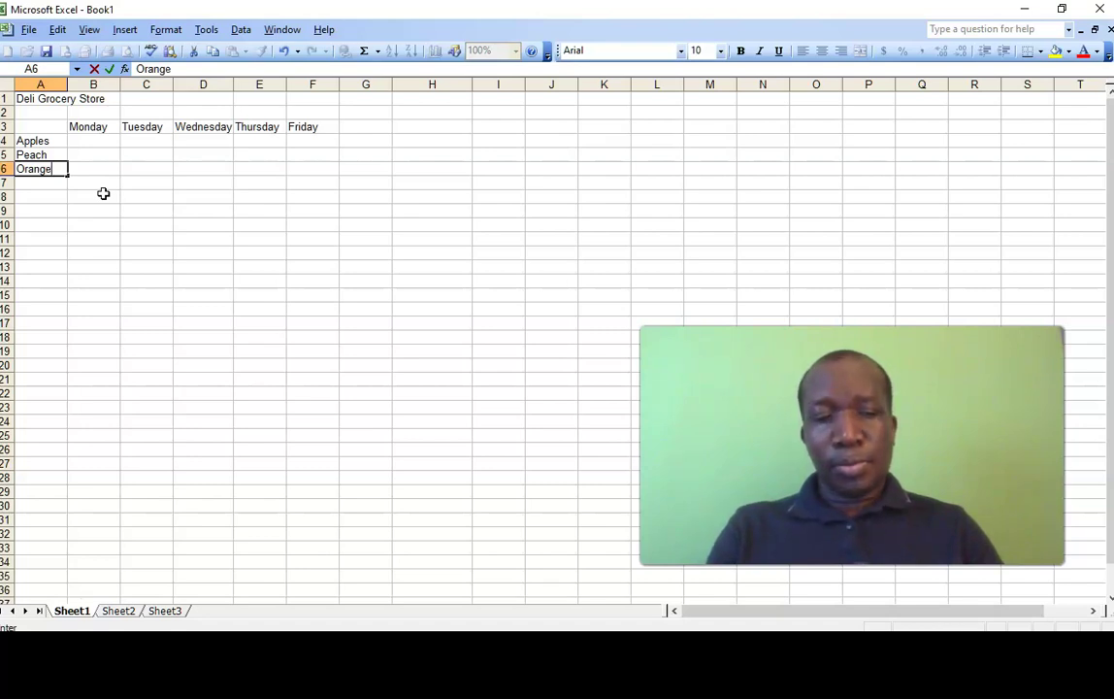
{"action": "key", "text": "Return"}
{"action": "type", "text": "Lime"}
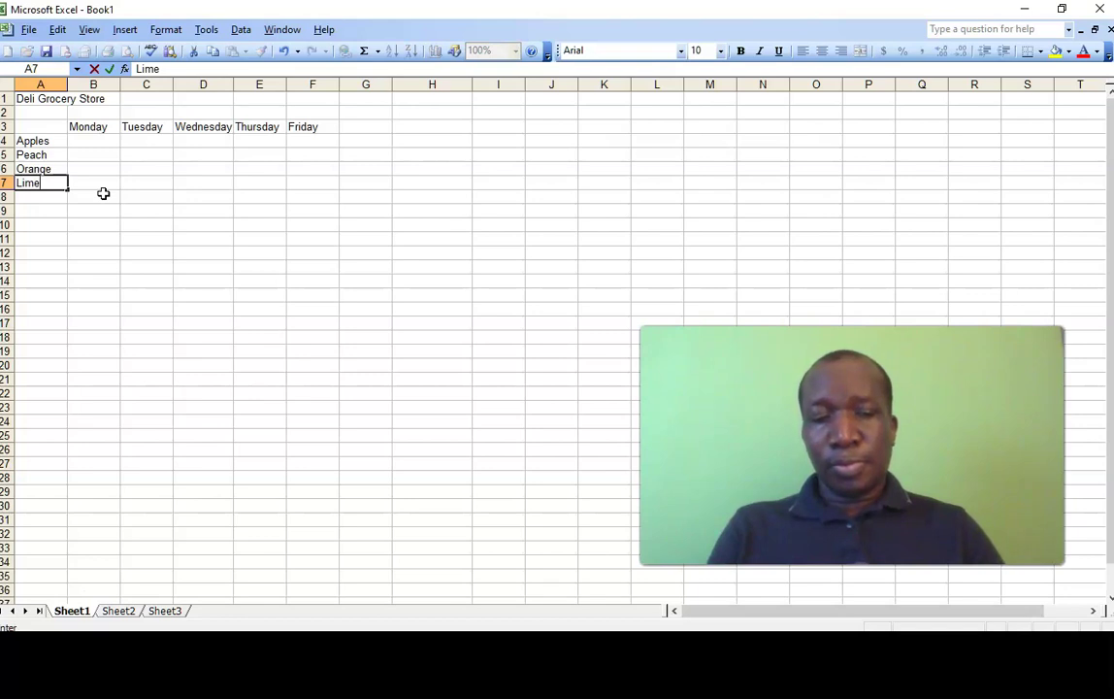
{"action": "key", "text": "Return"}
{"action": "type", "text": "Avocado"}
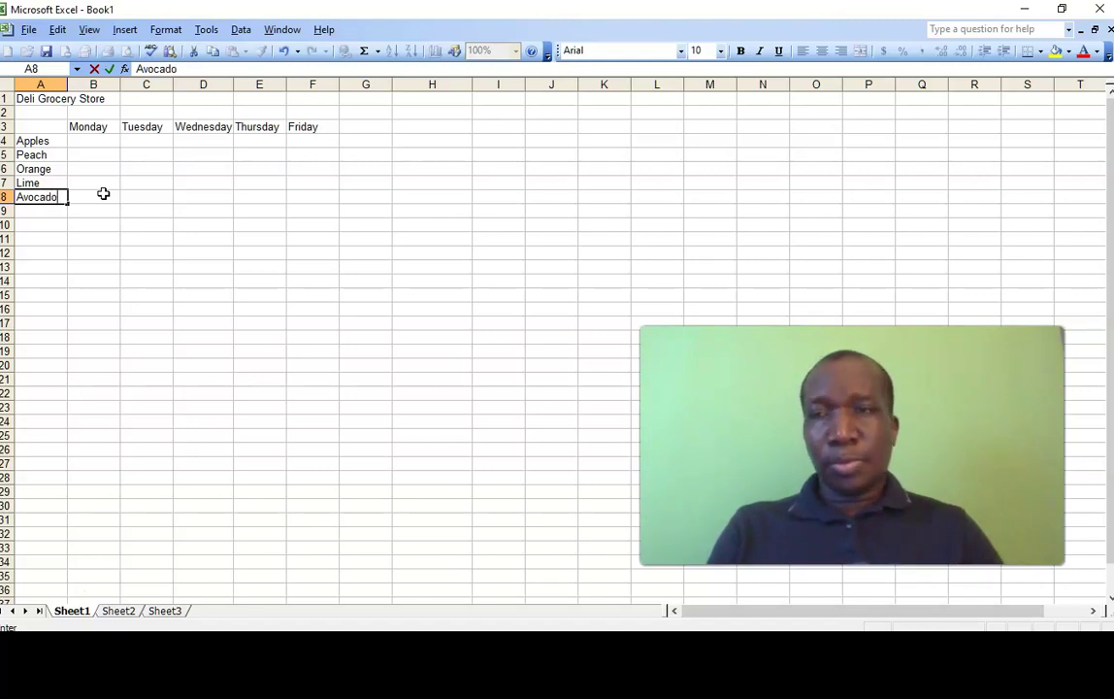
{"action": "key", "text": "Return"}
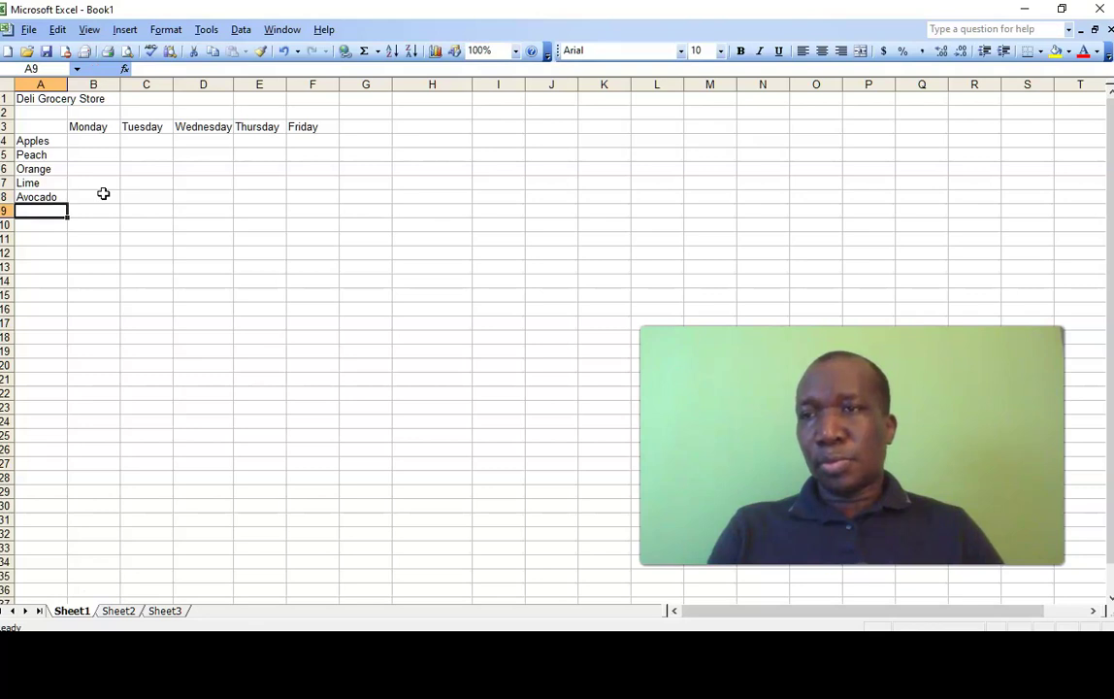
Step: Fill the Apples row from Monday to Friday with 16, 21, 22, 17 and 19
{"action": "left_click", "coordinate": [103, 141]}
{"action": "type", "text": "16"}
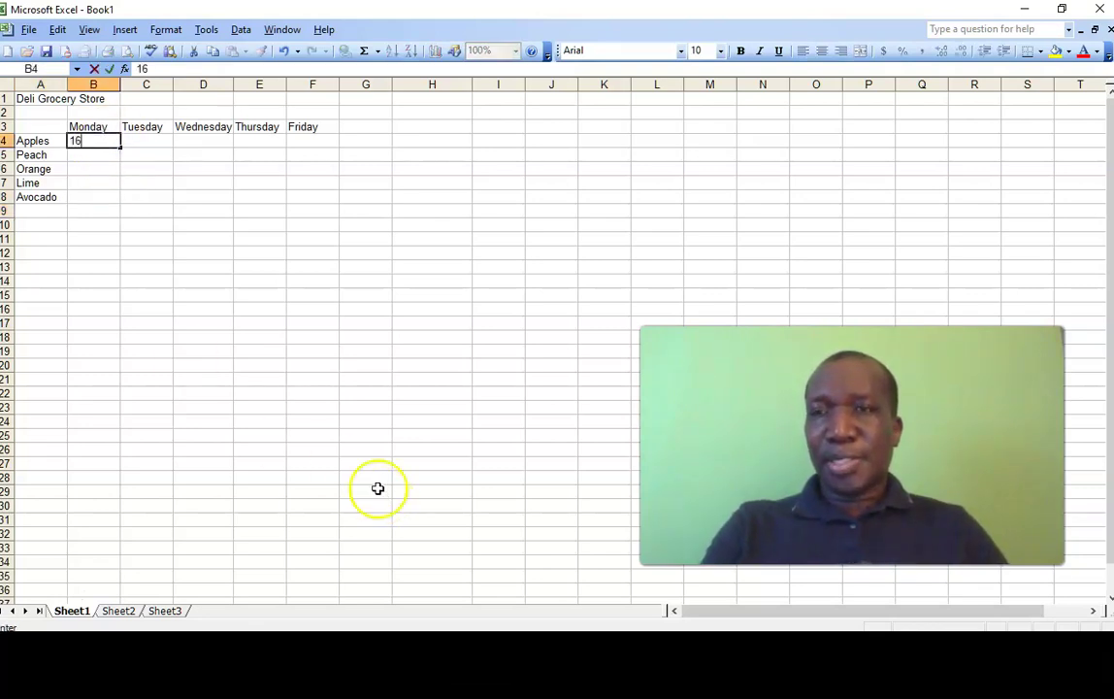
{"action": "left_click", "coordinate": [145, 139]}
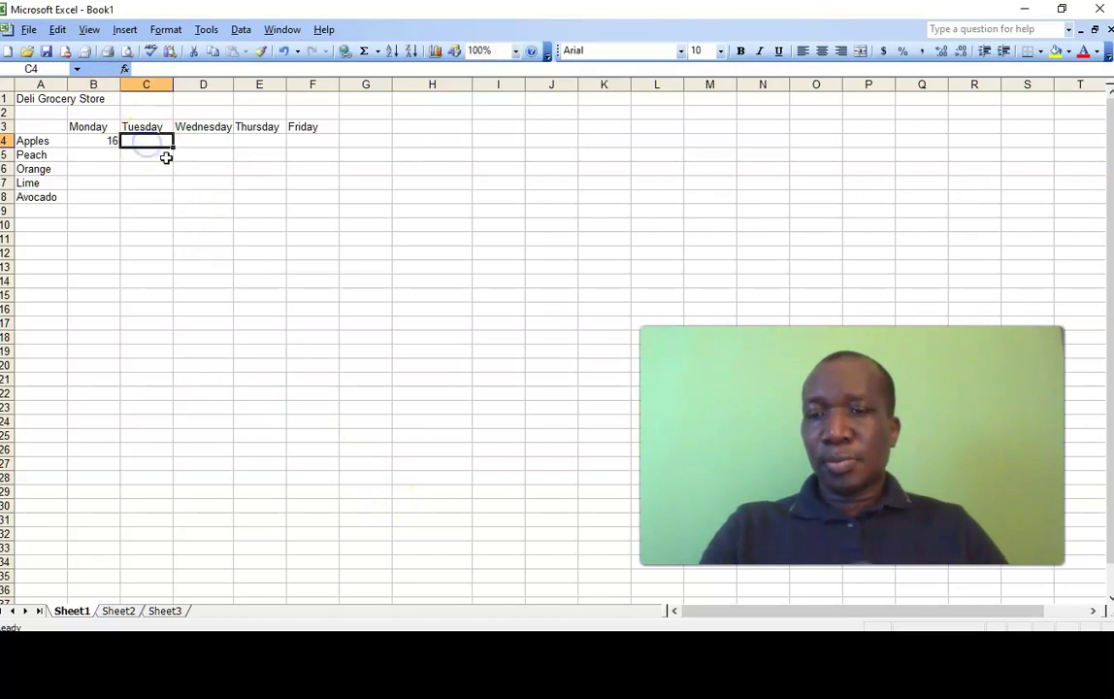
{"action": "type", "text": "21"}
{"action": "left_click", "coordinate": [202, 142]}
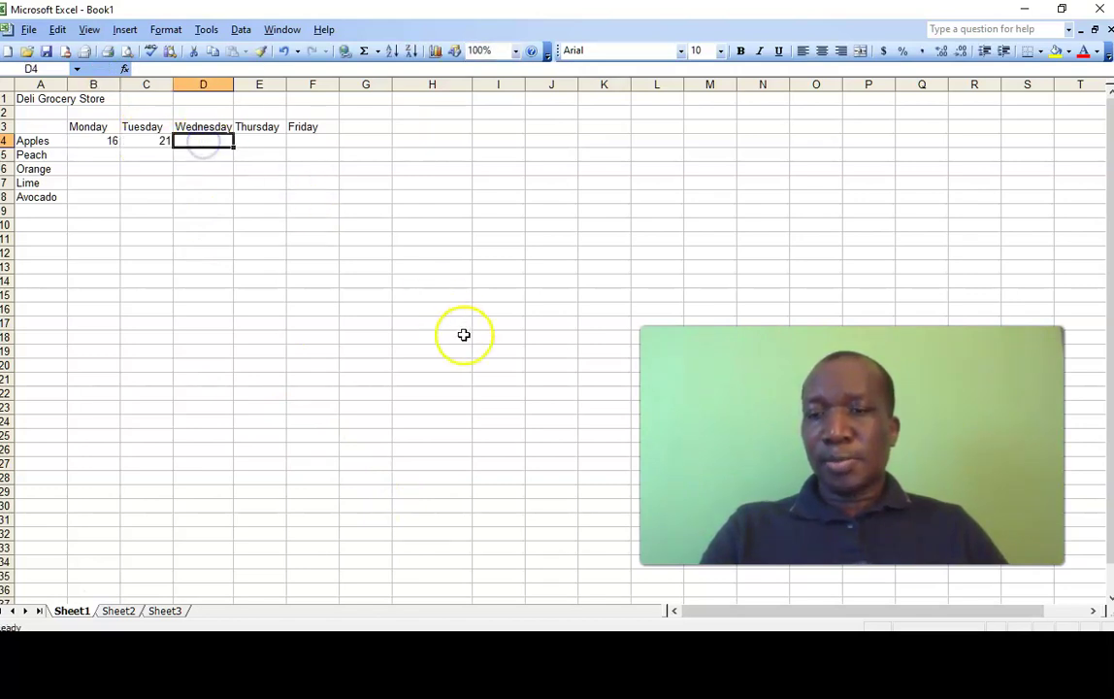
{"action": "type", "text": "22"}
{"action": "left_click", "coordinate": [257, 142]}
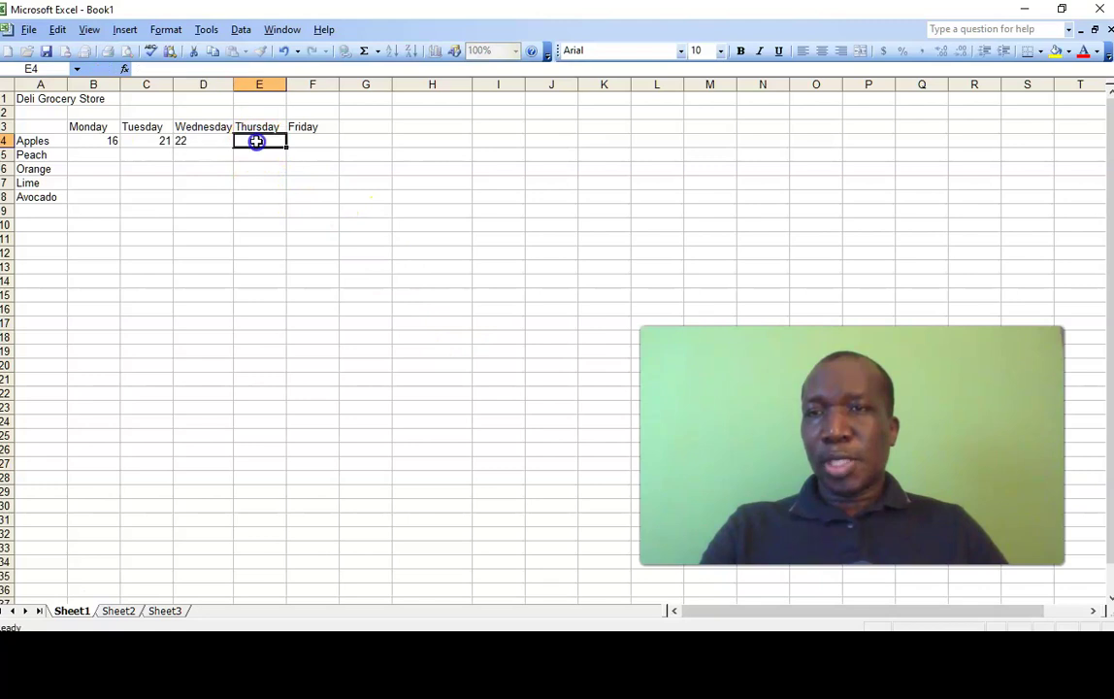
{"action": "type", "text": "17"}
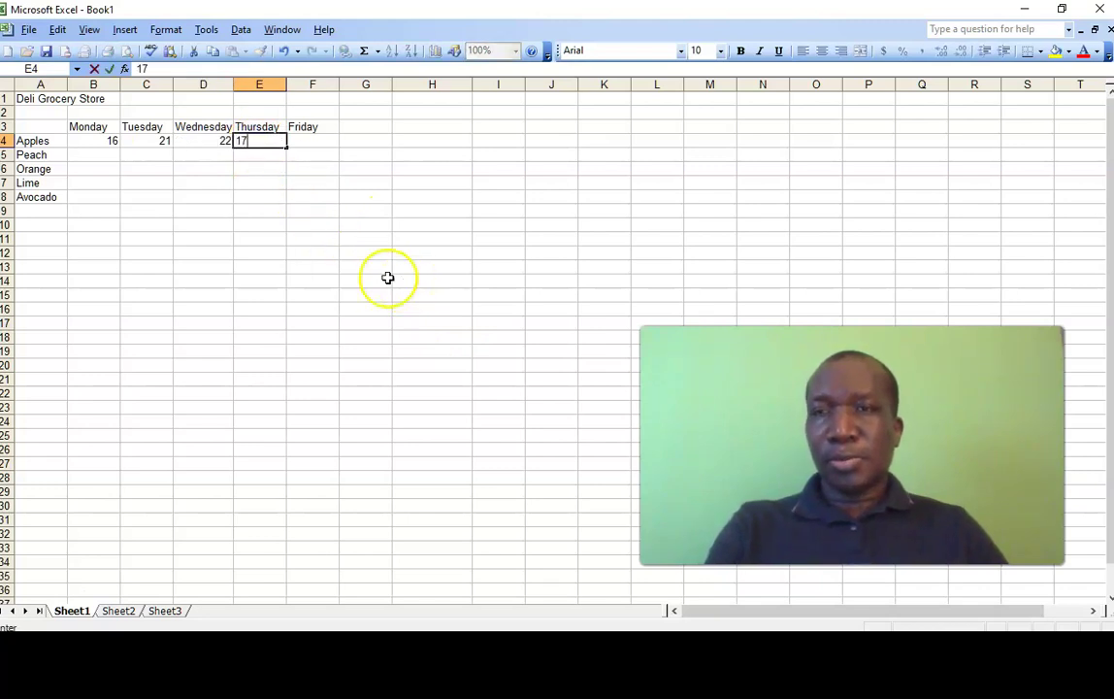
{"action": "left_click", "coordinate": [305, 146]}
{"action": "type", "text": "19"}
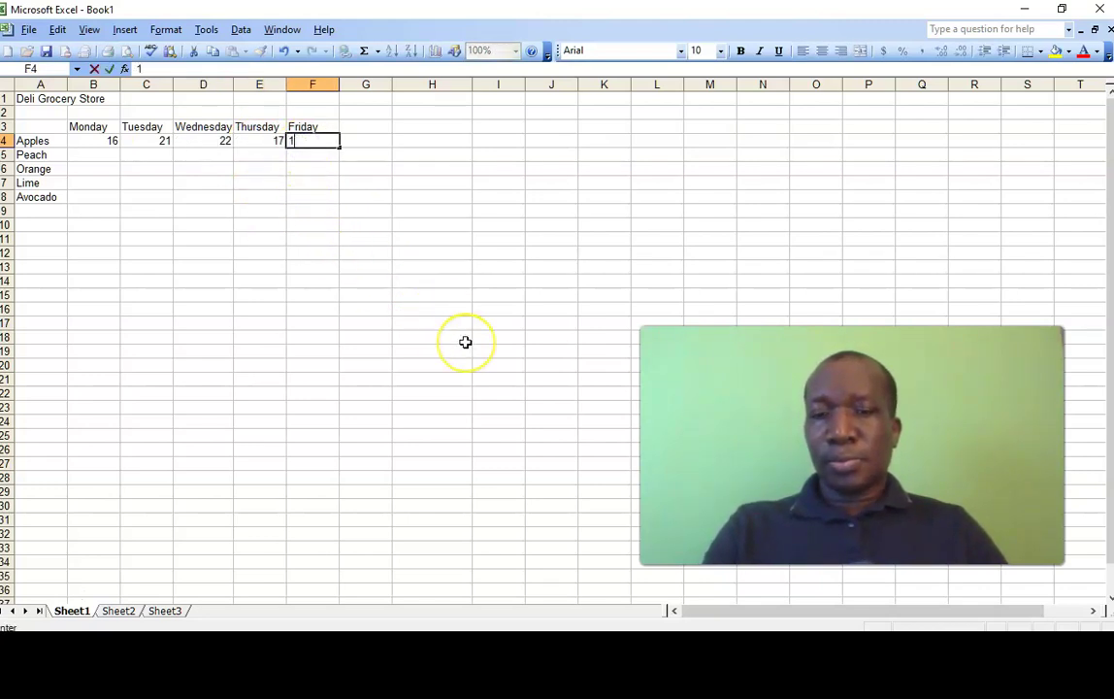
Step: Fill the Peach row from Monday to Friday with 14, 17, 18, 21 and 22
{"action": "left_click", "coordinate": [82, 156]}
{"action": "type", "text": "14"}
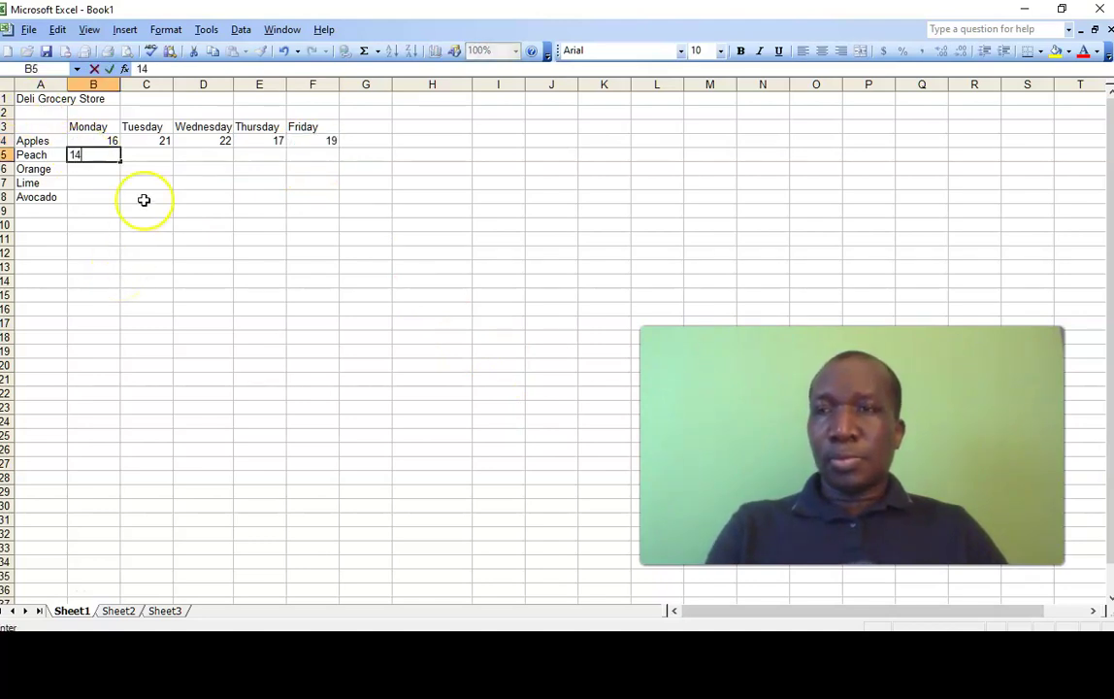
{"action": "left_click", "coordinate": [142, 155]}
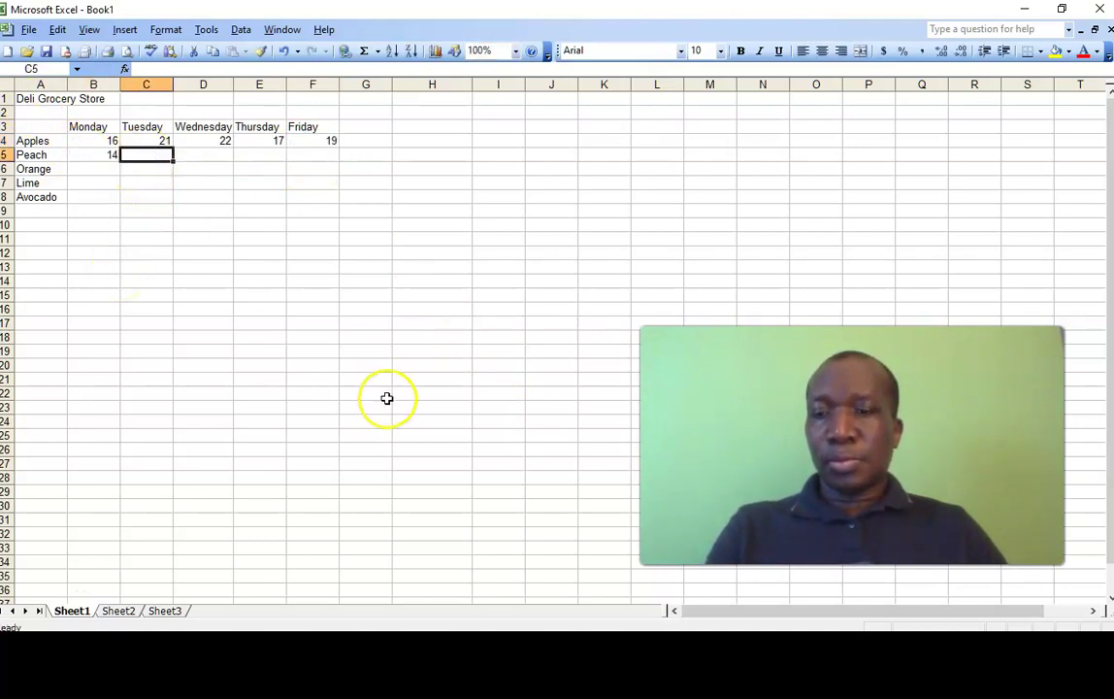
{"action": "type", "text": "1"}
{"action": "left_click", "coordinate": [355, 382]}
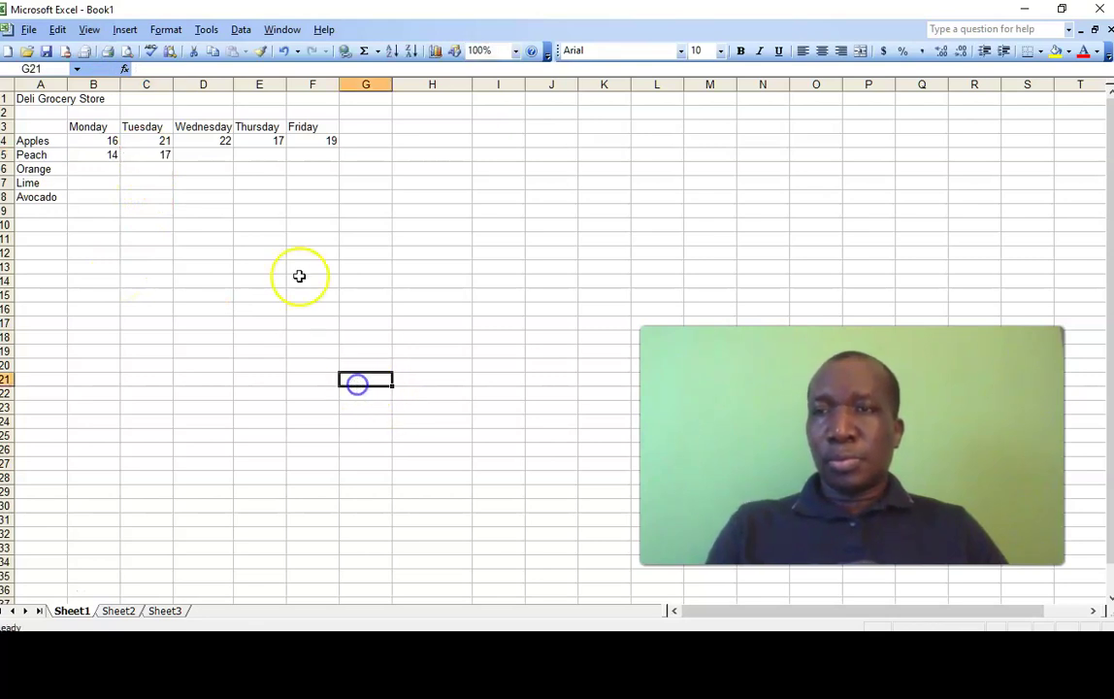
{"action": "left_click", "coordinate": [186, 157]}
{"action": "type", "text": "18"}
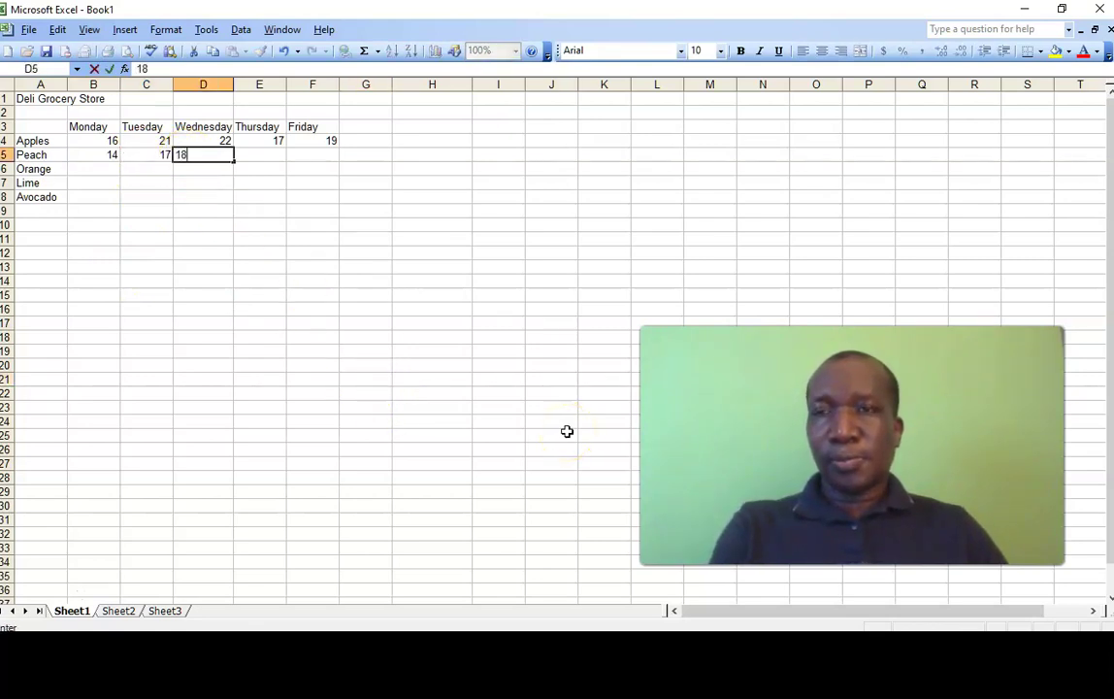
{"action": "left_click", "coordinate": [263, 153]}
{"action": "type", "text": "21"}
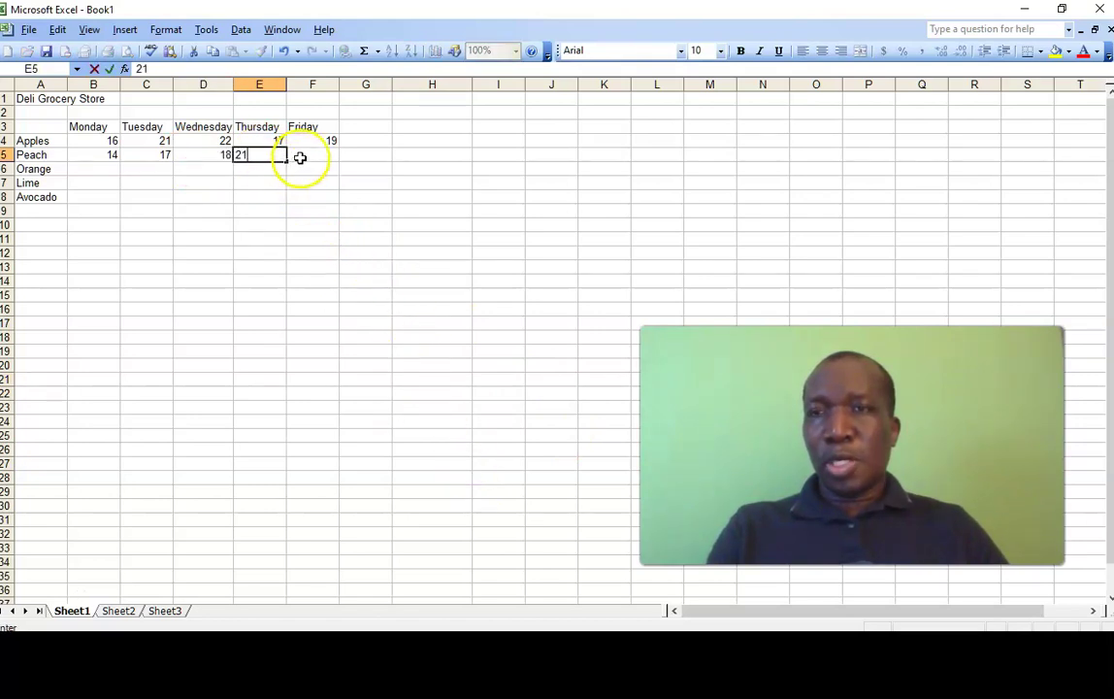
{"action": "left_click", "coordinate": [300, 157]}
{"action": "type", "text": "22"}
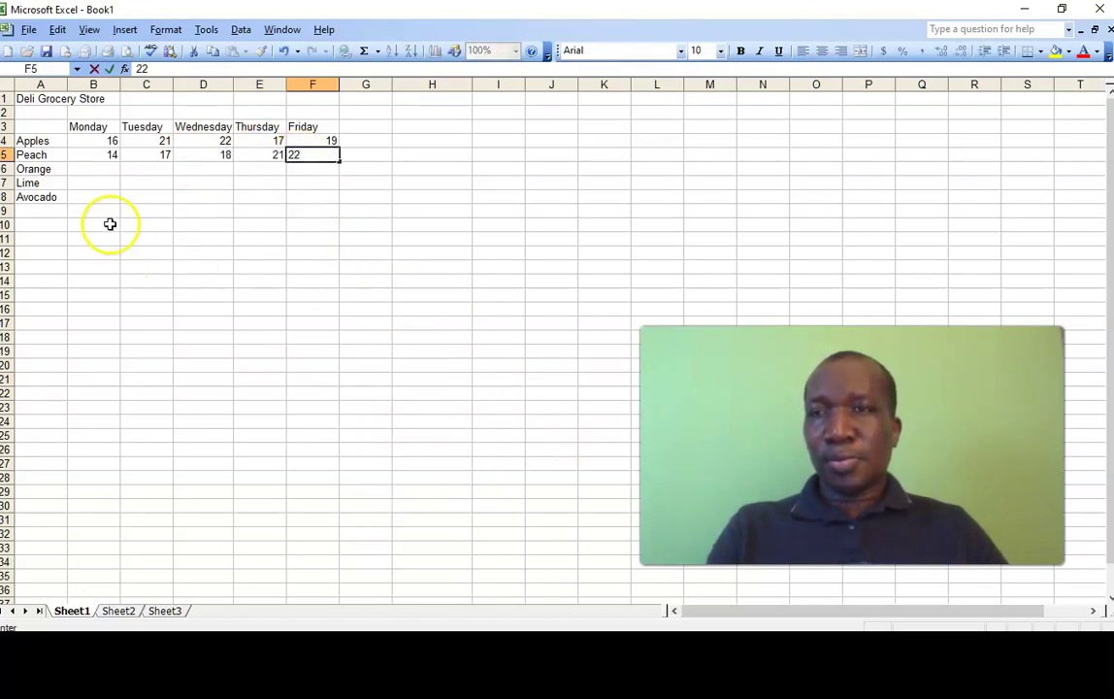
Step: Enter the Monday values 18 for Orange, 18 for Lime and 19 for Avocado
{"action": "left_click", "coordinate": [94, 168]}
{"action": "type", "text": "18"}
{"action": "left_click", "coordinate": [86, 185]}
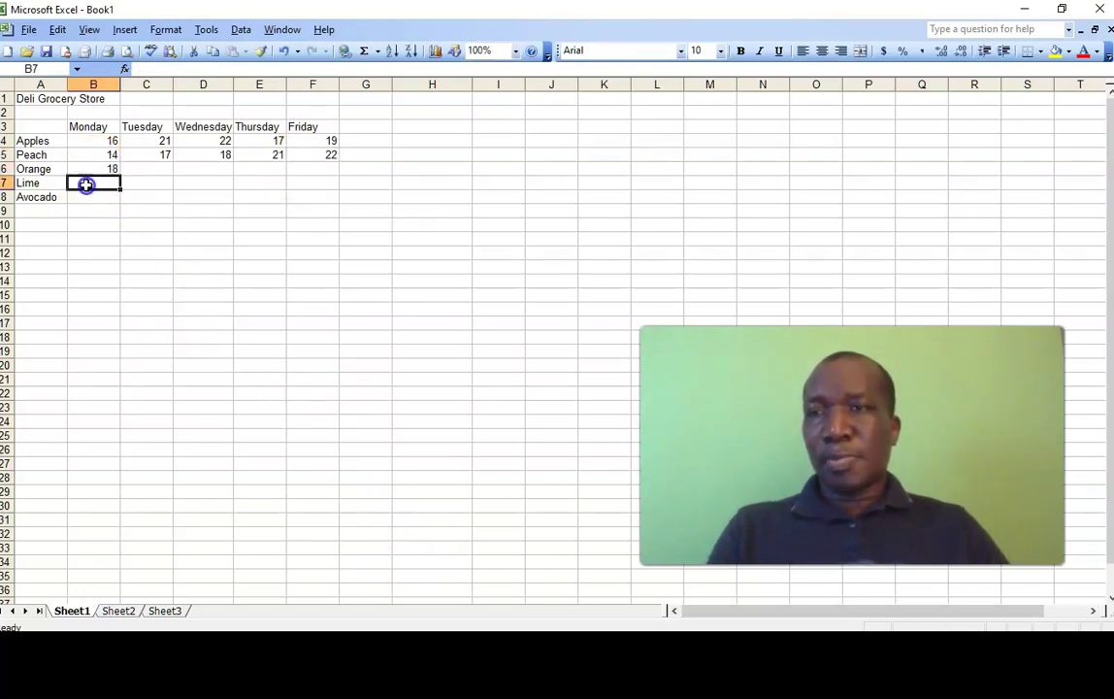
{"action": "type", "text": "18"}
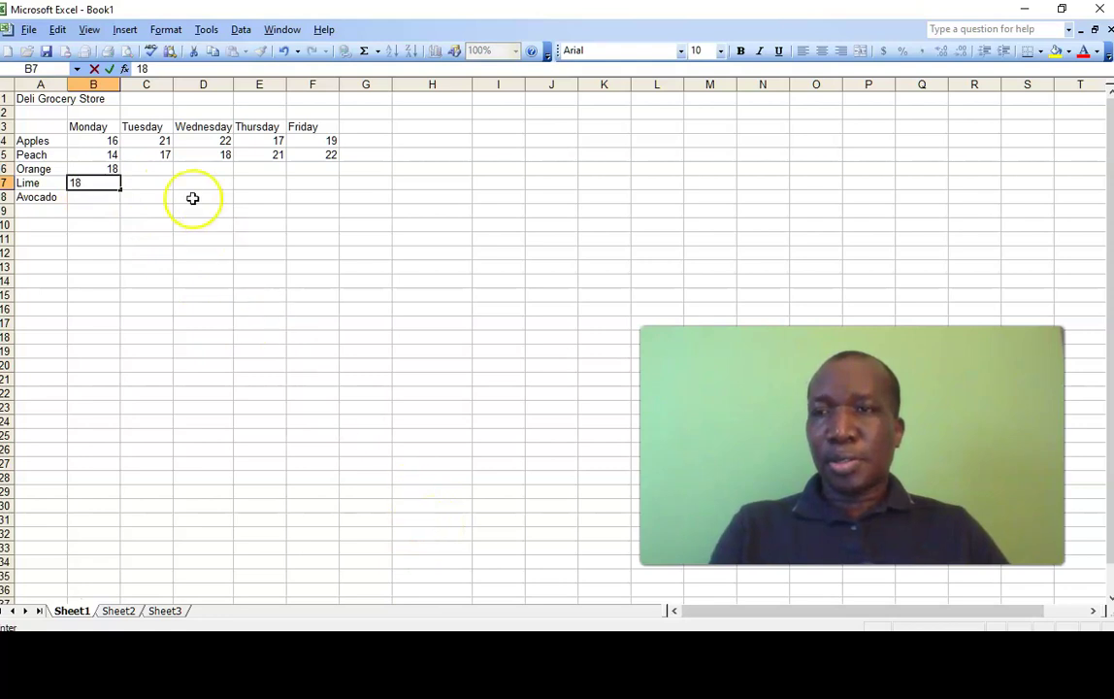
{"action": "left_click", "coordinate": [100, 195]}
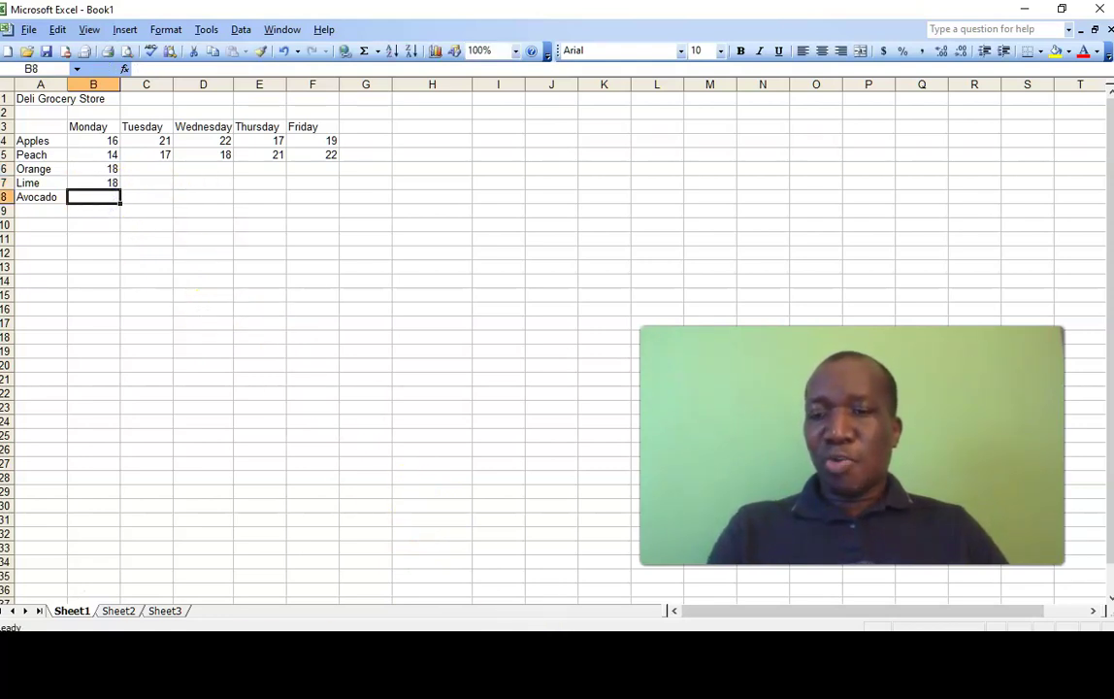
{"action": "type", "text": "19"}
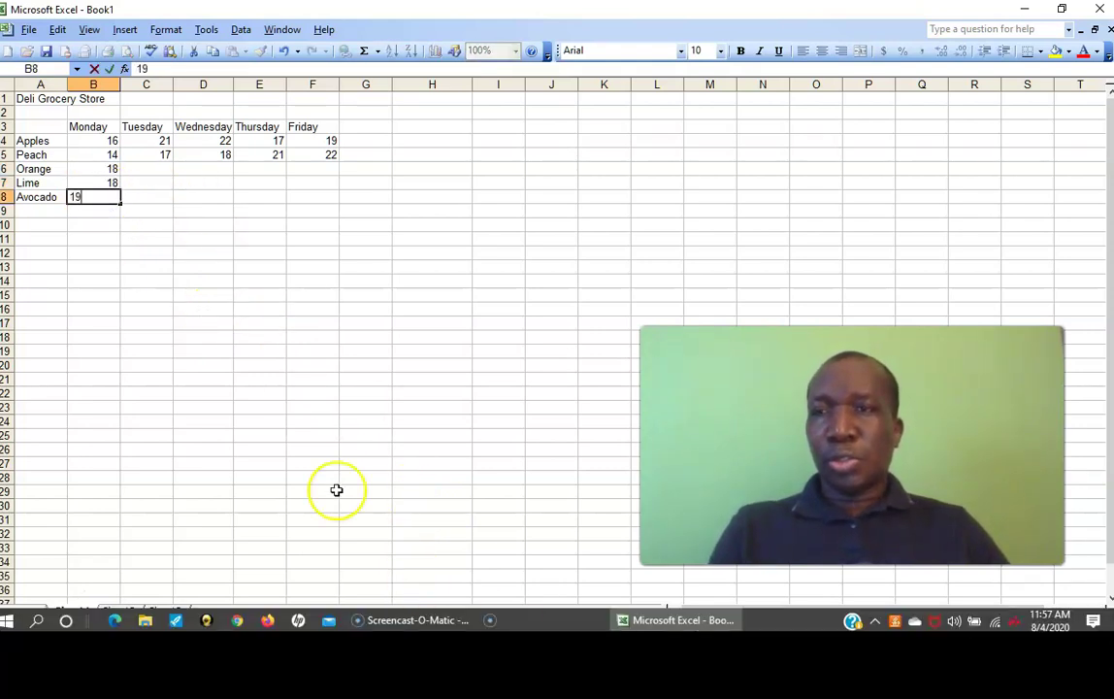
{"action": "left_click", "coordinate": [111, 189]}
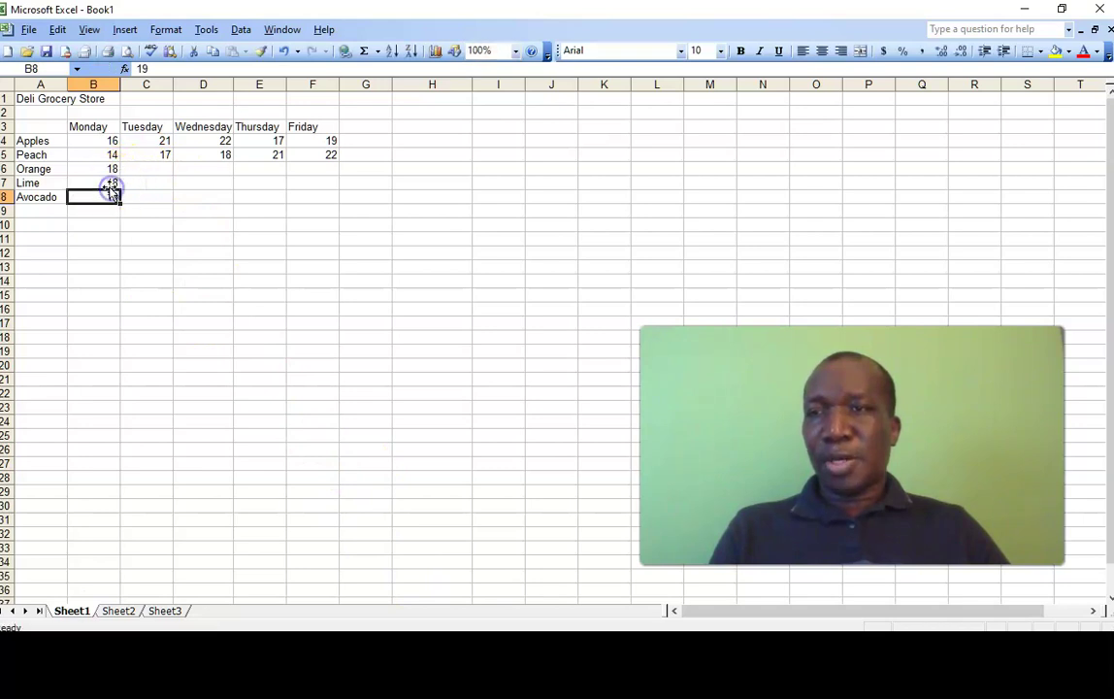
Step: Change Lime's Monday value to 23 and enter the Tuesday values 22 for Orange, 21 for Lime and 18 for Avocado
{"action": "left_click", "coordinate": [110, 181]}
{"action": "type", "text": "23"}
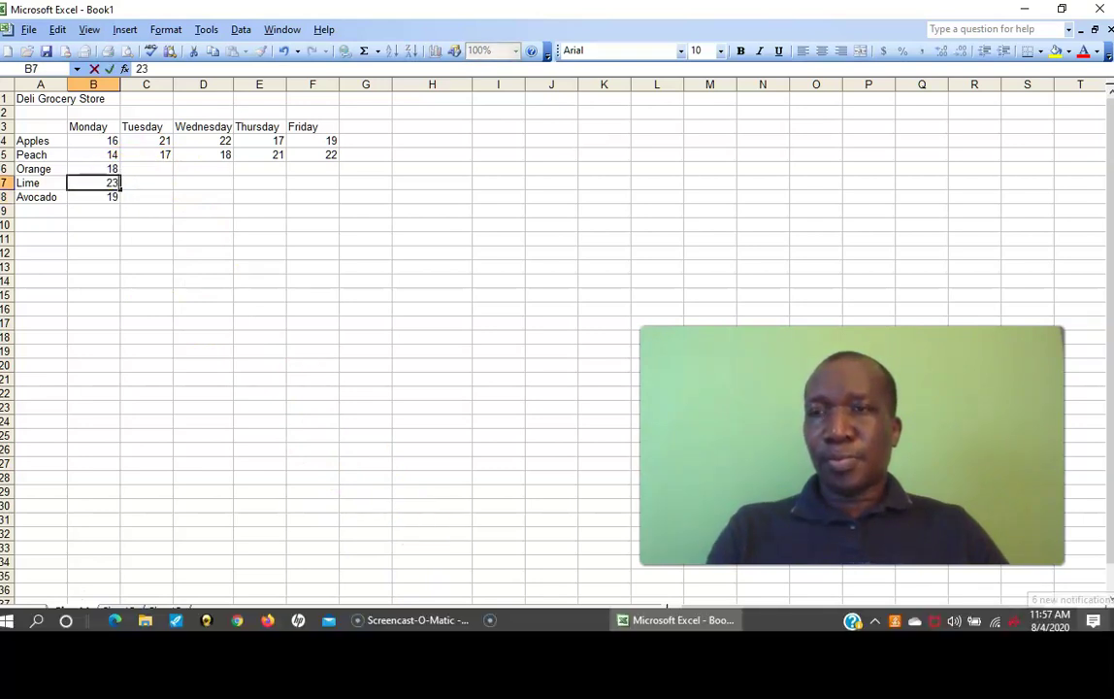
{"action": "left_click", "coordinate": [146, 168]}
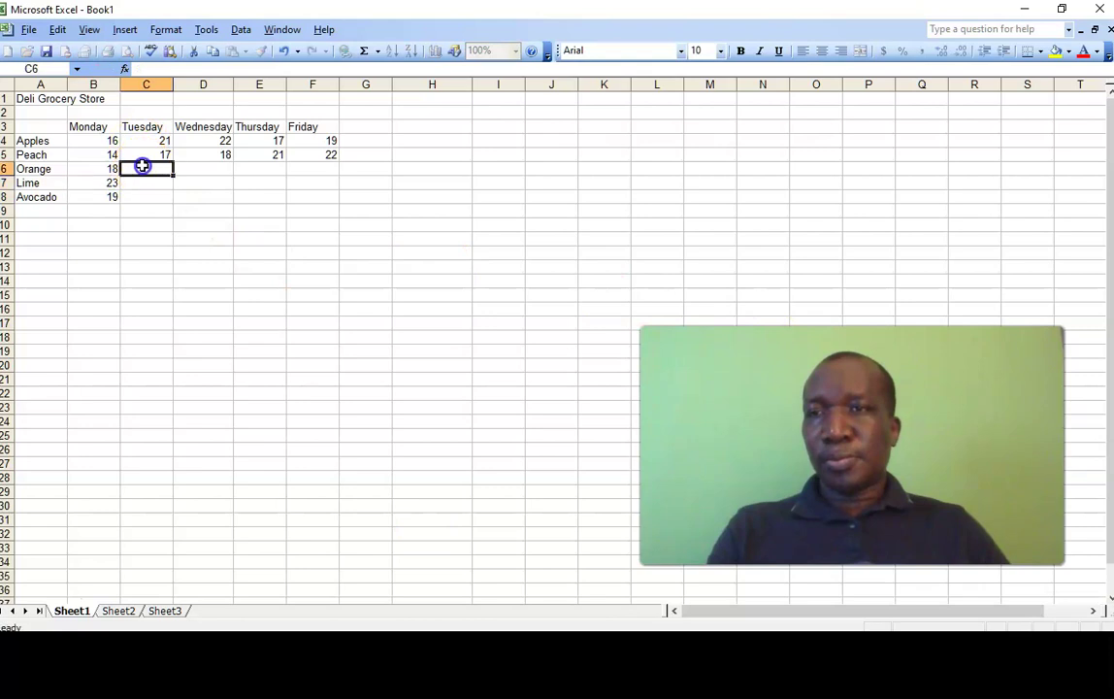
{"action": "type", "text": "22"}
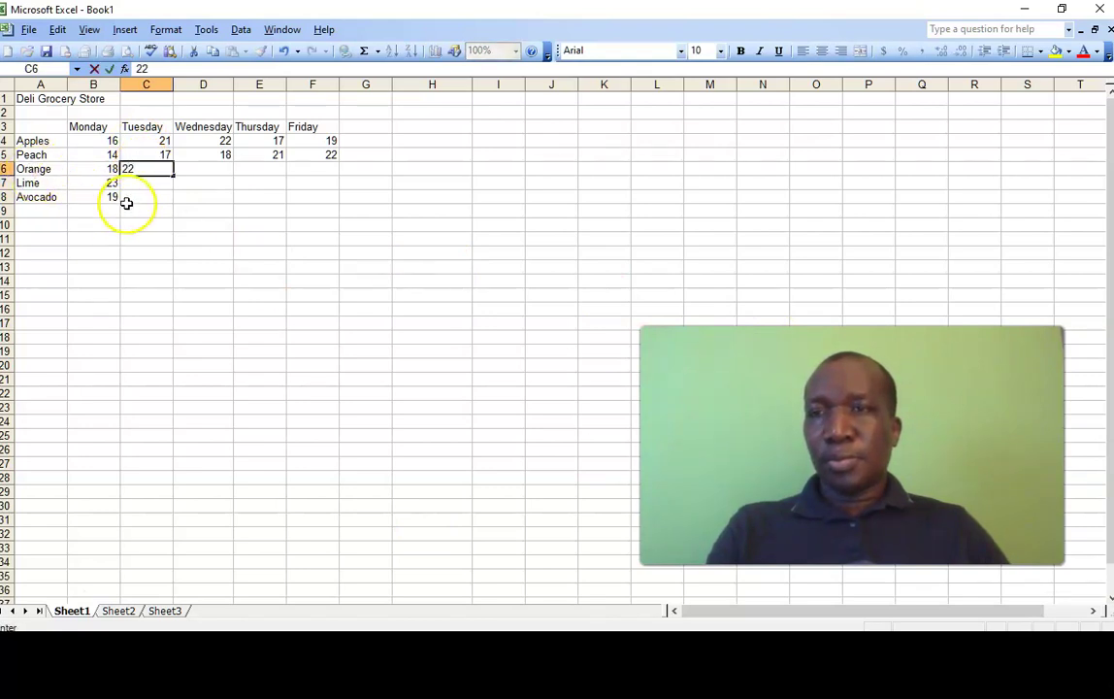
{"action": "left_click", "coordinate": [138, 183]}
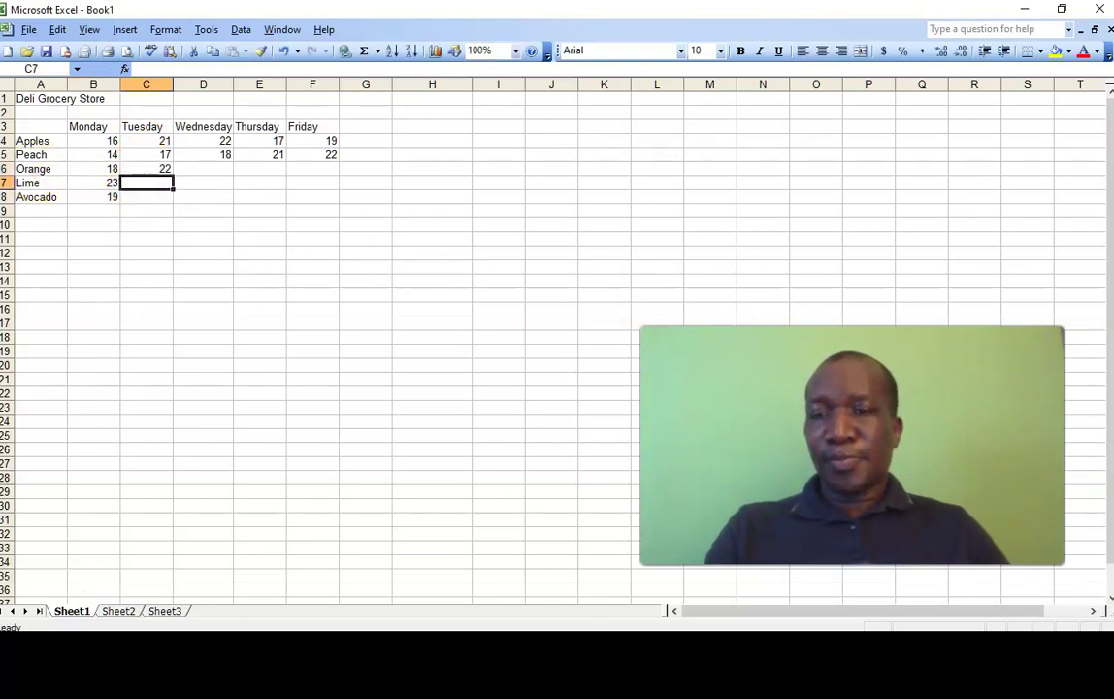
{"action": "type", "text": "21"}
{"action": "left_click", "coordinate": [150, 198]}
{"action": "type", "text": "18"}
Step: Enter the Wednesday values 19 for Orange, 21 for Lime and 17 for Avocado
{"action": "left_click", "coordinate": [194, 171]}
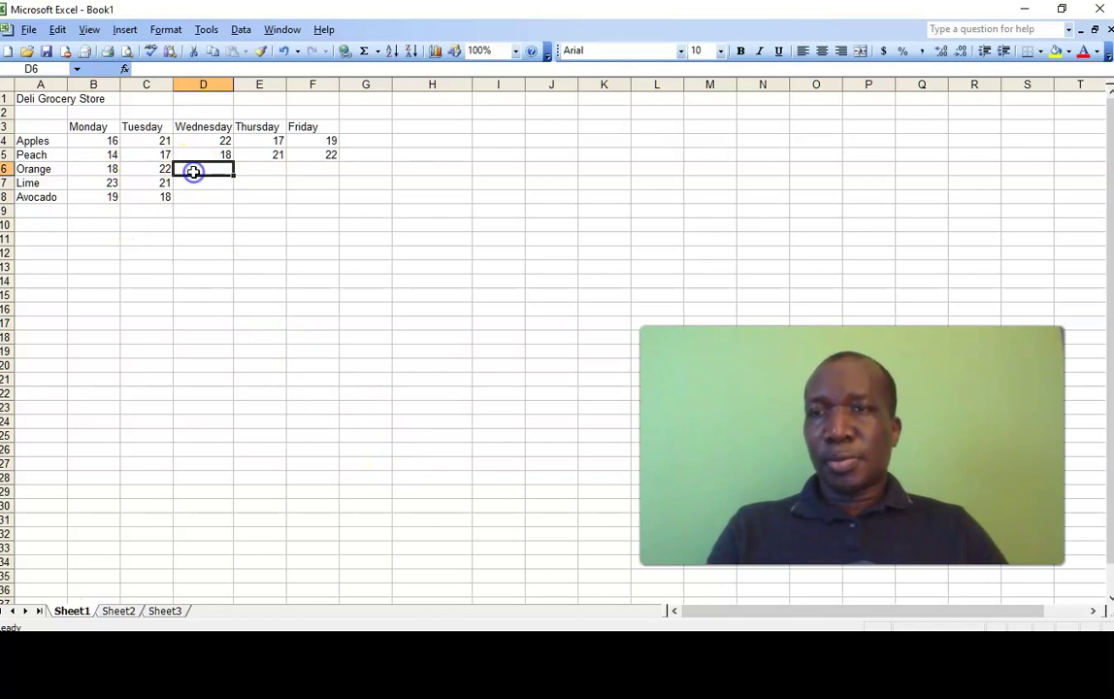
{"action": "type", "text": "19"}
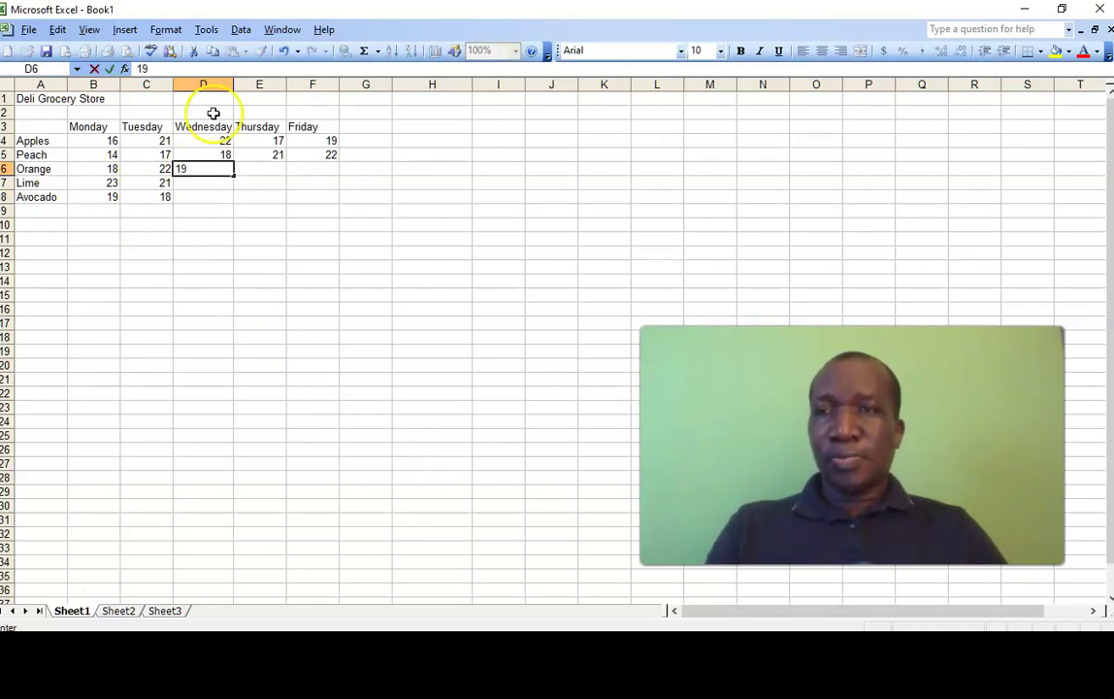
{"action": "left_click", "coordinate": [194, 182]}
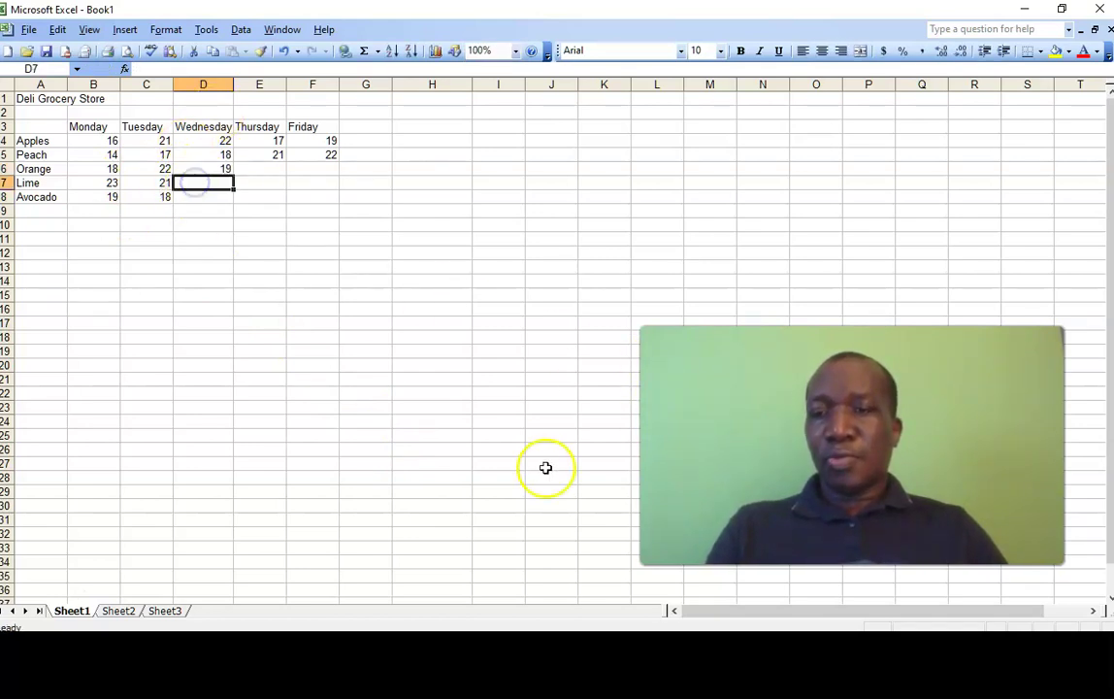
{"action": "type", "text": "21"}
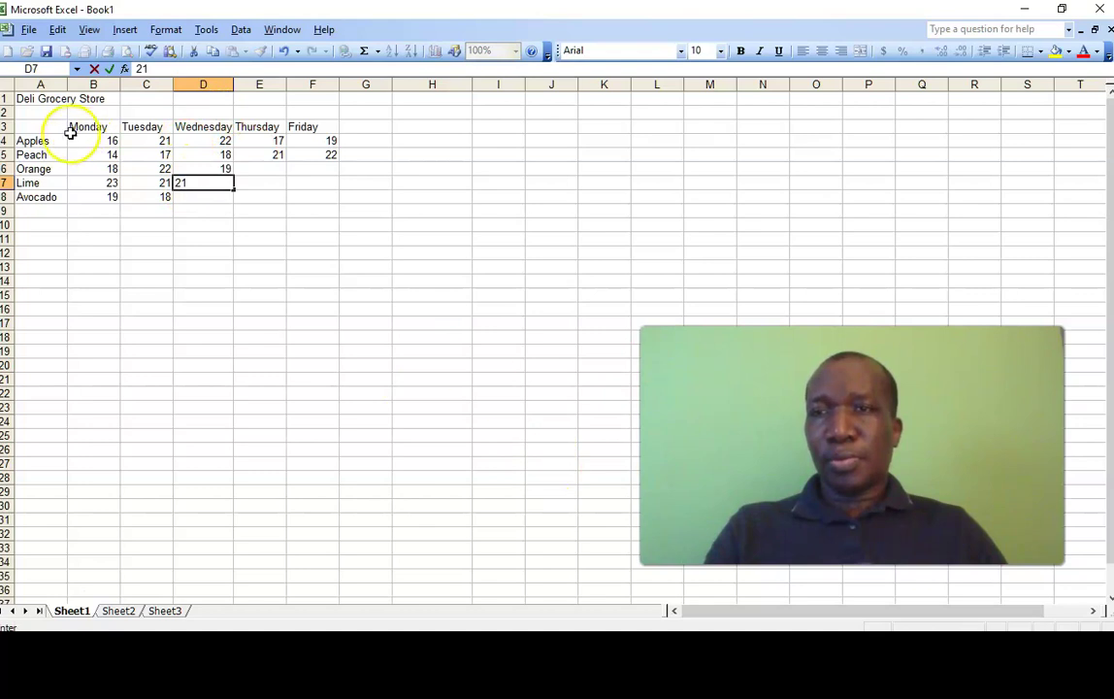
{"action": "left_click", "coordinate": [181, 197]}
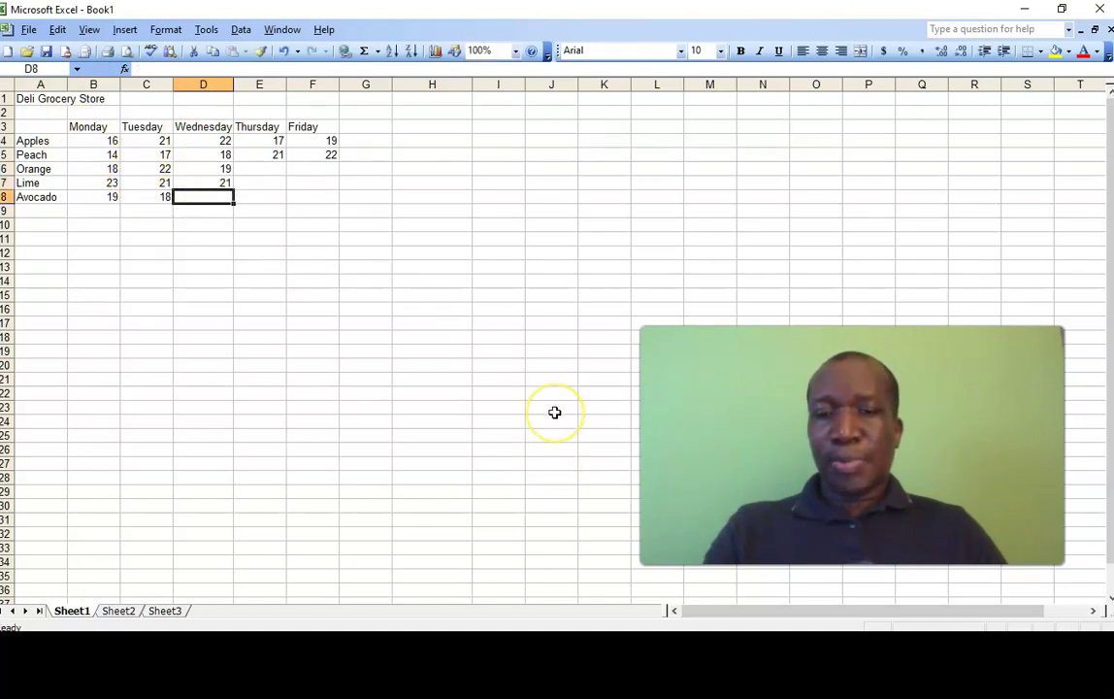
{"action": "type", "text": "17"}
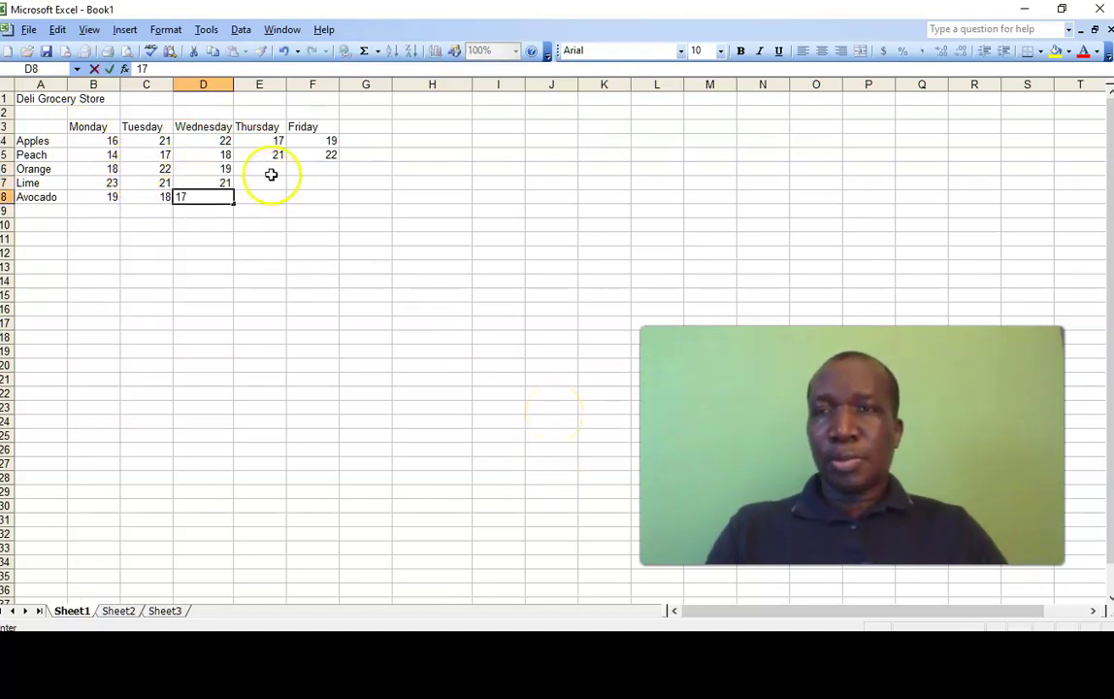
Step: Enter the Thursday values 18 for Orange, 19 for Lime and 19 for Avocado
{"action": "left_click", "coordinate": [270, 169]}
{"action": "type", "text": "18"}
{"action": "left_click", "coordinate": [253, 185]}
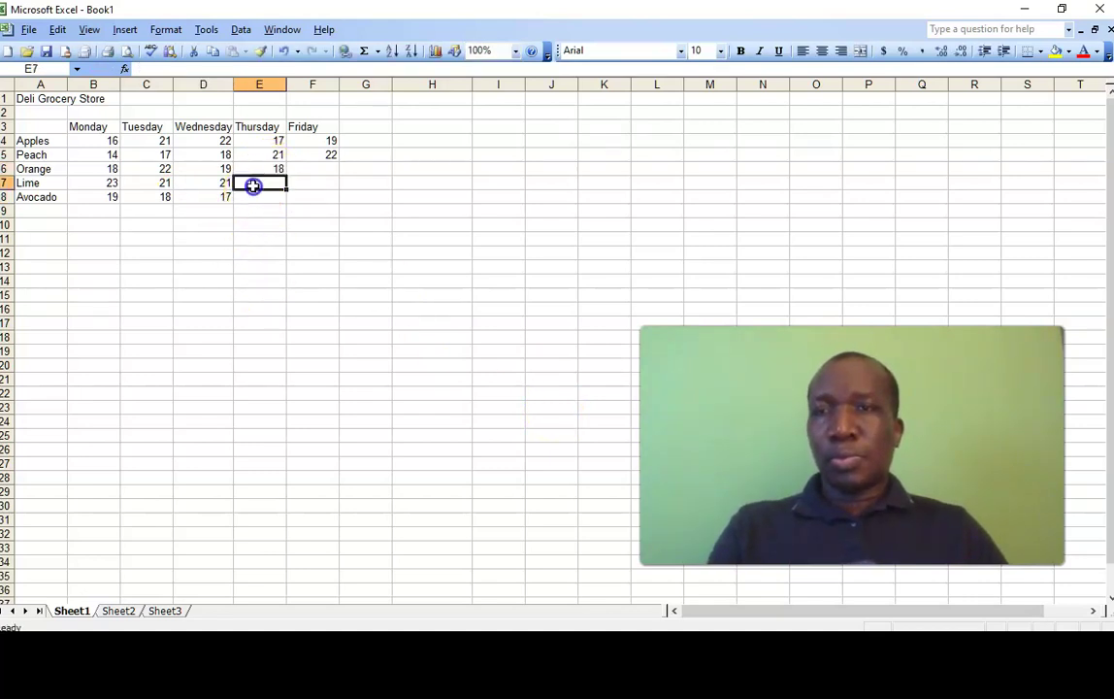
{"action": "type", "text": "1"}
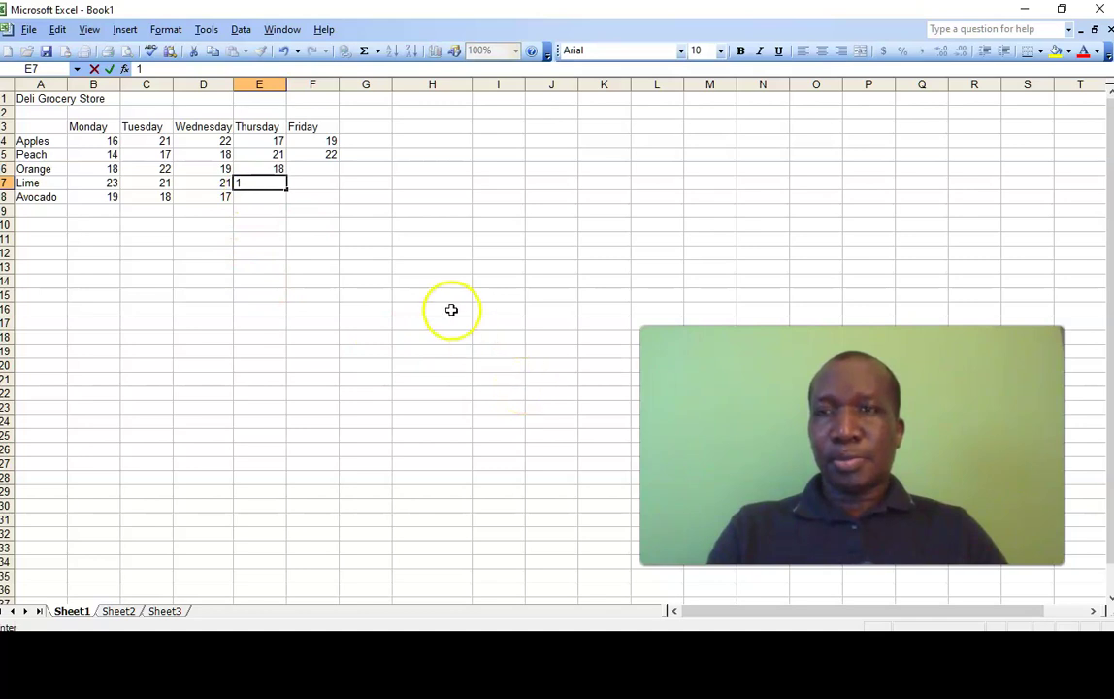
{"action": "type", "text": "9"}
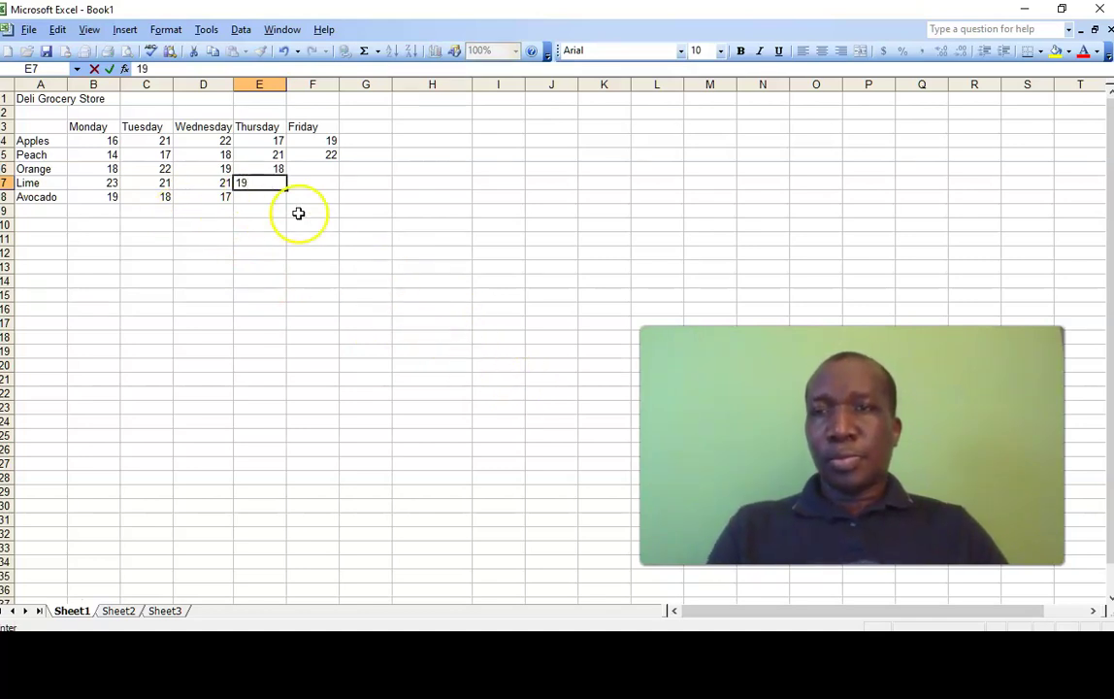
{"action": "left_click", "coordinate": [254, 199]}
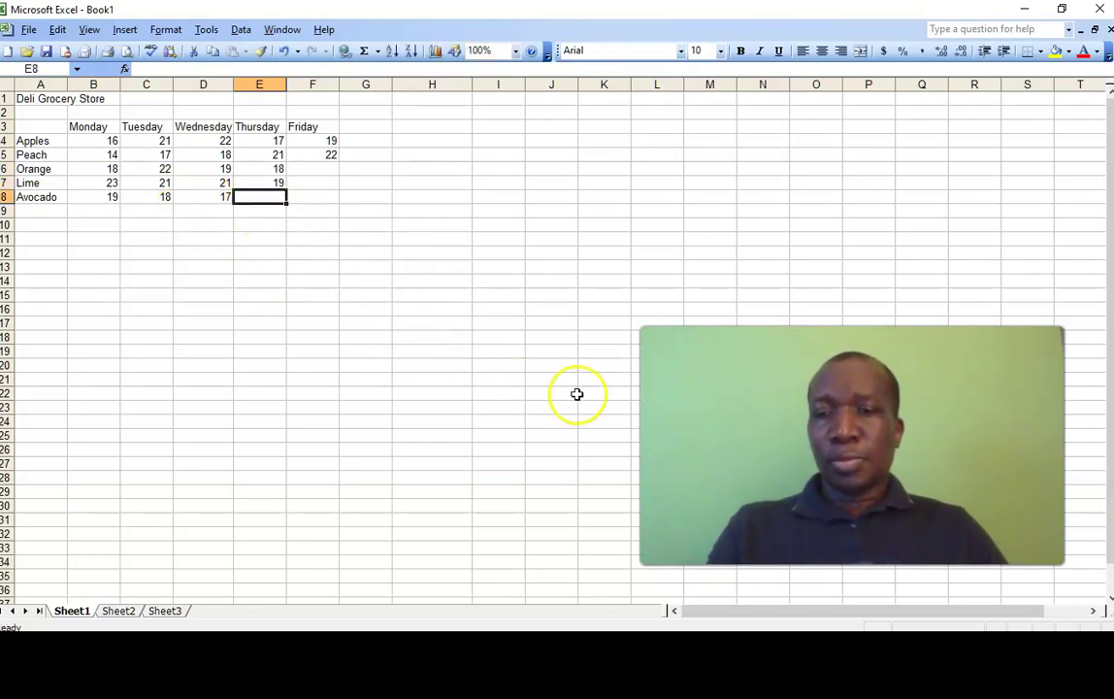
{"action": "type", "text": "19"}
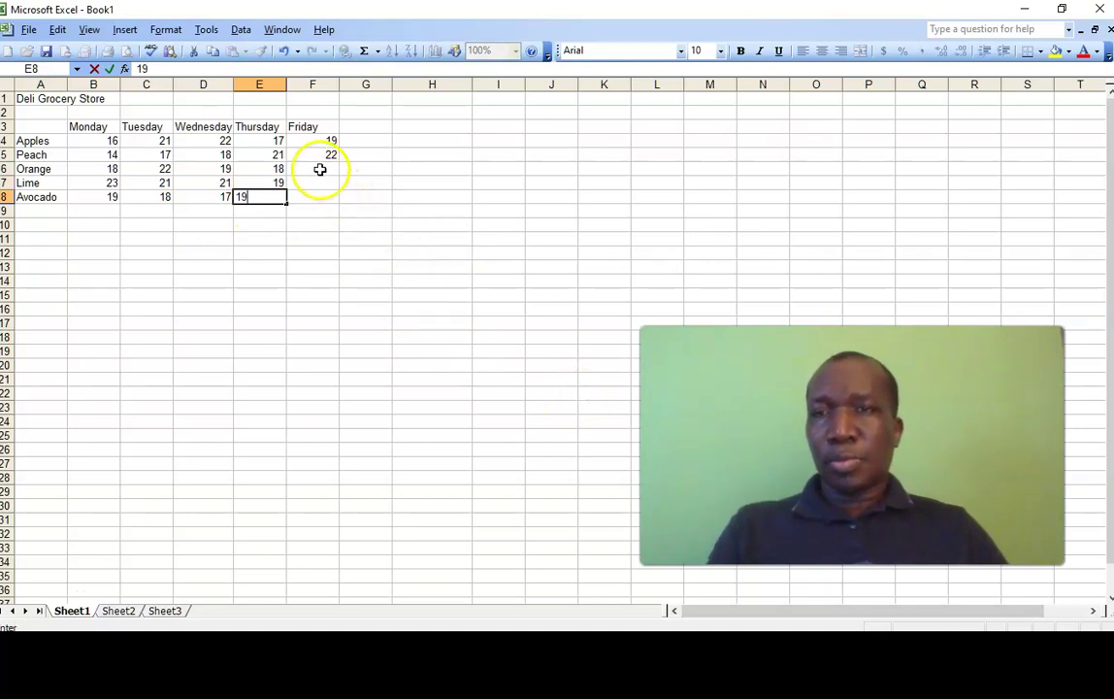
Step: Enter the Friday values 17 for Orange, 18 for Lime and 12 for Avocado
{"action": "left_click", "coordinate": [319, 169]}
{"action": "type", "text": "17"}
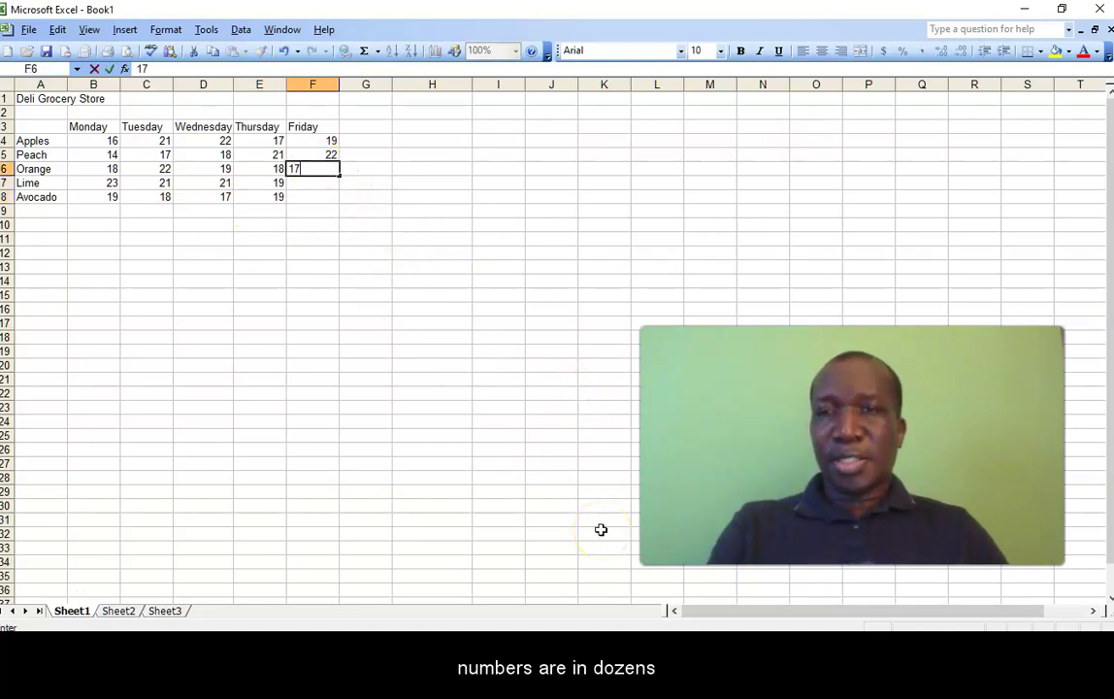
{"action": "left_click", "coordinate": [309, 182]}
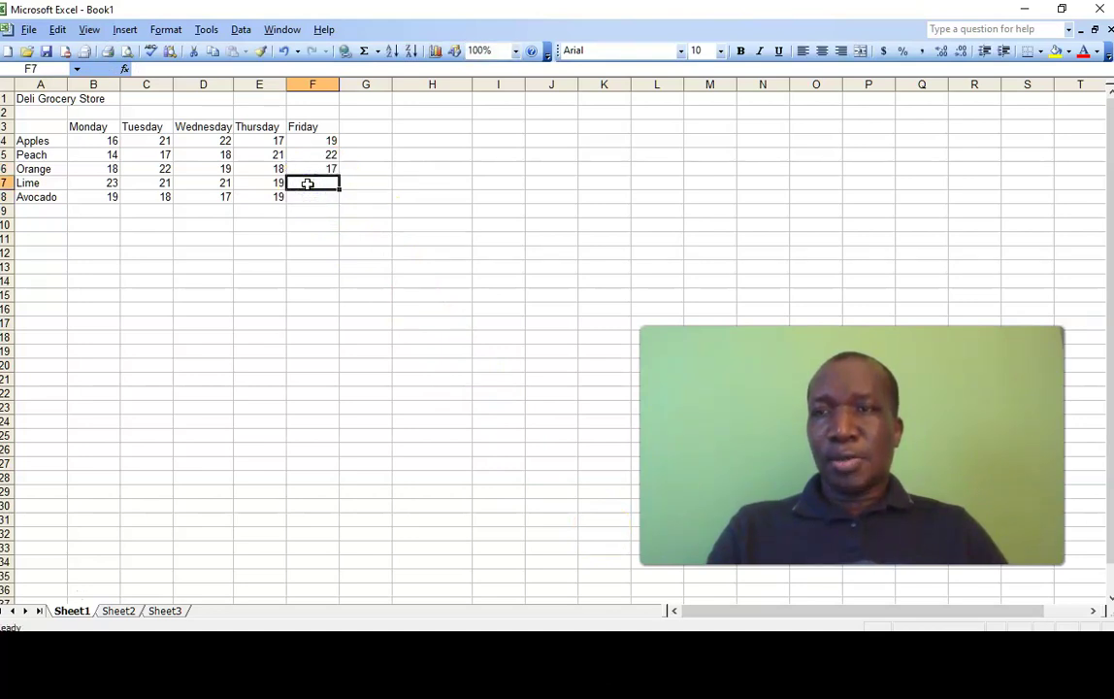
{"action": "type", "text": "1"}
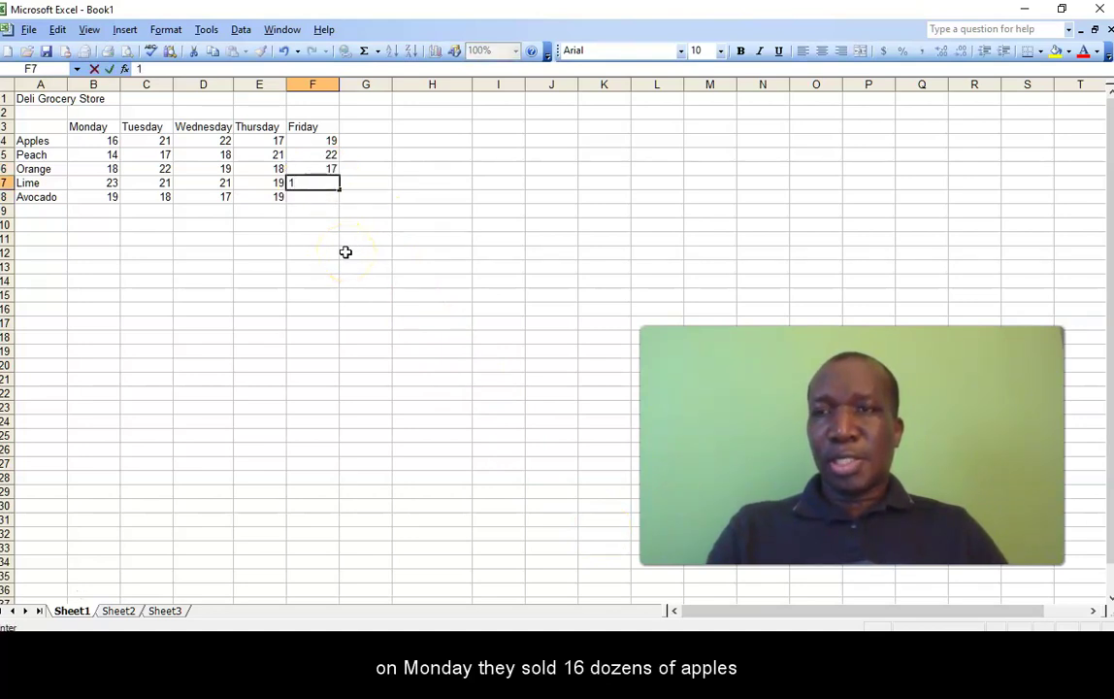
{"action": "type", "text": "8"}
{"action": "left_click", "coordinate": [311, 199]}
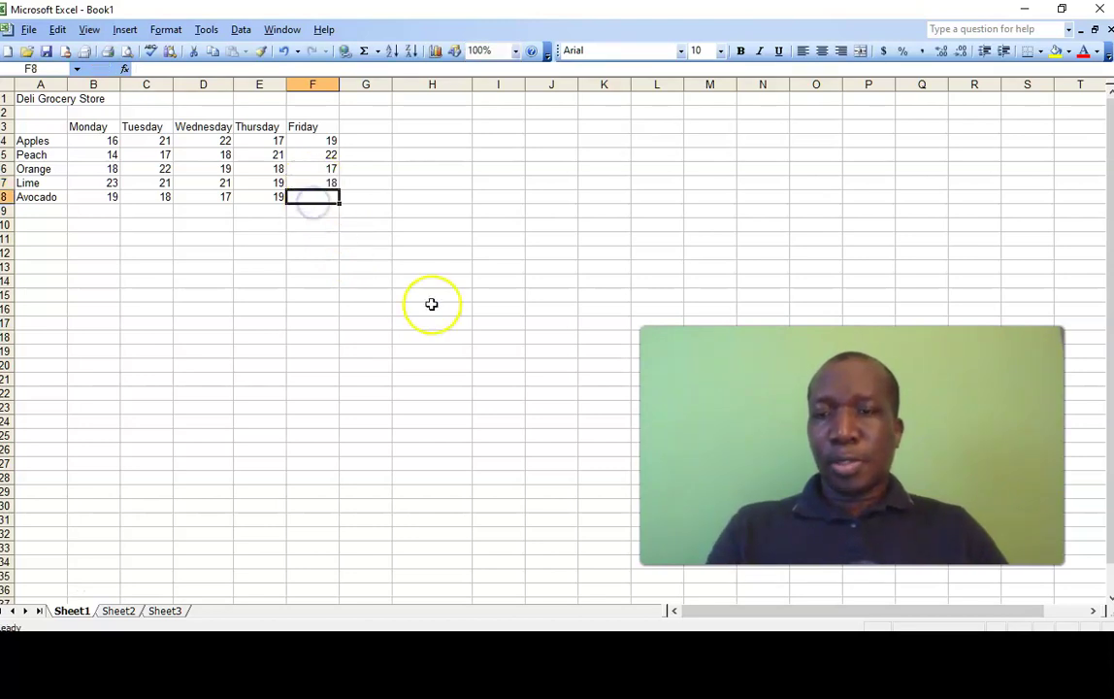
{"action": "type", "text": "12"}
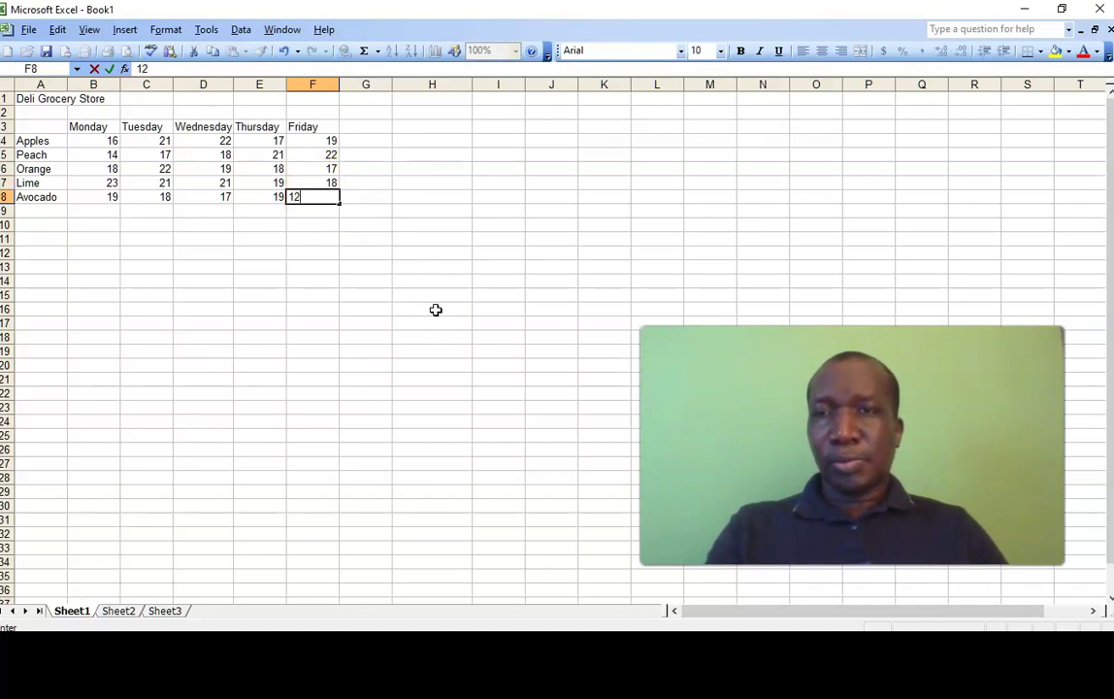
{"action": "left_click", "coordinate": [436, 309]}
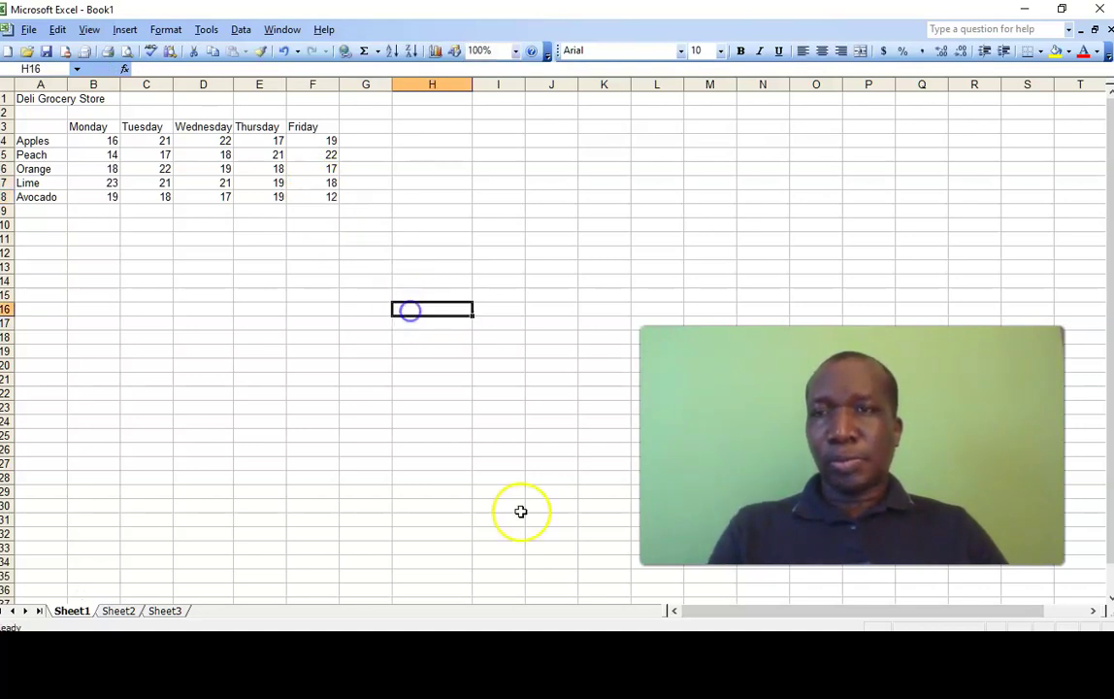
{"action": "left_click_drag", "start_coordinate": [25, 98], "coordinate": [97, 96]}
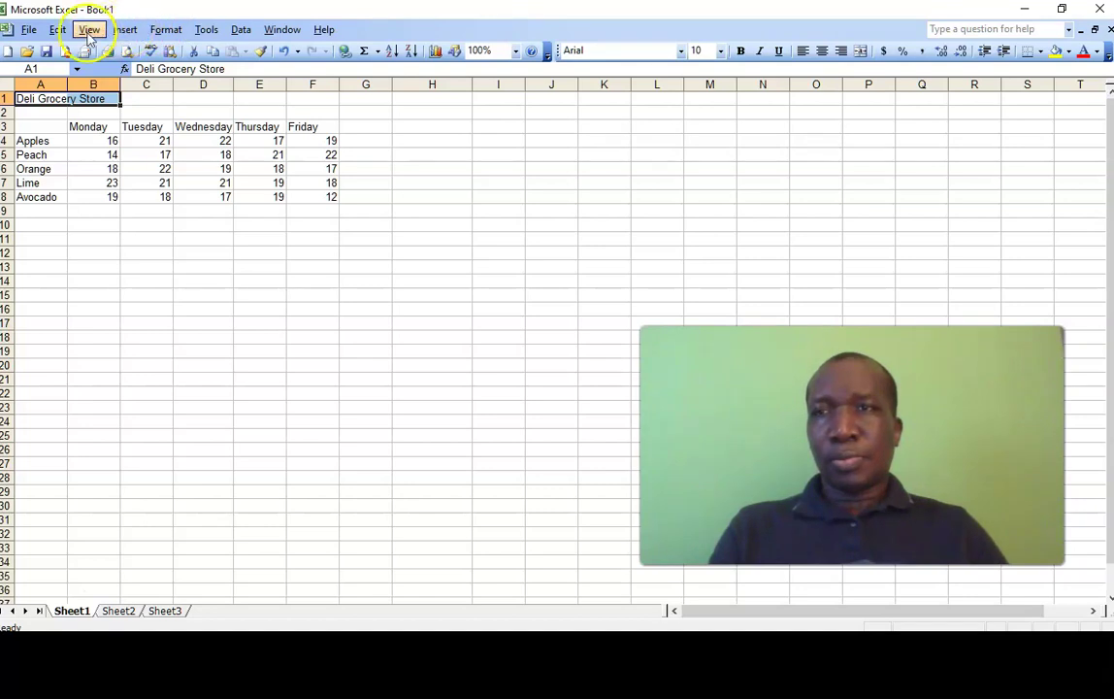
{"action": "left_click", "coordinate": [156, 32]}
{"action": "left_click", "coordinate": [169, 343]}
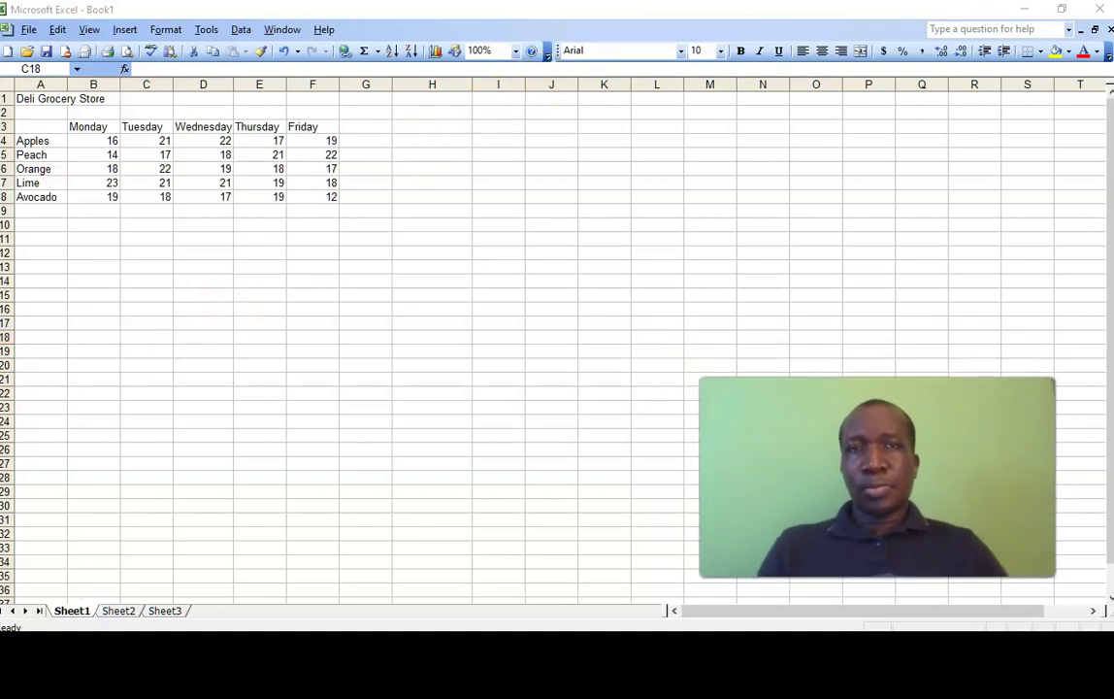
Step: Format the Deli Grocery Store title in row 1 as bold with font size 16
{"action": "left_click", "coordinate": [25, 97]}
{"action": "left_click_drag", "start_coordinate": [21, 97], "coordinate": [77, 98]}
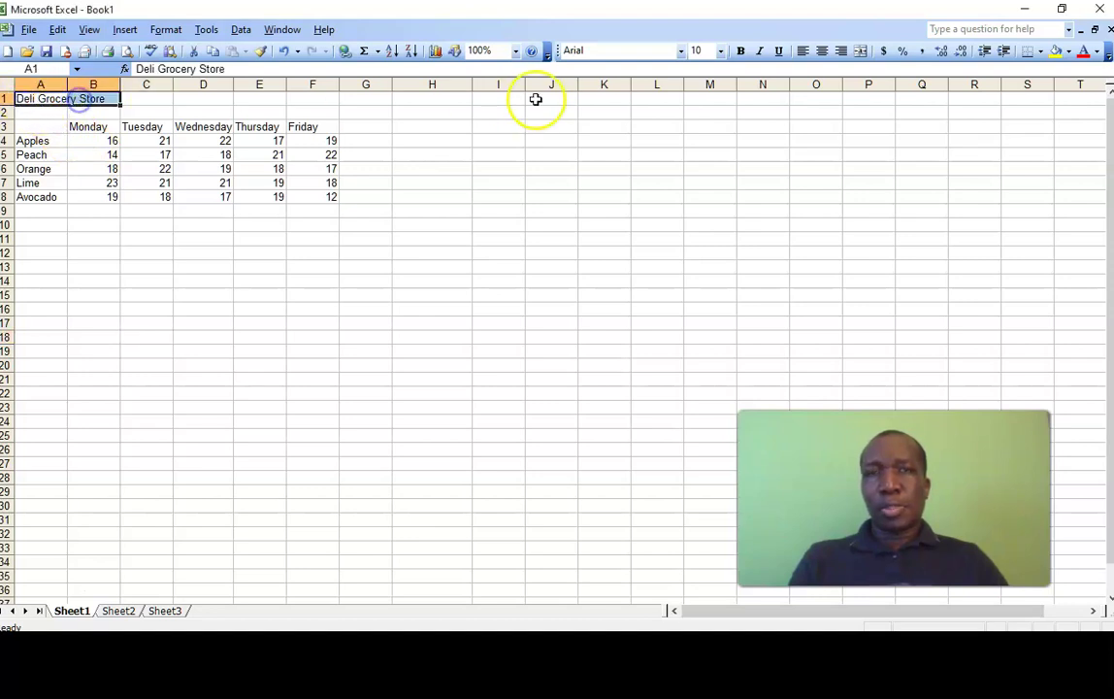
{"action": "left_click", "coordinate": [722, 52]}
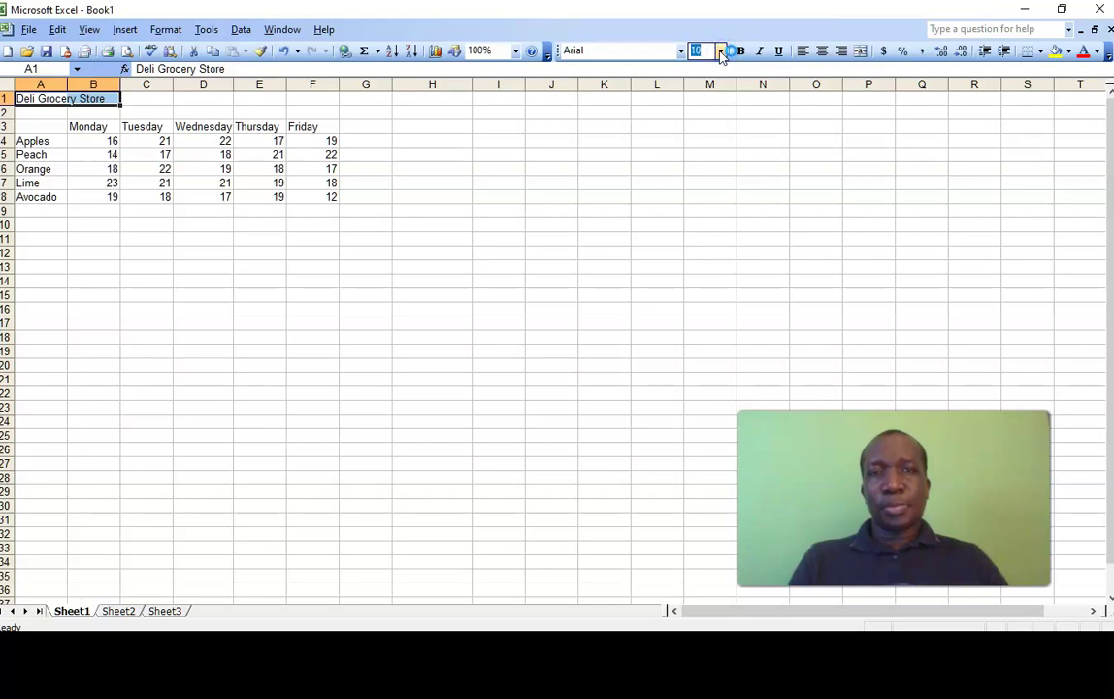
{"action": "left_click", "coordinate": [721, 52]}
{"action": "left_click", "coordinate": [701, 144]}
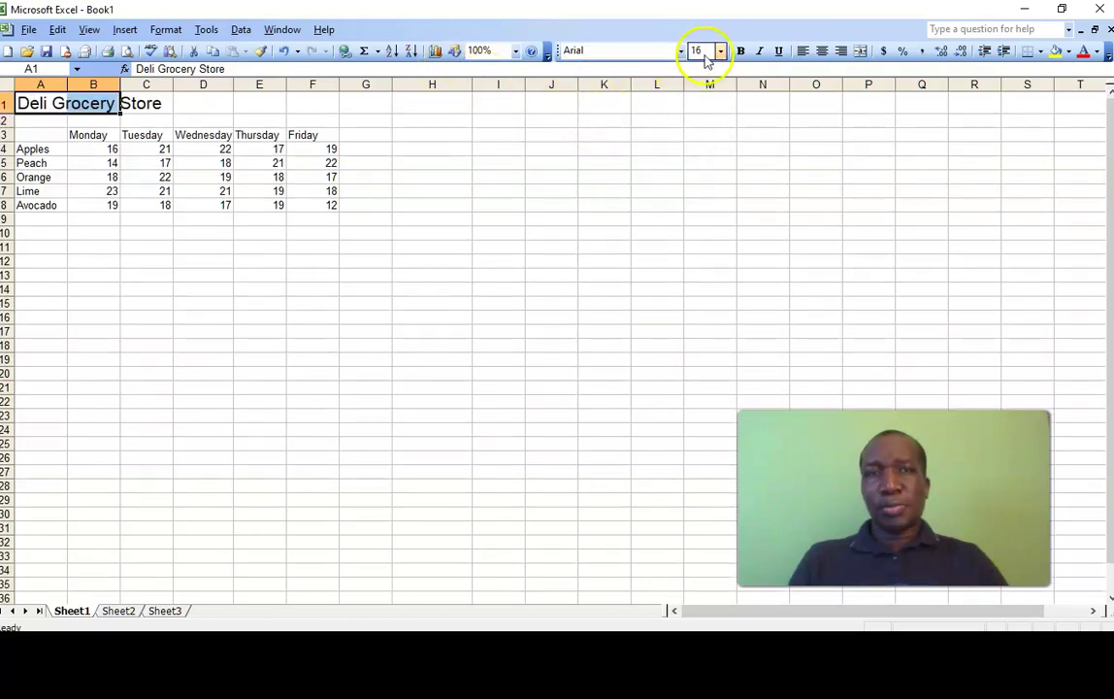
{"action": "left_click", "coordinate": [740, 52]}
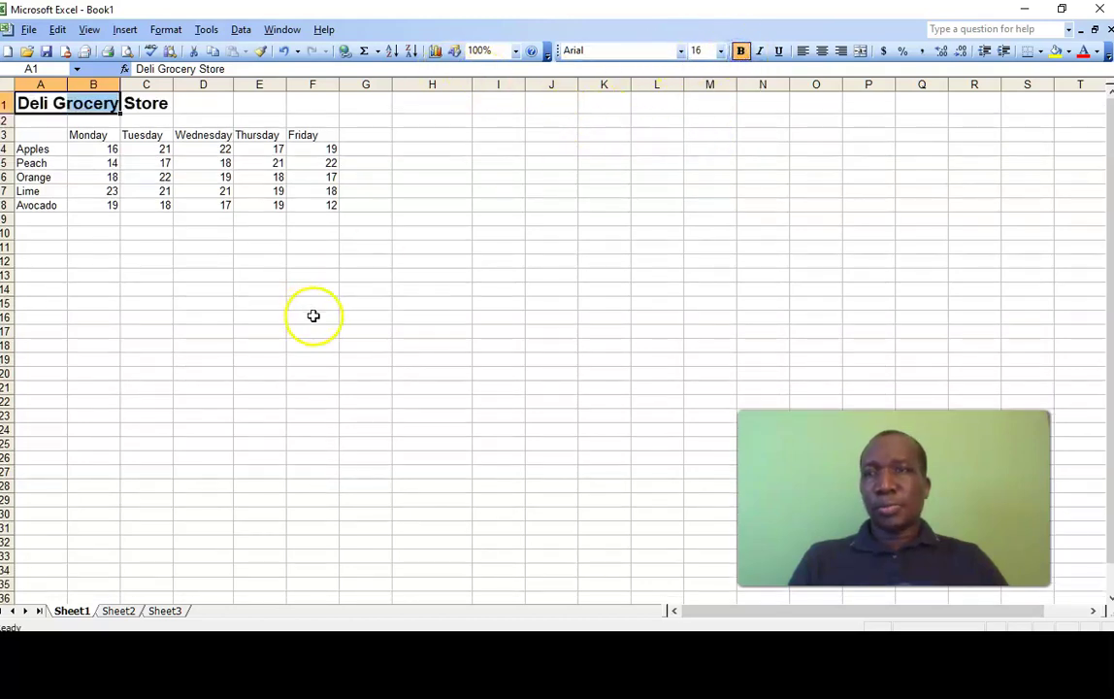
{"action": "left_click", "coordinate": [310, 316]}
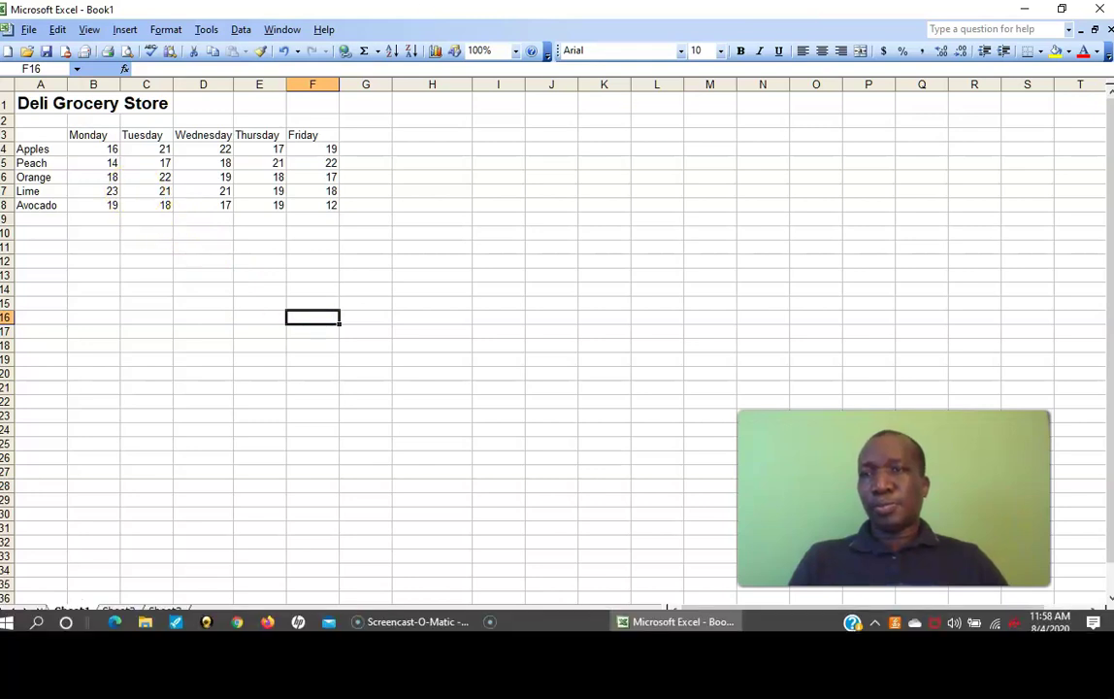
Step: Format the weekday headings Monday to Friday in row 3 as bold with font size 14
{"action": "left_click_drag", "start_coordinate": [79, 134], "coordinate": [305, 131]}
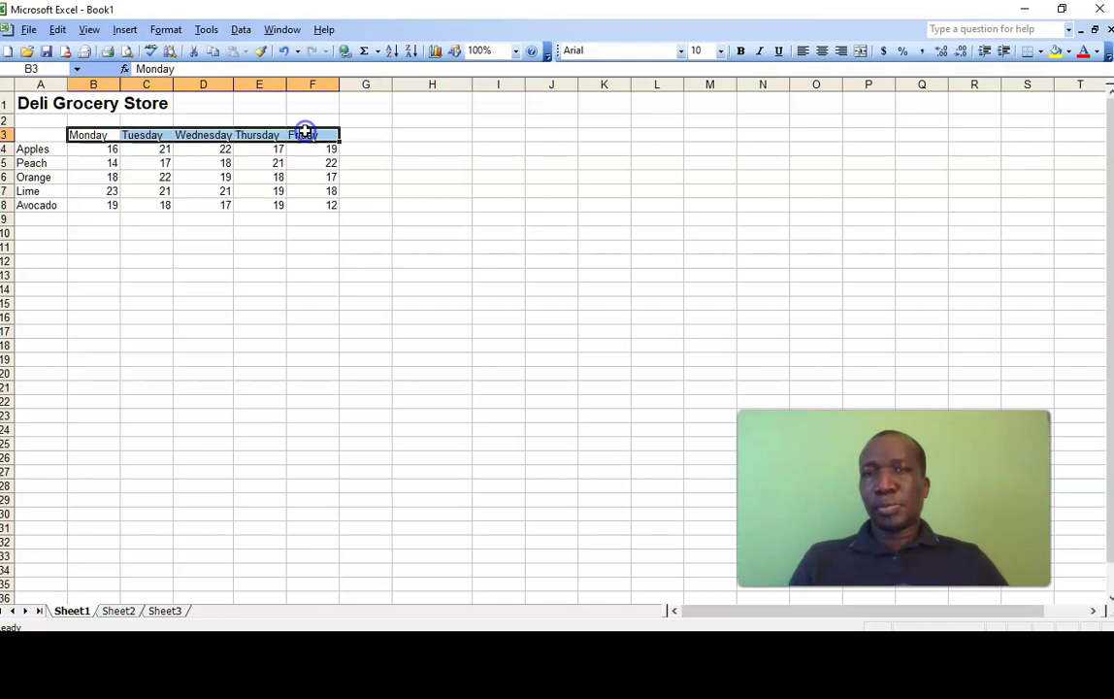
{"action": "left_click", "coordinate": [720, 51]}
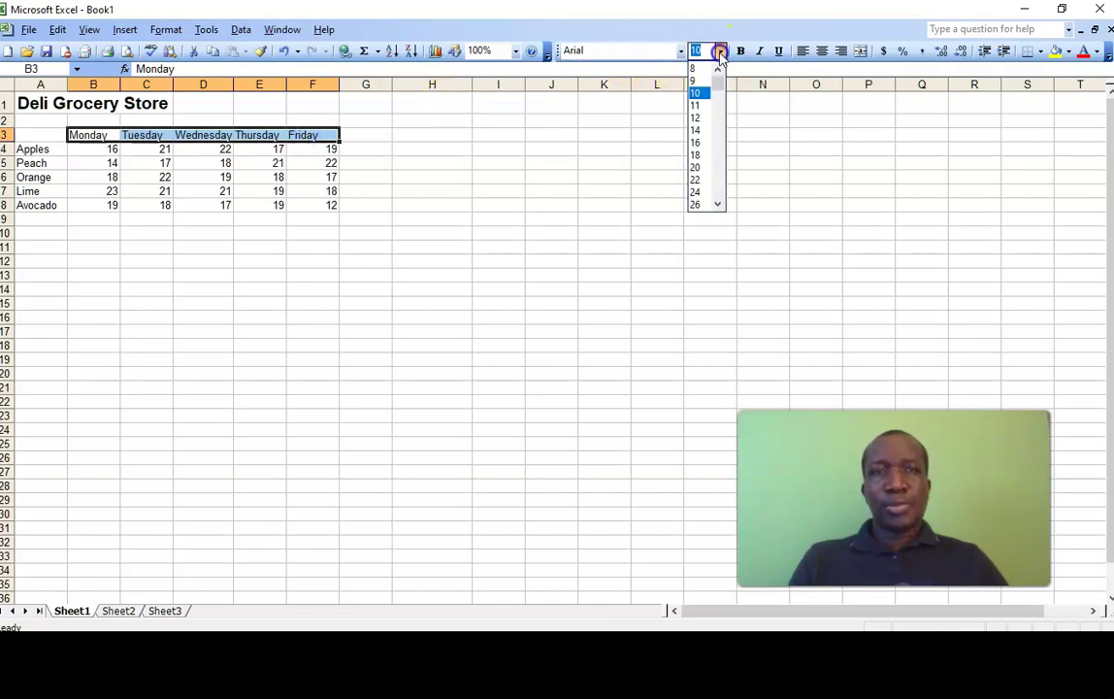
{"action": "left_click", "coordinate": [695, 130]}
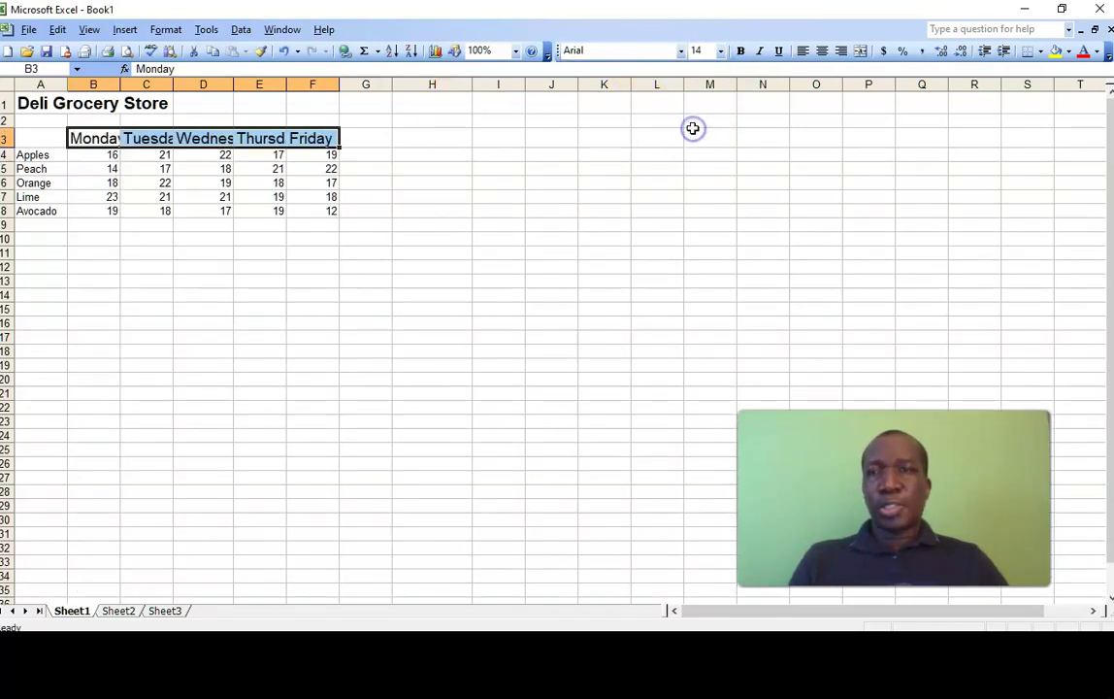
{"action": "left_click", "coordinate": [740, 51]}
{"action": "left_click", "coordinate": [551, 196]}
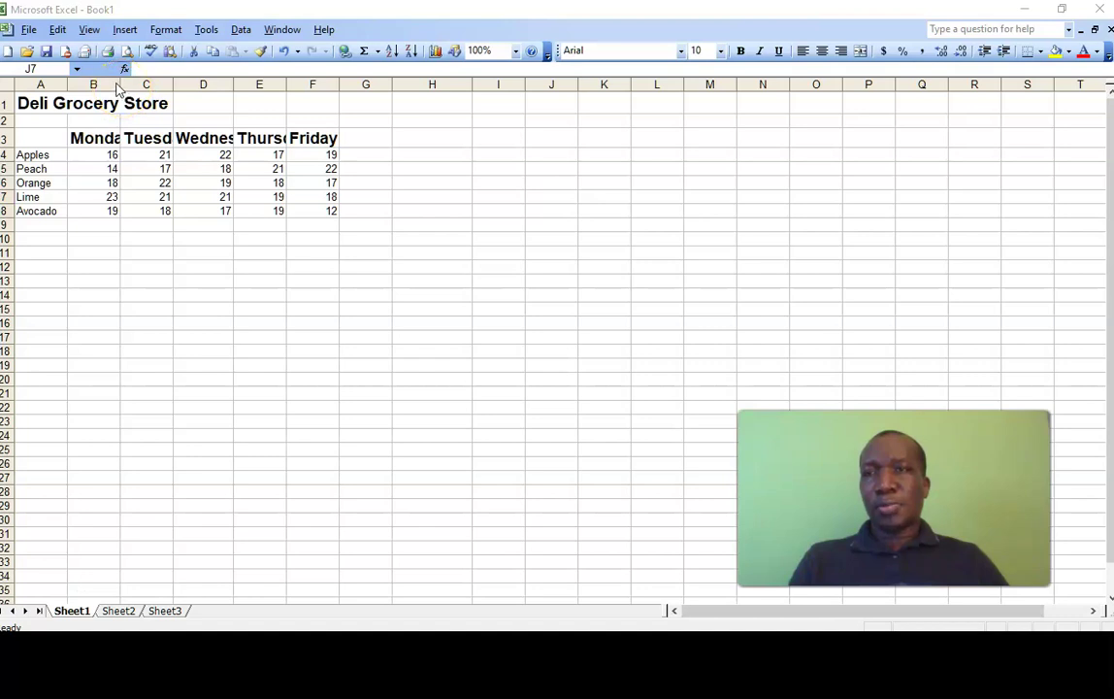
Step: Widen columns B to F so that the weekday headings Monday to Friday fit fully
{"action": "left_click_drag", "start_coordinate": [117, 85], "coordinate": [223, 88]}
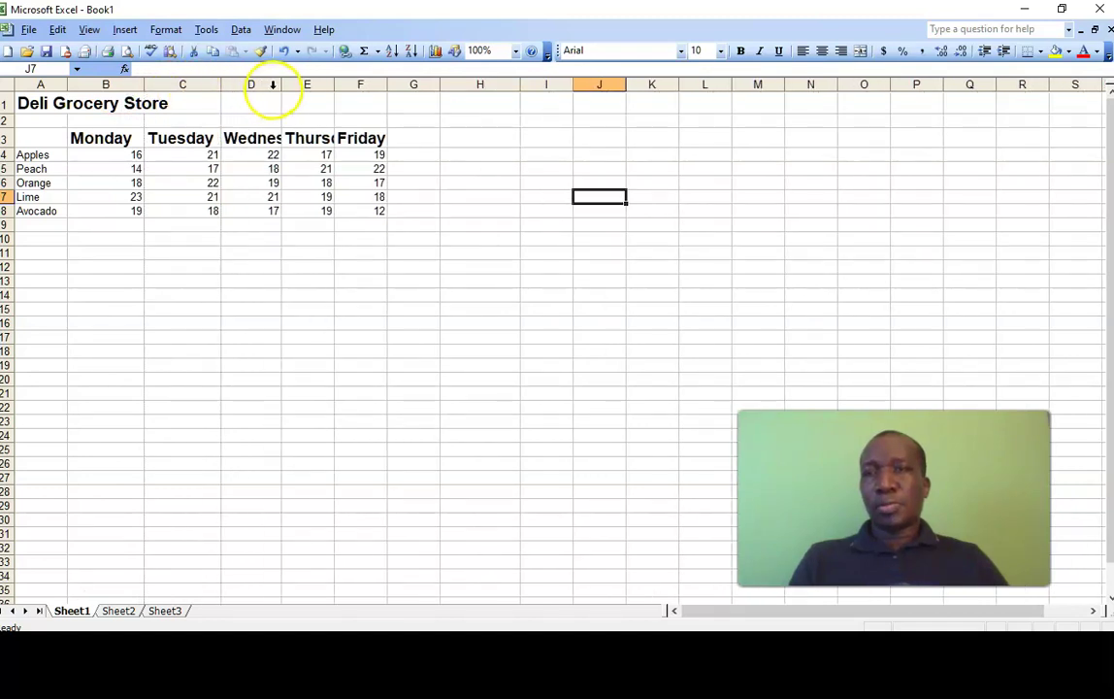
{"action": "left_click_drag", "start_coordinate": [283, 88], "coordinate": [309, 90]}
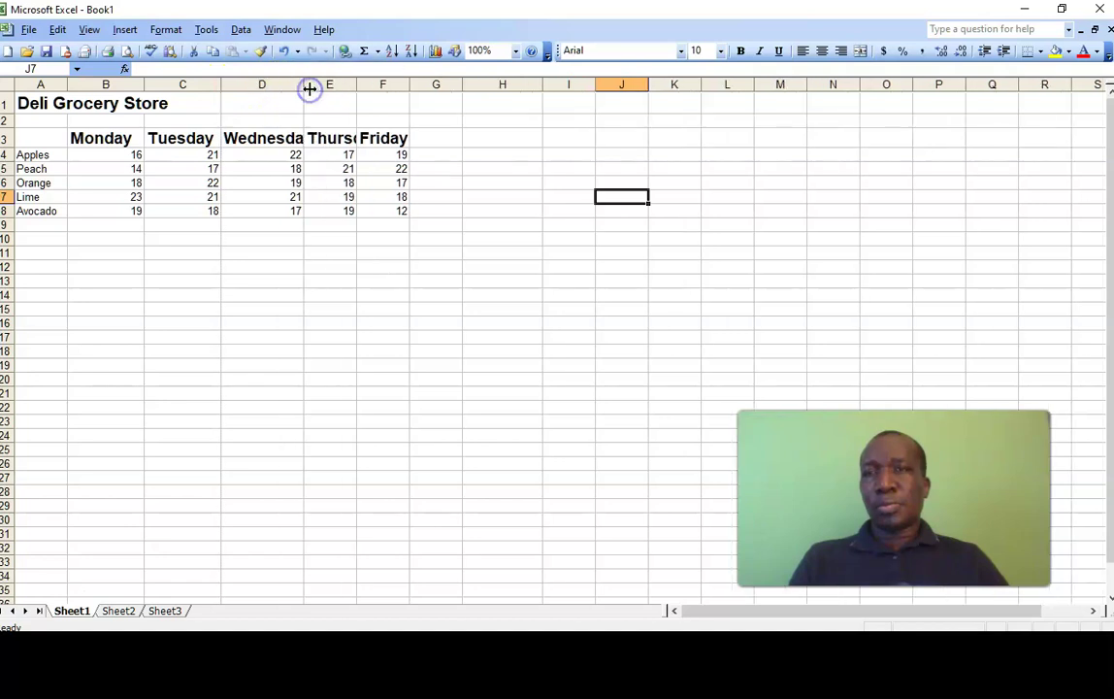
{"action": "double_click", "coordinate": [307, 85]}
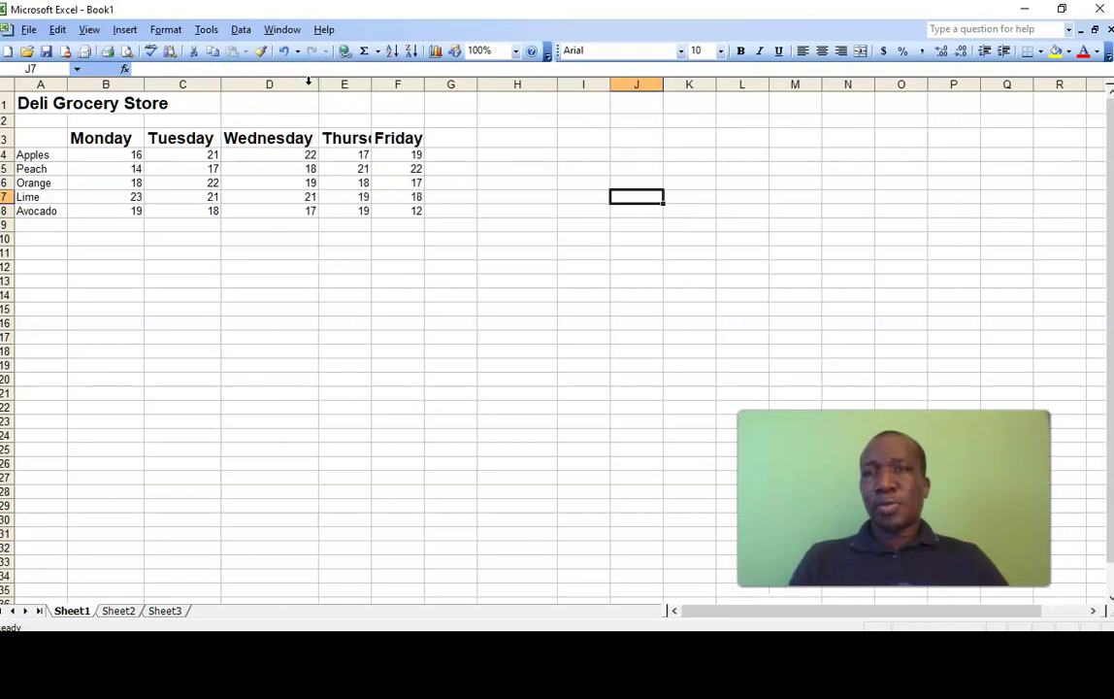
{"action": "left_click_drag", "start_coordinate": [370, 90], "coordinate": [471, 88]}
Step: Format the product names Apples to Avocado as bold with font size 14 and widen column A to fit them
{"action": "left_click_drag", "start_coordinate": [44, 156], "coordinate": [44, 211]}
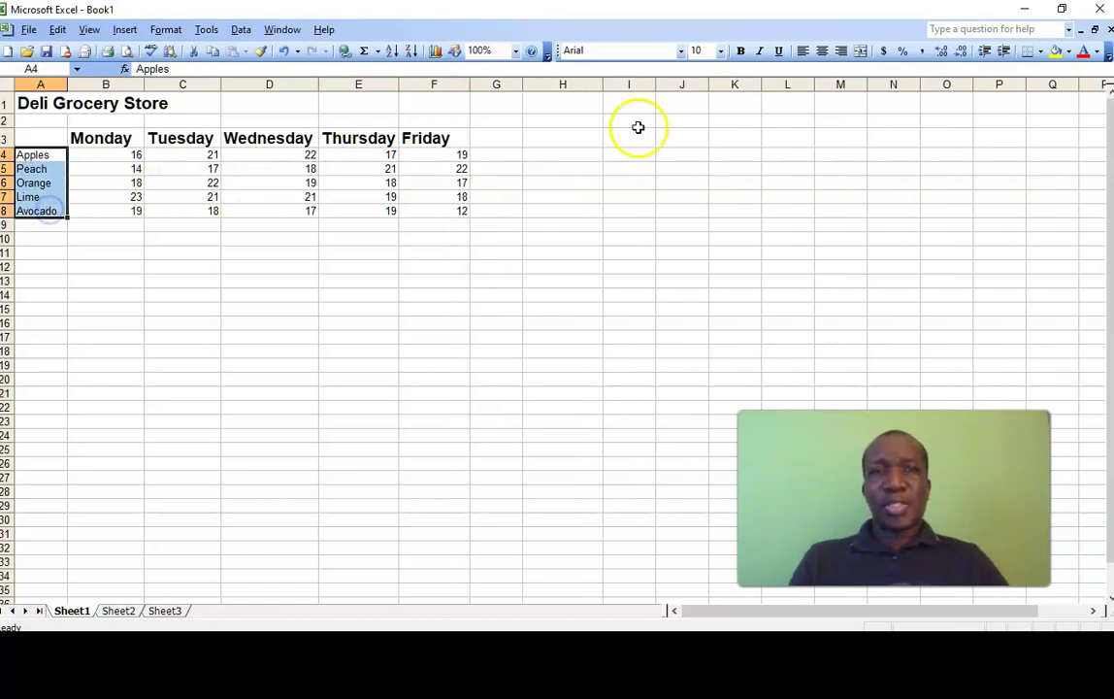
{"action": "left_click", "coordinate": [721, 52]}
{"action": "left_click", "coordinate": [701, 128]}
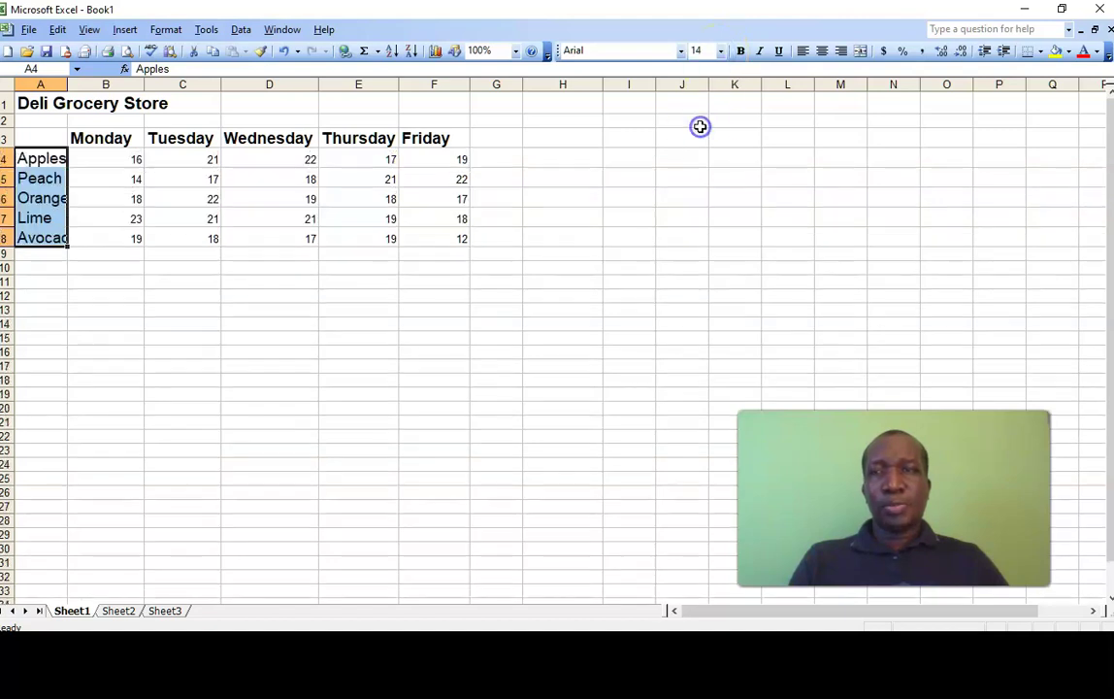
{"action": "left_click", "coordinate": [740, 51]}
{"action": "left_click", "coordinate": [213, 380]}
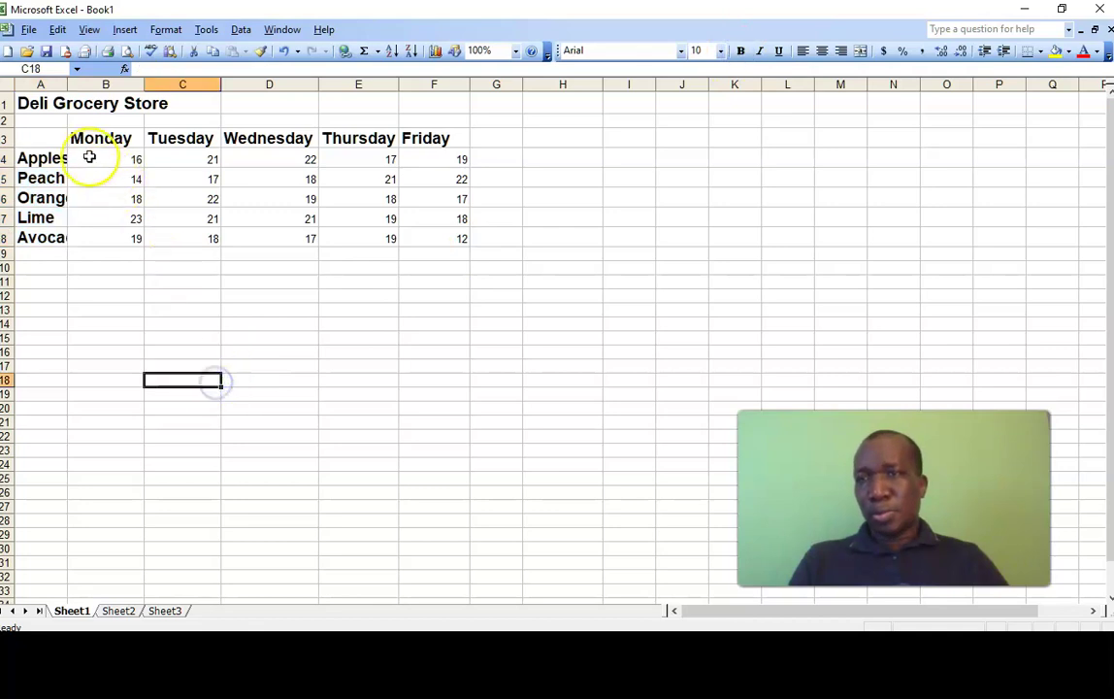
{"action": "left_click_drag", "start_coordinate": [68, 84], "coordinate": [96, 81]}
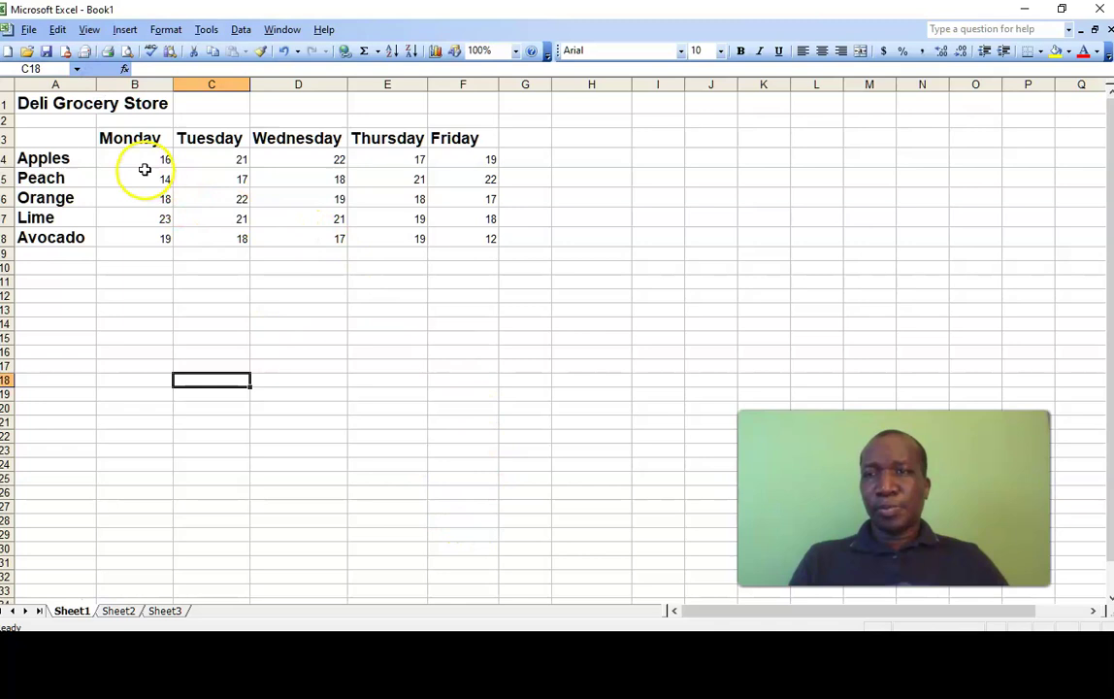
Step: Format the daily sales values in B4:F8 as bold with font size 12
{"action": "left_click_drag", "start_coordinate": [142, 157], "coordinate": [440, 243]}
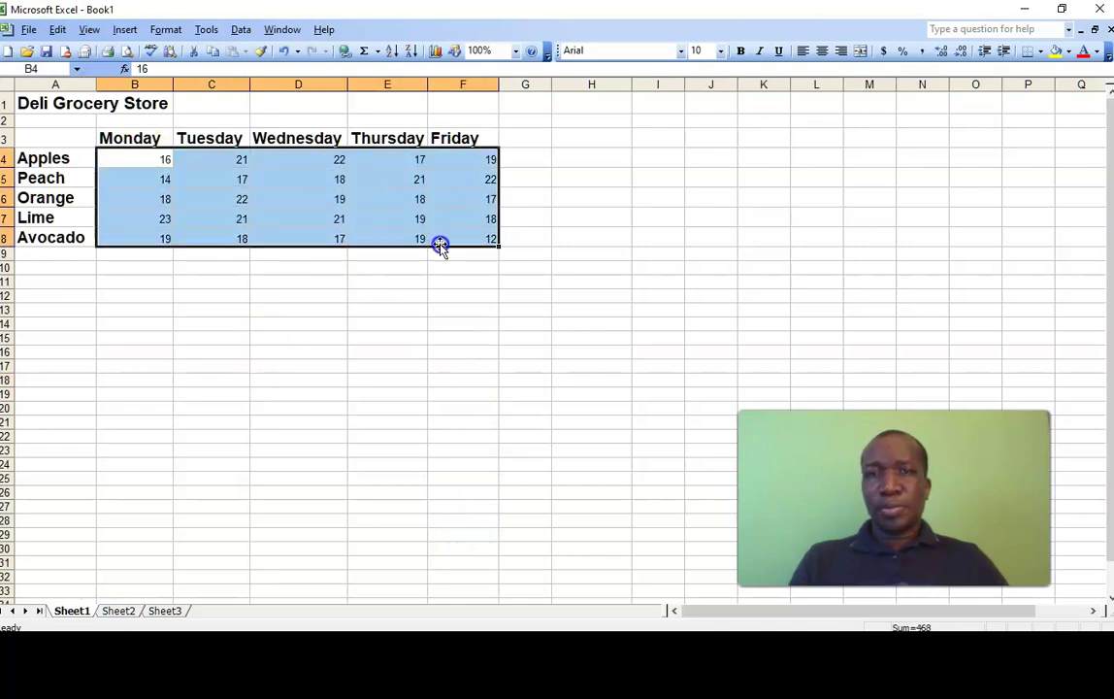
{"action": "left_click", "coordinate": [721, 53]}
{"action": "left_click", "coordinate": [696, 115]}
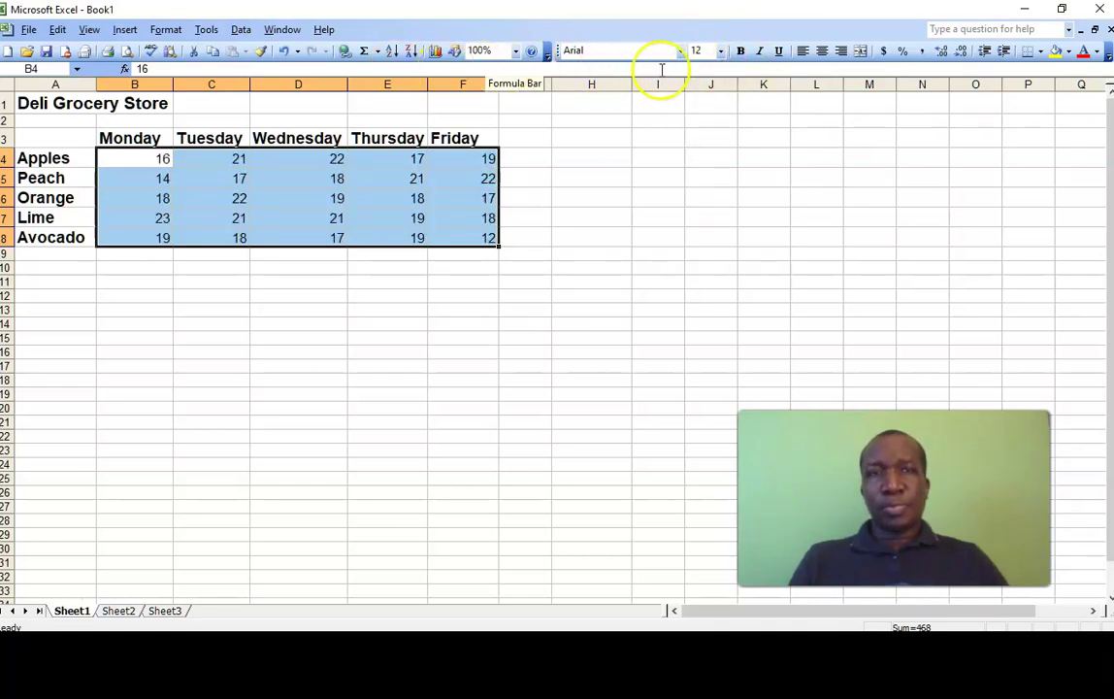
{"action": "left_click", "coordinate": [740, 51]}
{"action": "left_click", "coordinate": [605, 163]}
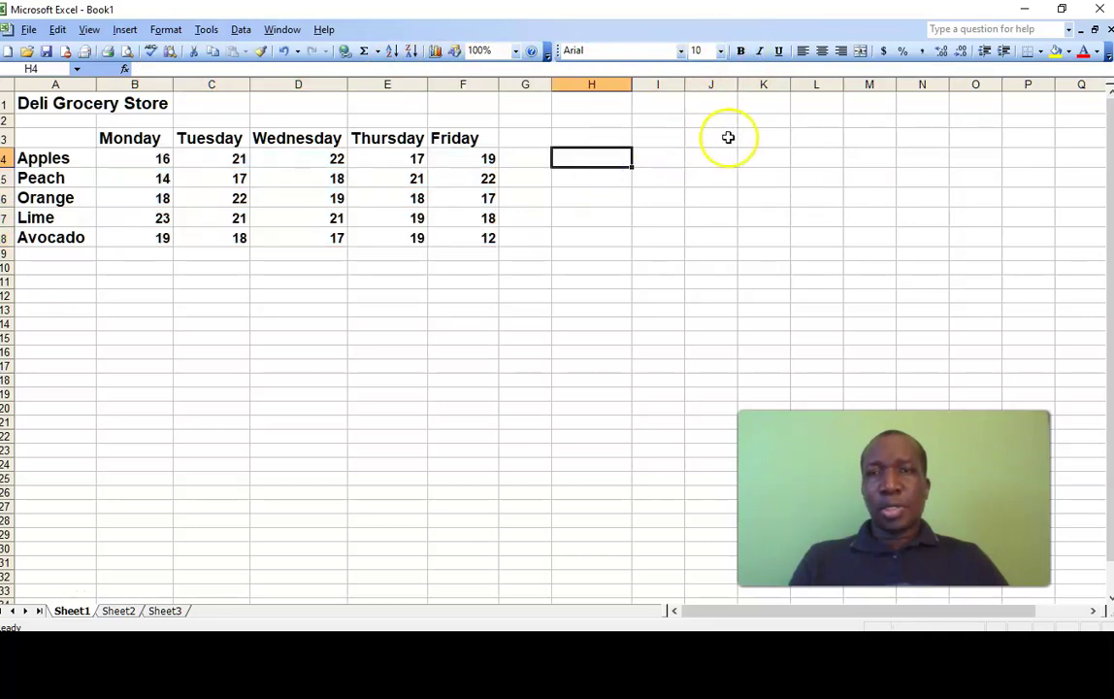
Step: Add the headings Total in G3 and Running Total in H3, and widen column H to fit its heading
{"action": "left_click", "coordinate": [536, 141]}
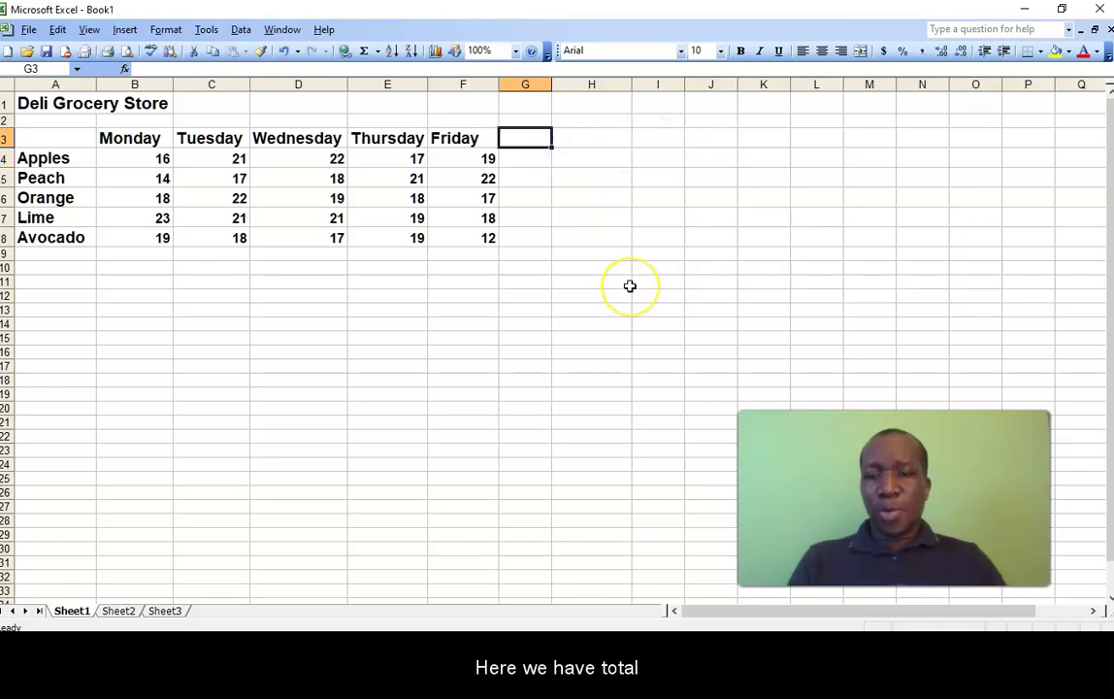
{"action": "type", "text": "Total"}
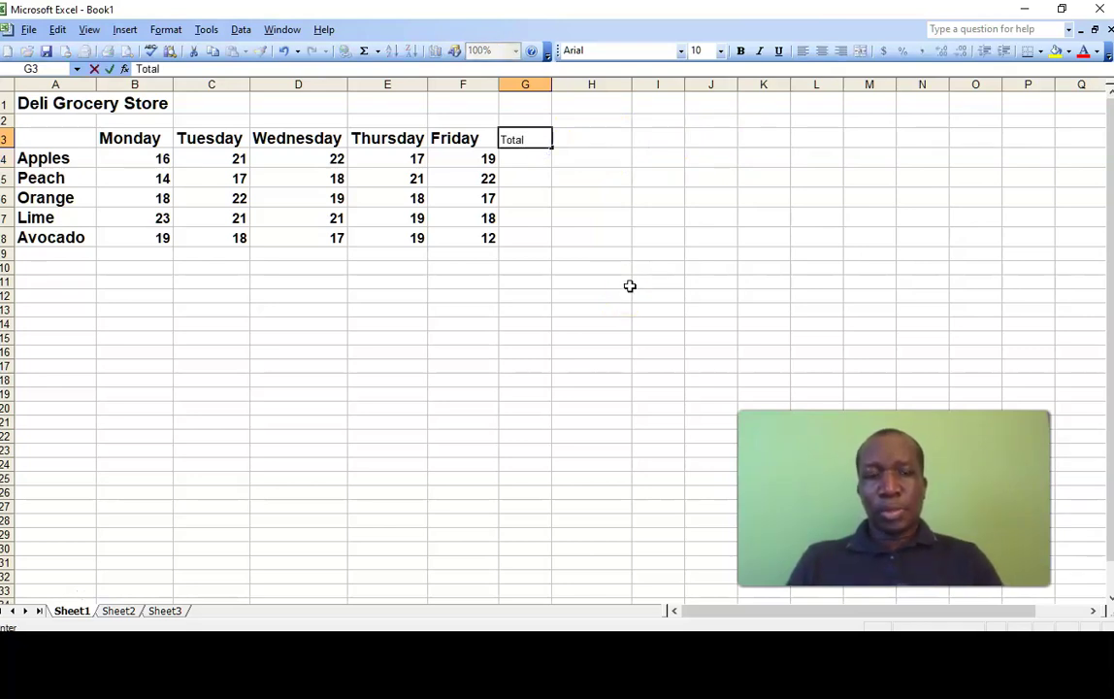
{"action": "key", "text": "Tab"}
{"action": "type", "text": "R"}
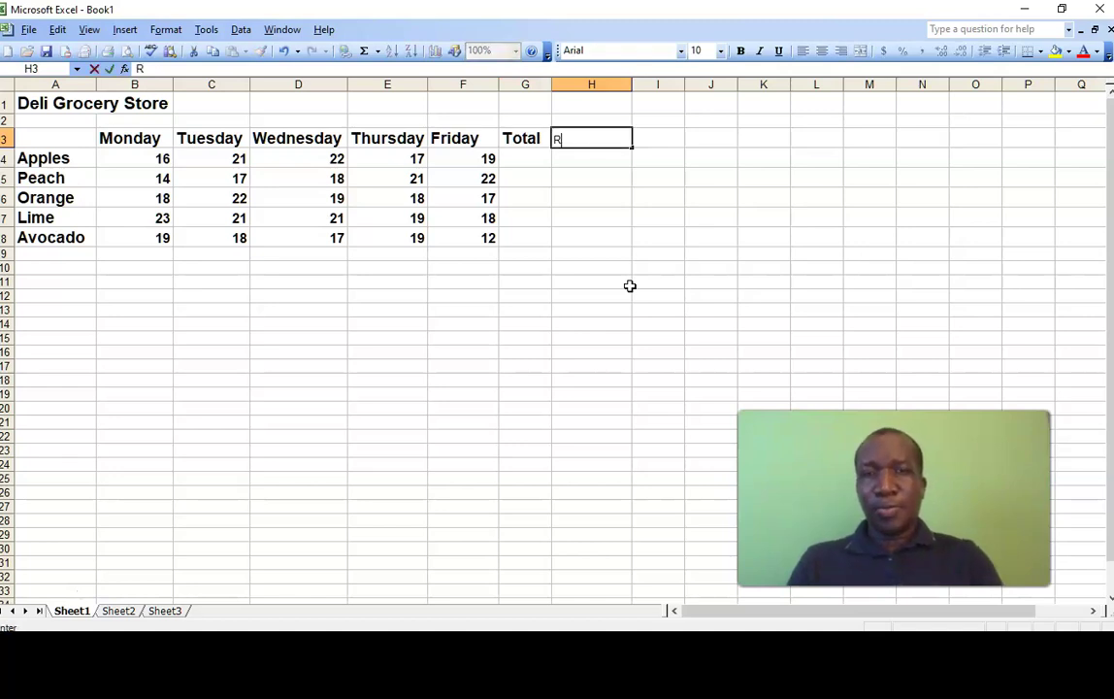
{"action": "type", "text": "unn"}
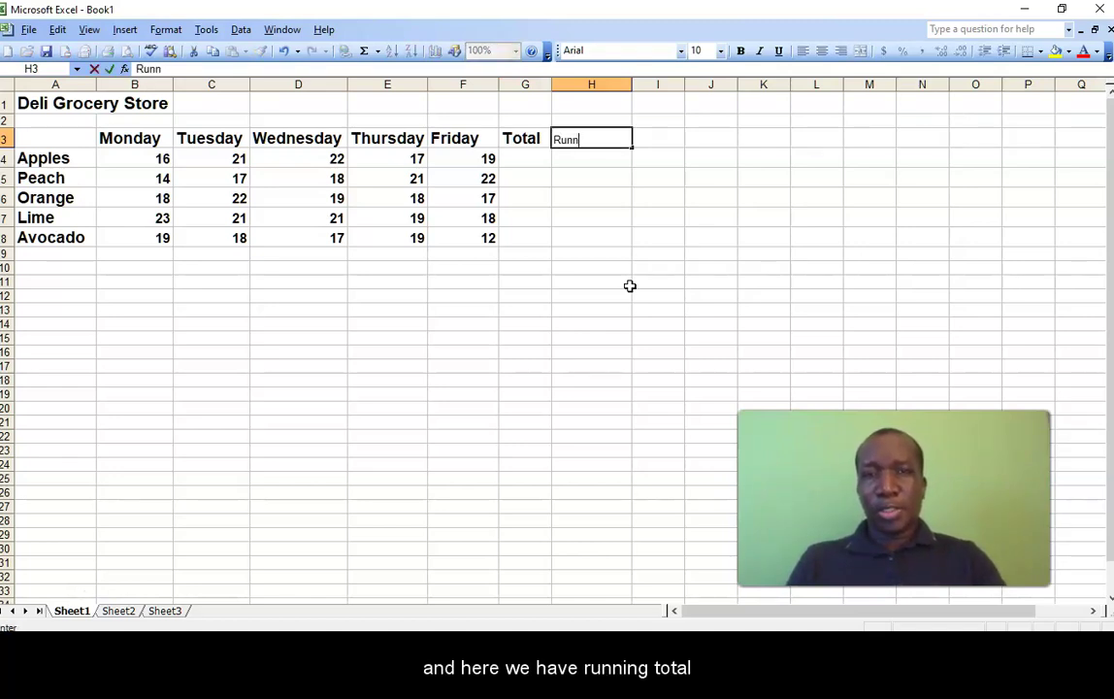
{"action": "type", "text": "ing Total"}
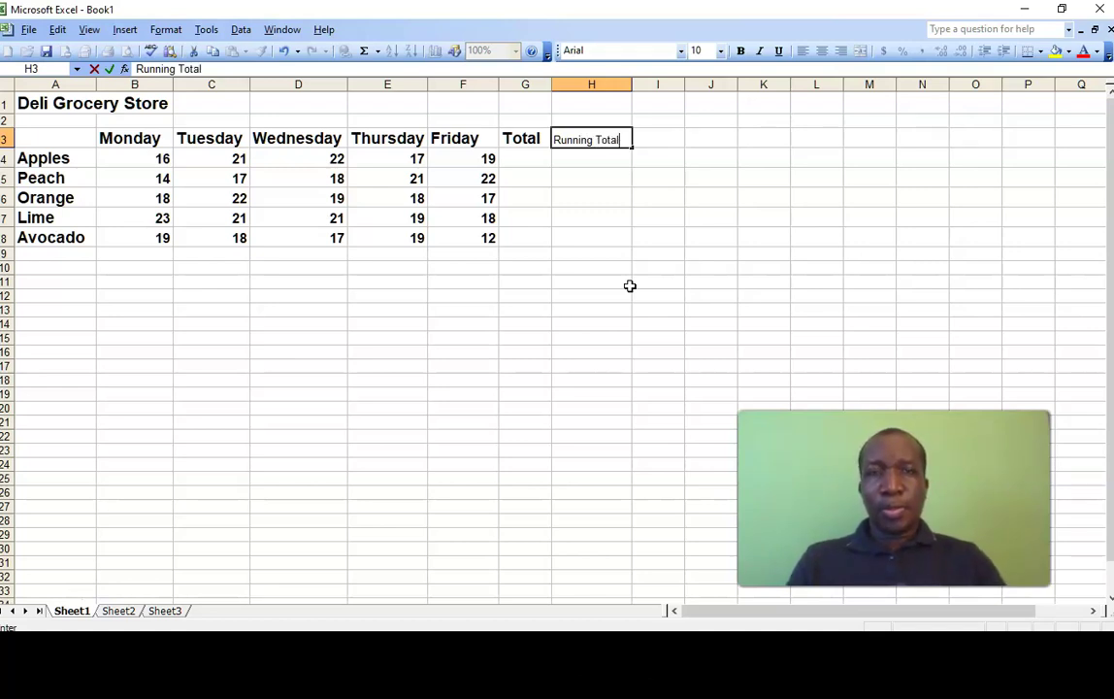
{"action": "left_click_drag", "start_coordinate": [625, 294], "coordinate": [615, 304]}
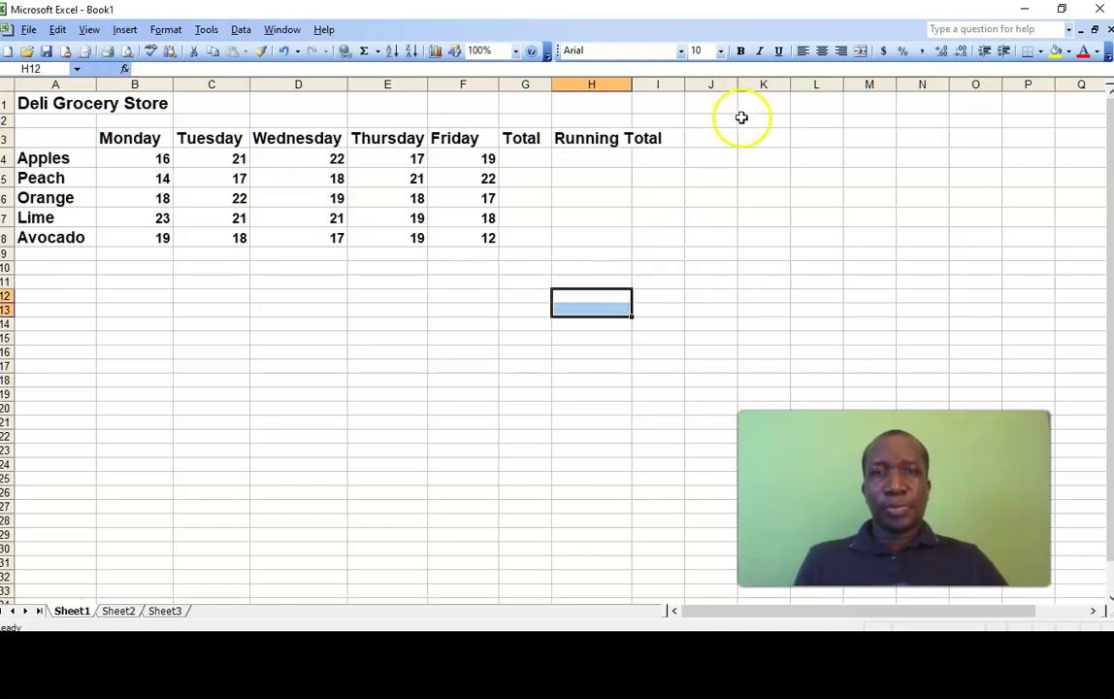
{"action": "left_click_drag", "start_coordinate": [628, 86], "coordinate": [675, 85]}
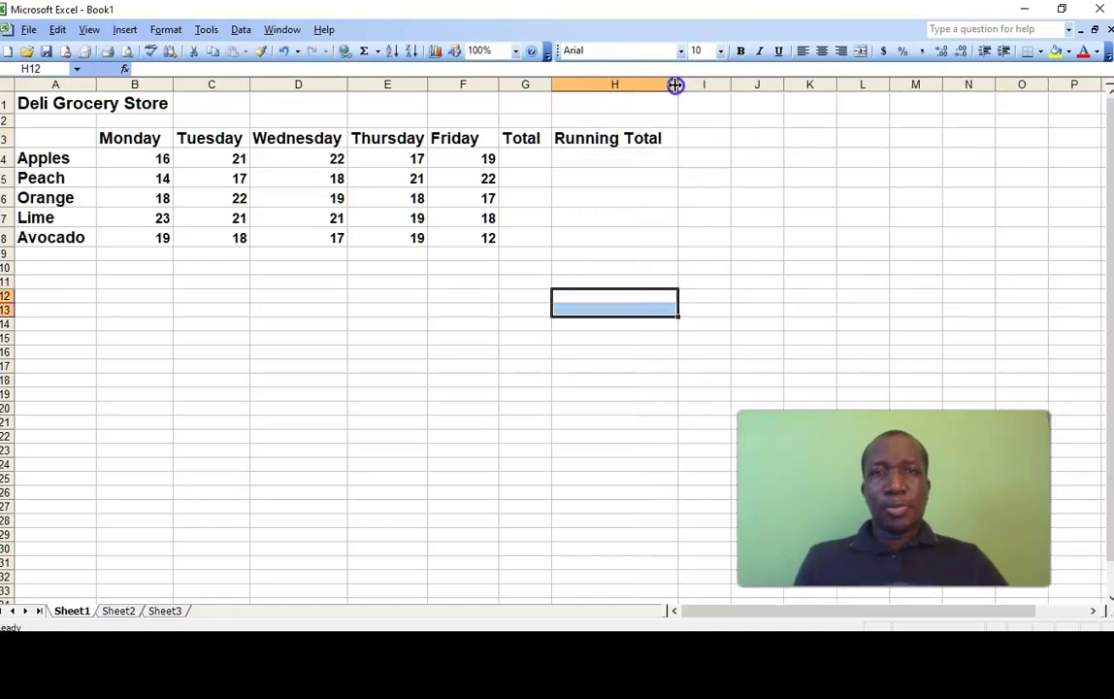
{"action": "left_click", "coordinate": [779, 312]}
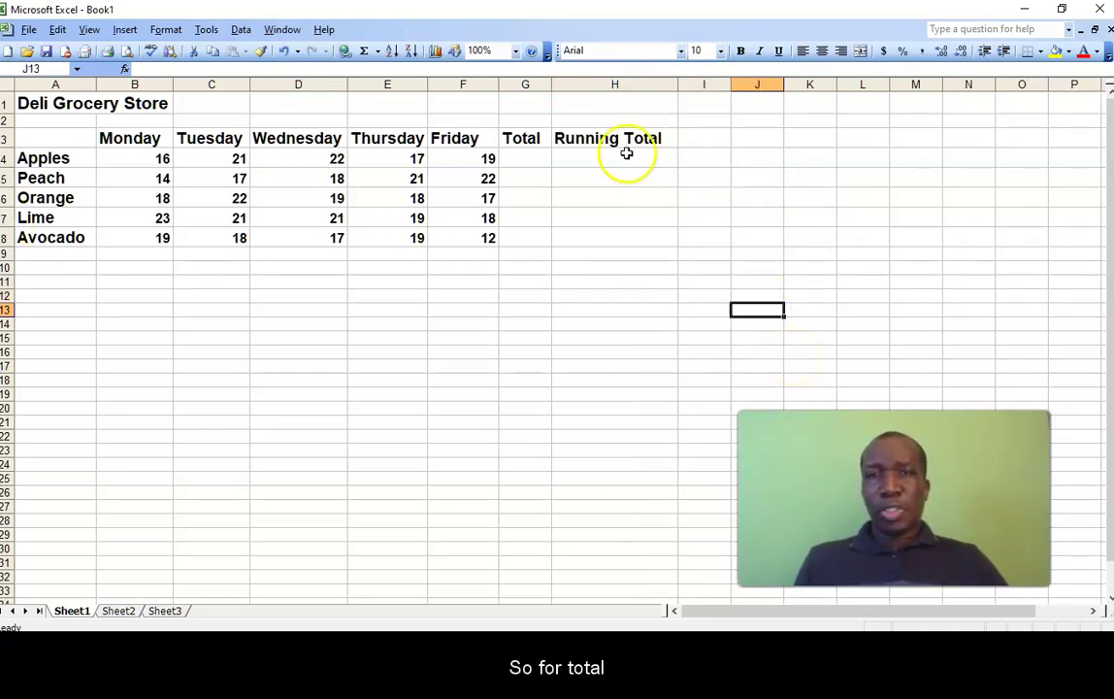
Step: Total the Apples sales in G4 with =SUM(B4:F4) and fill the formula down to G8 for the other products
{"action": "left_click", "coordinate": [534, 160]}
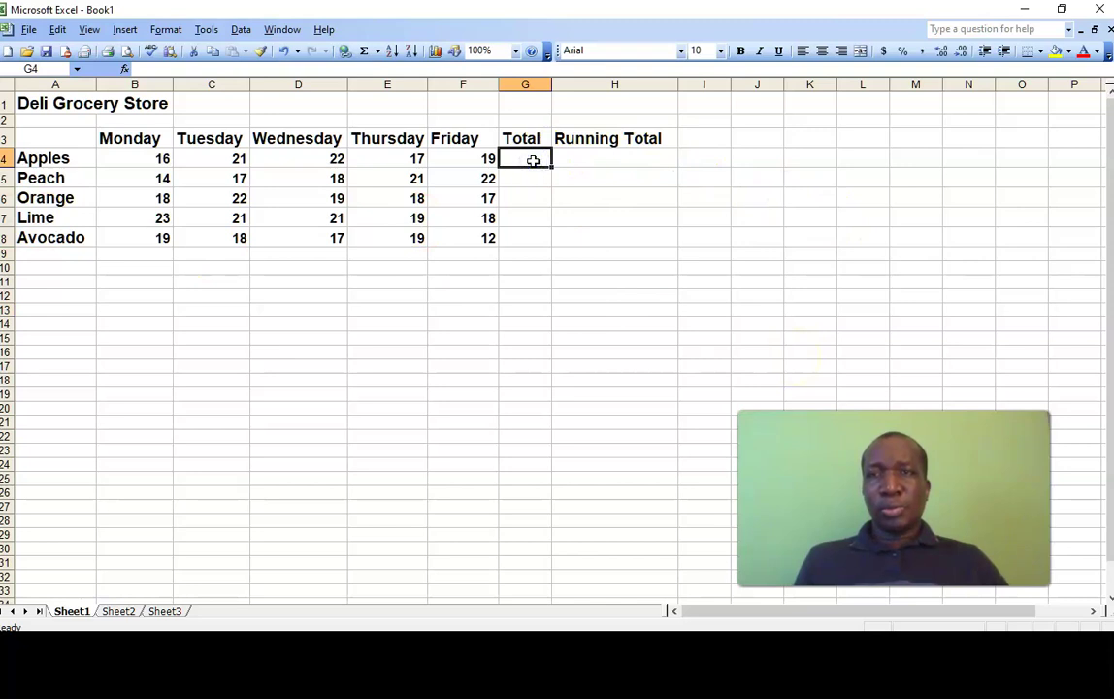
{"action": "left_click", "coordinate": [365, 51]}
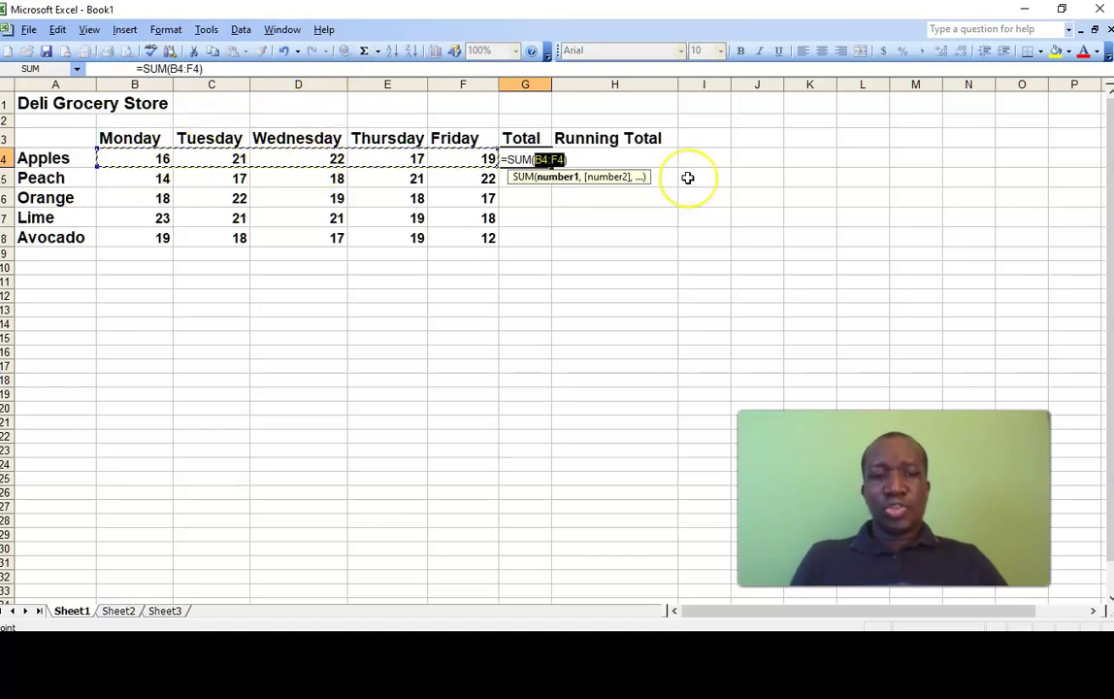
{"action": "key", "text": "Return"}
{"action": "left_click", "coordinate": [546, 161]}
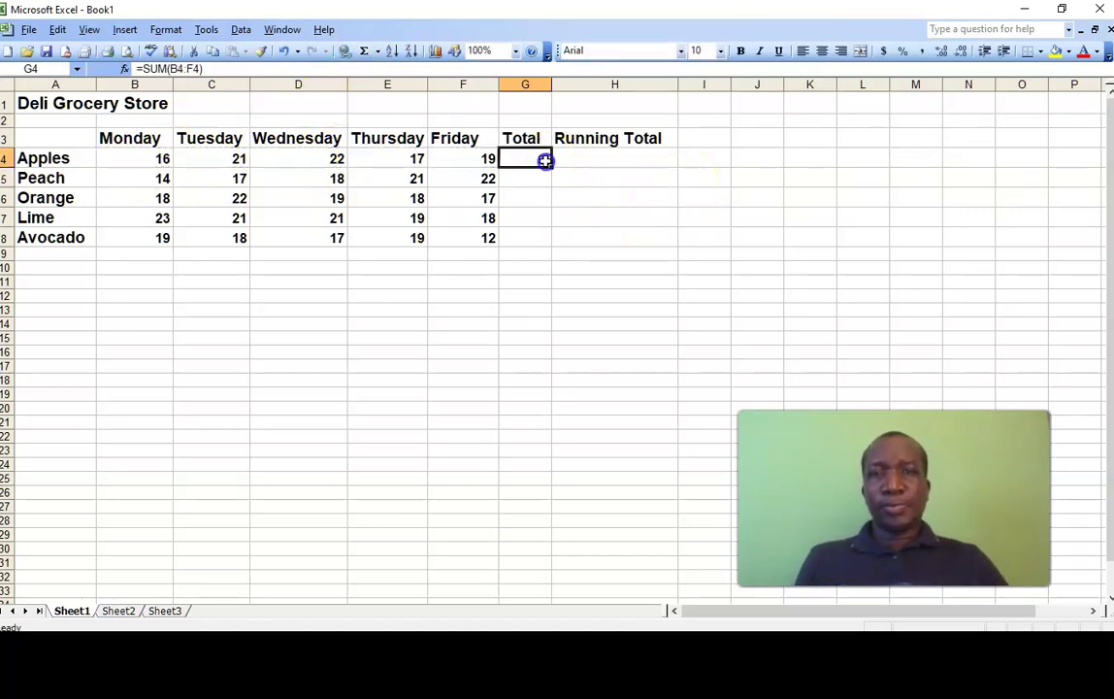
{"action": "left_click_drag", "start_coordinate": [550, 170], "coordinate": [542, 239]}
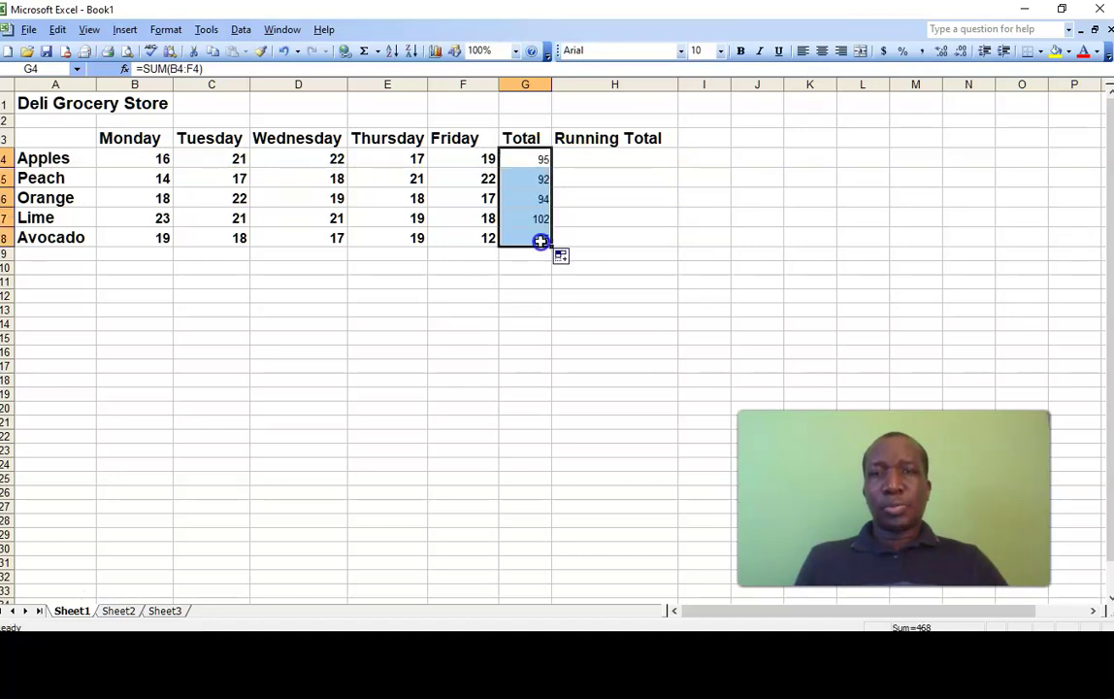
{"action": "left_click", "coordinate": [600, 285]}
Step: Format the Total and Running Total cells G4:H8 as bold with font size 14
{"action": "left_click_drag", "start_coordinate": [535, 159], "coordinate": [632, 231]}
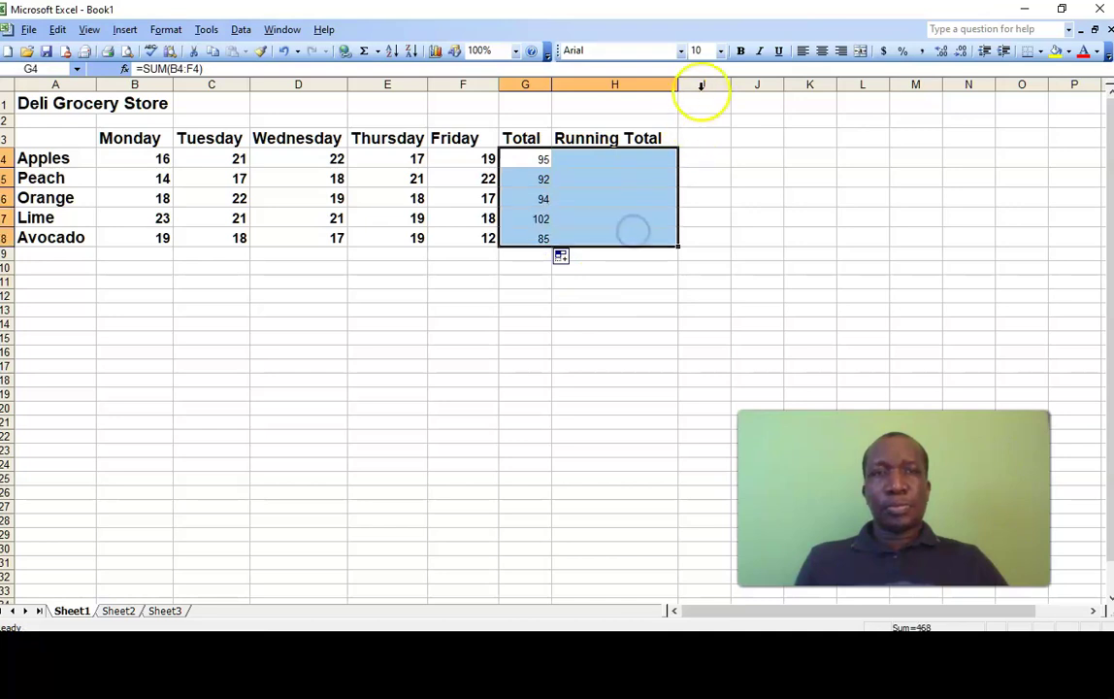
{"action": "left_click", "coordinate": [720, 50]}
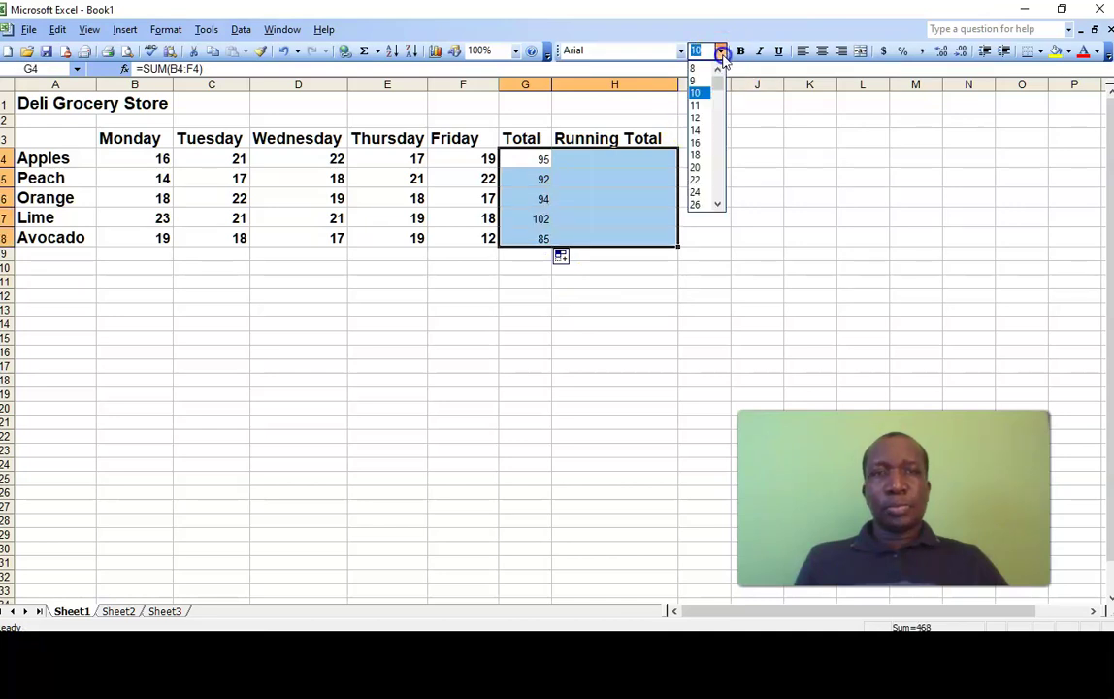
{"action": "left_click", "coordinate": [699, 130]}
{"action": "left_click", "coordinate": [740, 50]}
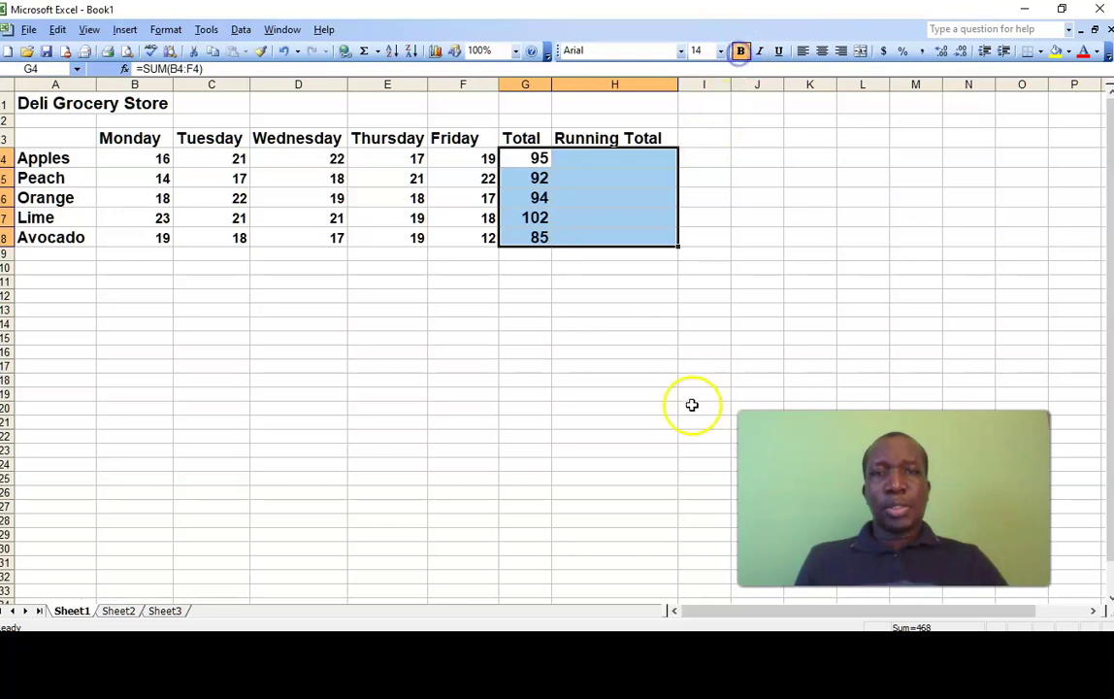
{"action": "left_click", "coordinate": [685, 406]}
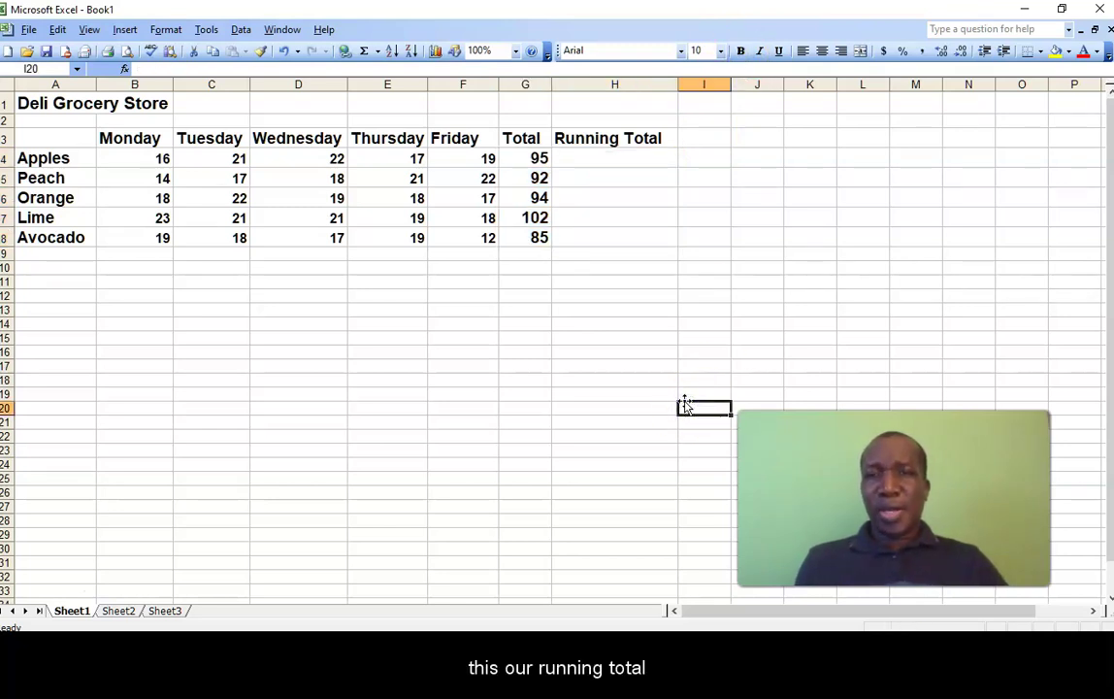
Step: Enter the formula =G4 in H4 as the first Running Total value for Apples
{"action": "left_click", "coordinate": [586, 163]}
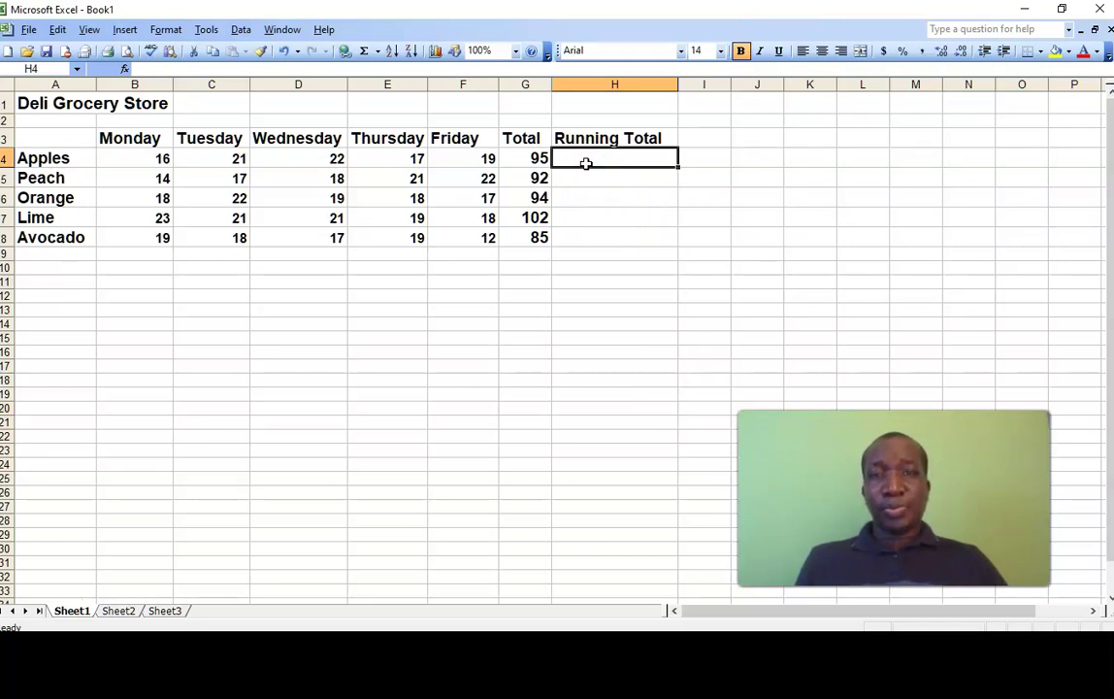
{"action": "left_click", "coordinate": [592, 199]}
{"action": "left_click", "coordinate": [584, 157]}
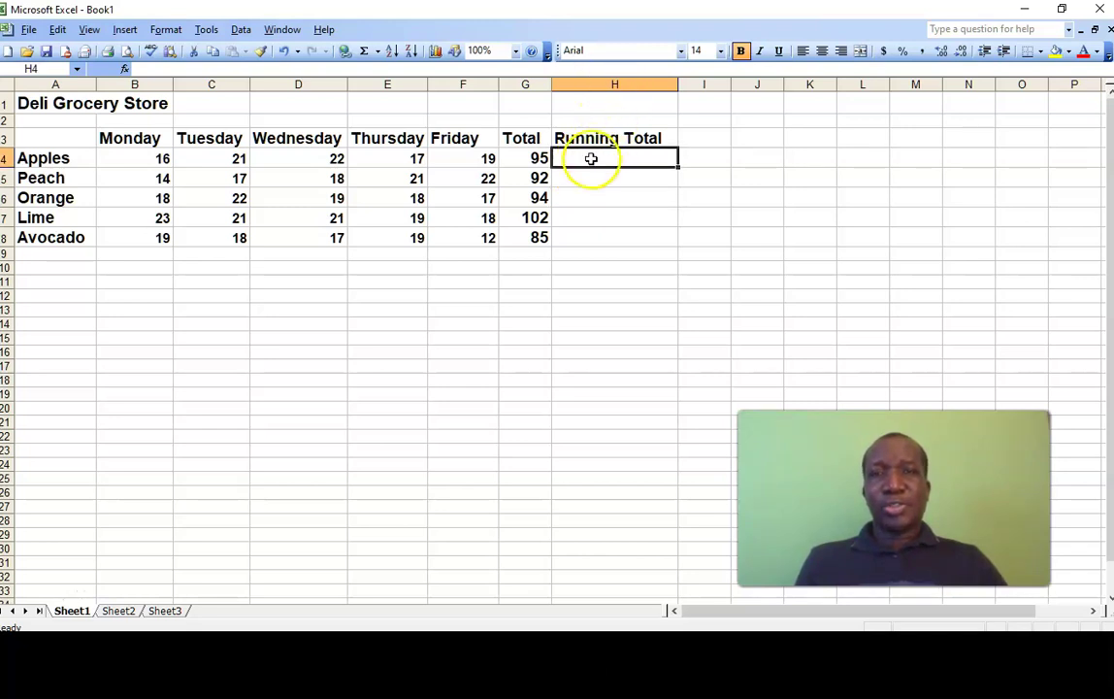
{"action": "left_click", "coordinate": [7, 157]}
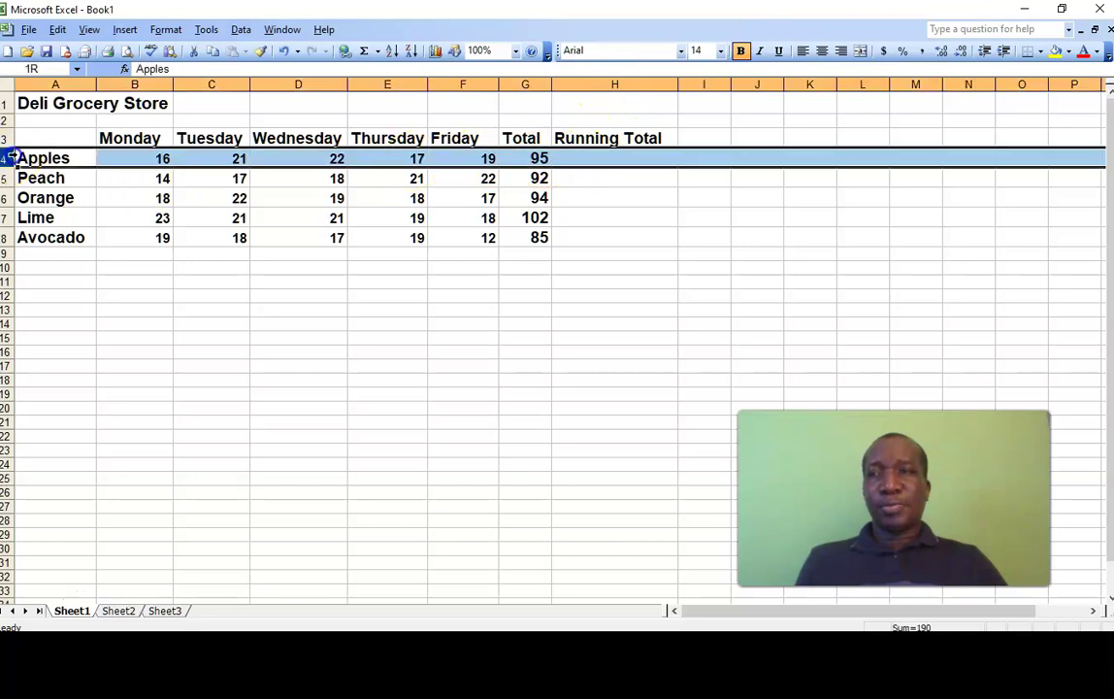
{"action": "left_click", "coordinate": [601, 192]}
{"action": "left_click", "coordinate": [602, 159]}
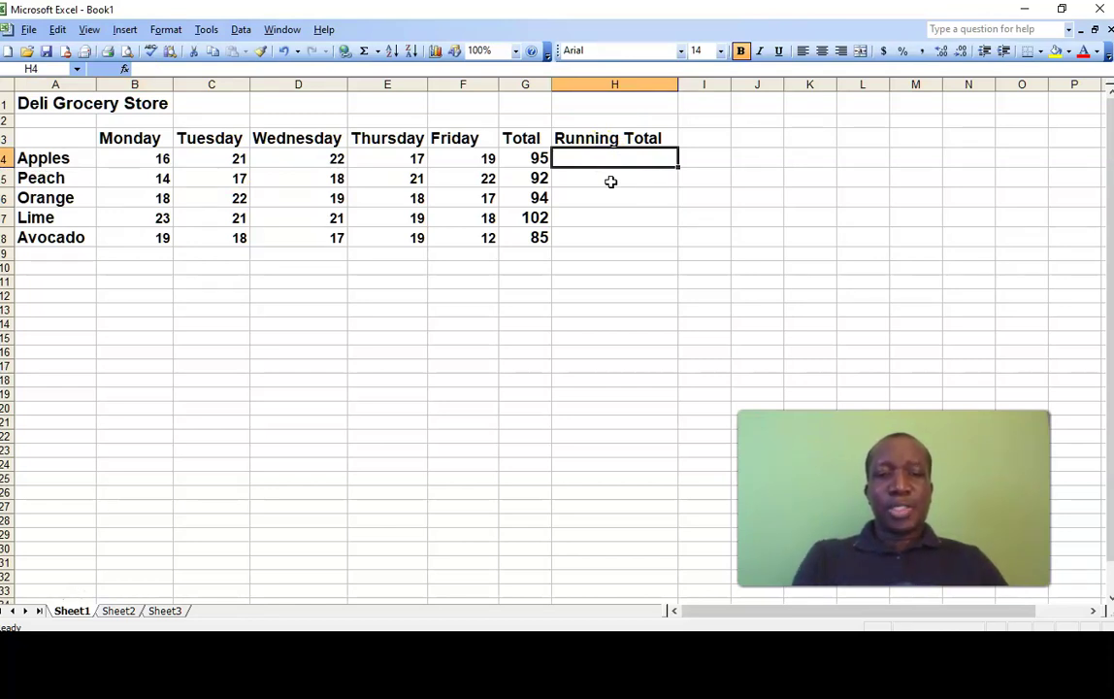
{"action": "type", "text": "="}
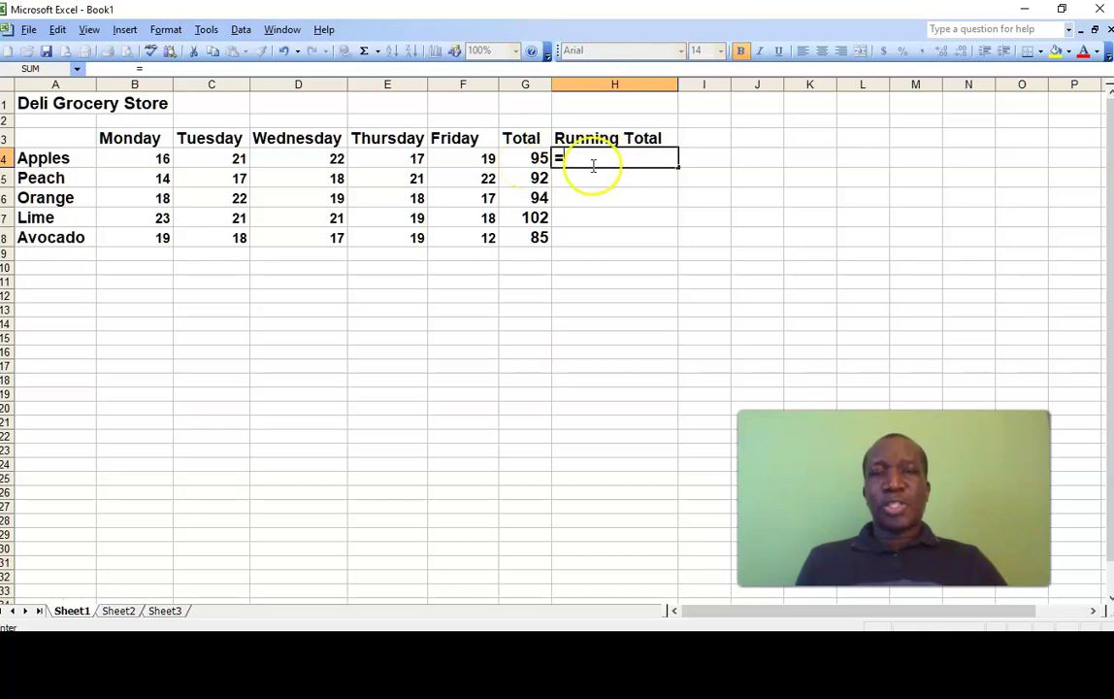
{"action": "left_click", "coordinate": [532, 159]}
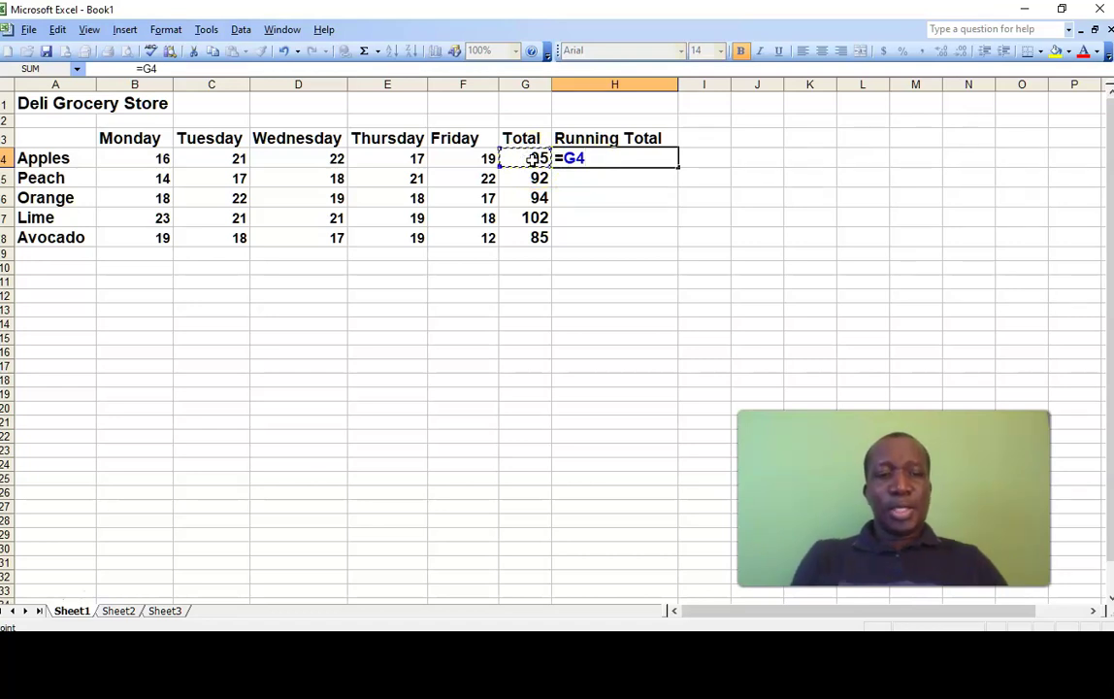
{"action": "key", "text": "Return"}
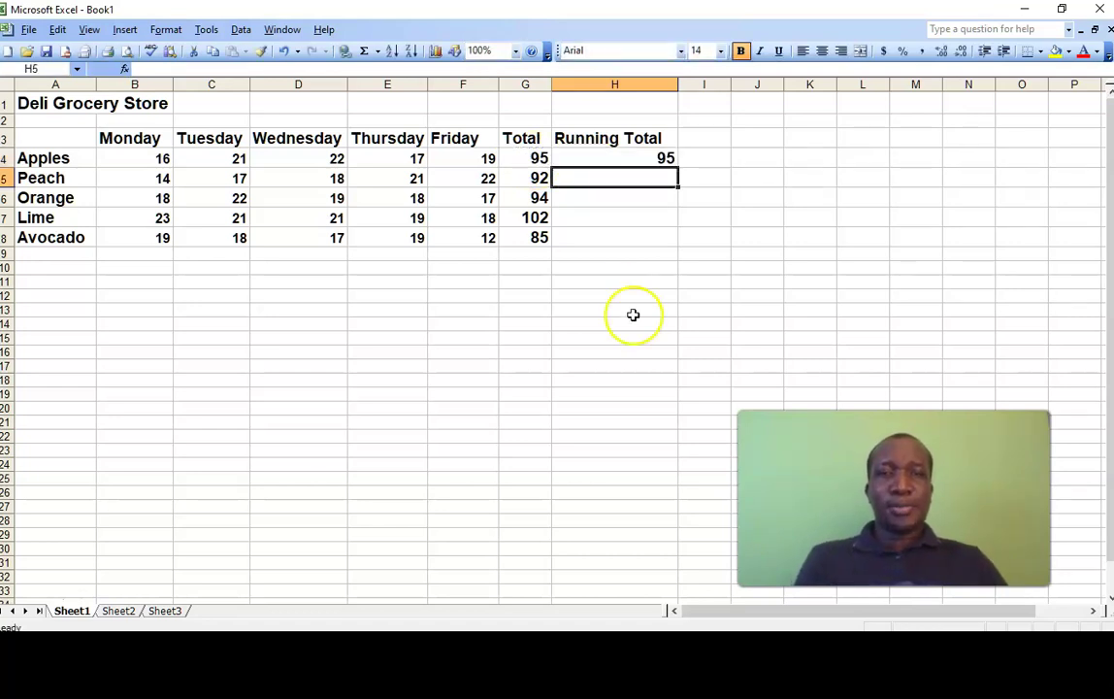
{"action": "left_click", "coordinate": [672, 307]}
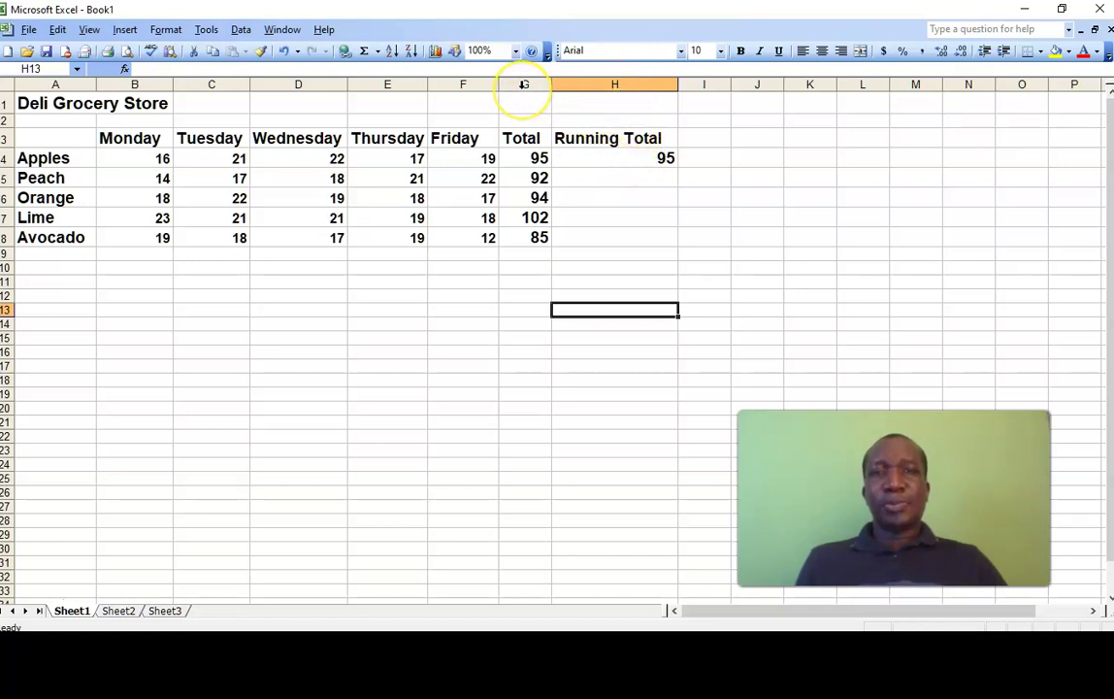
Step: Enter the formula =H4+G5 in H5 as the Running Total value for Peach
{"action": "left_click", "coordinate": [587, 179]}
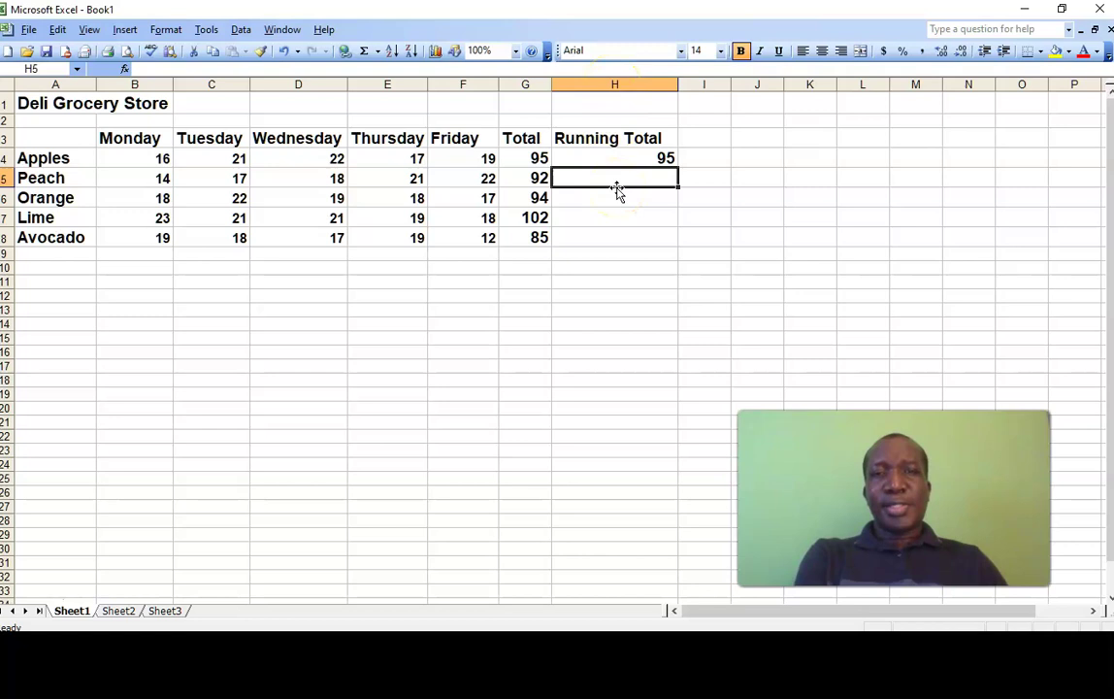
{"action": "type", "text": "="}
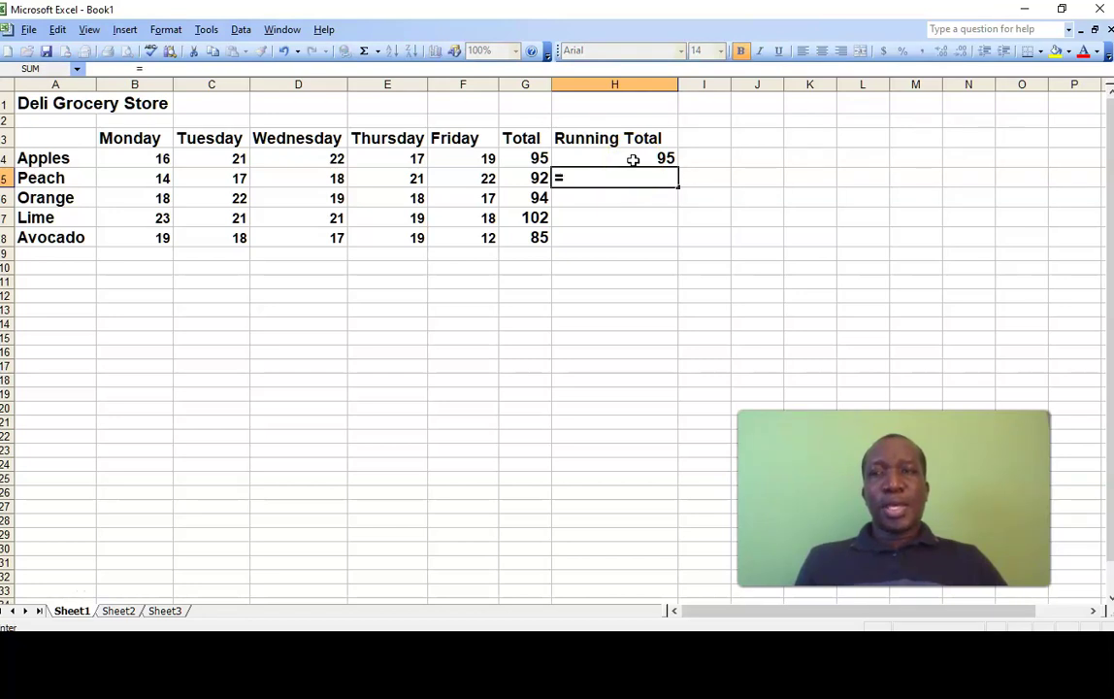
{"action": "left_click", "coordinate": [633, 161]}
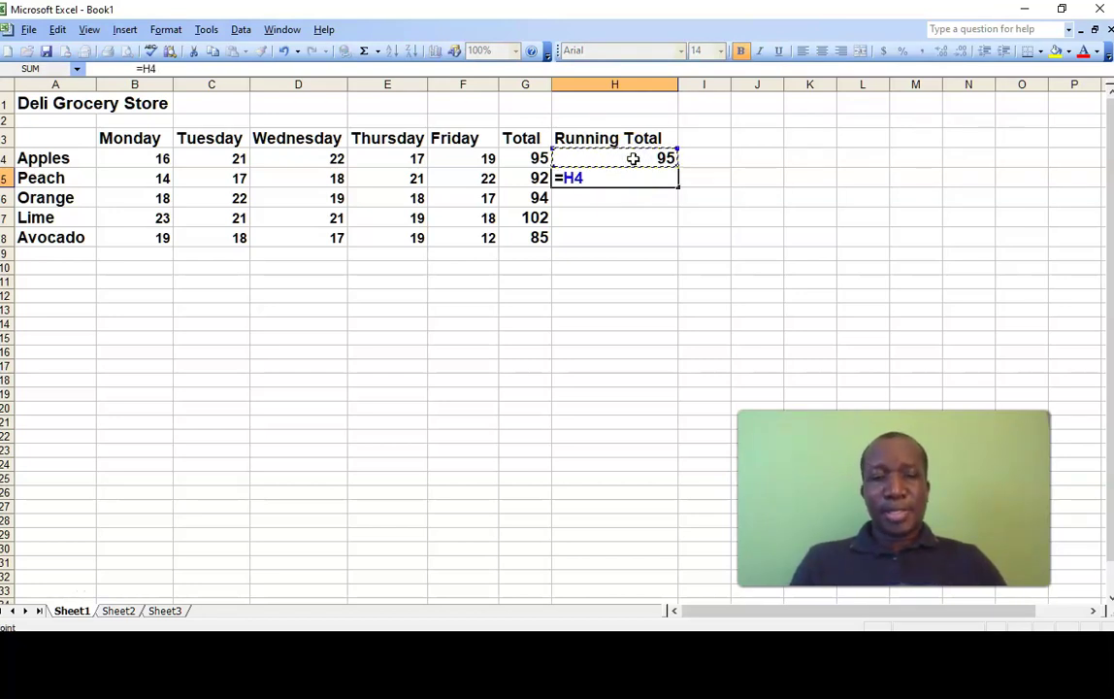
{"action": "type", "text": "+"}
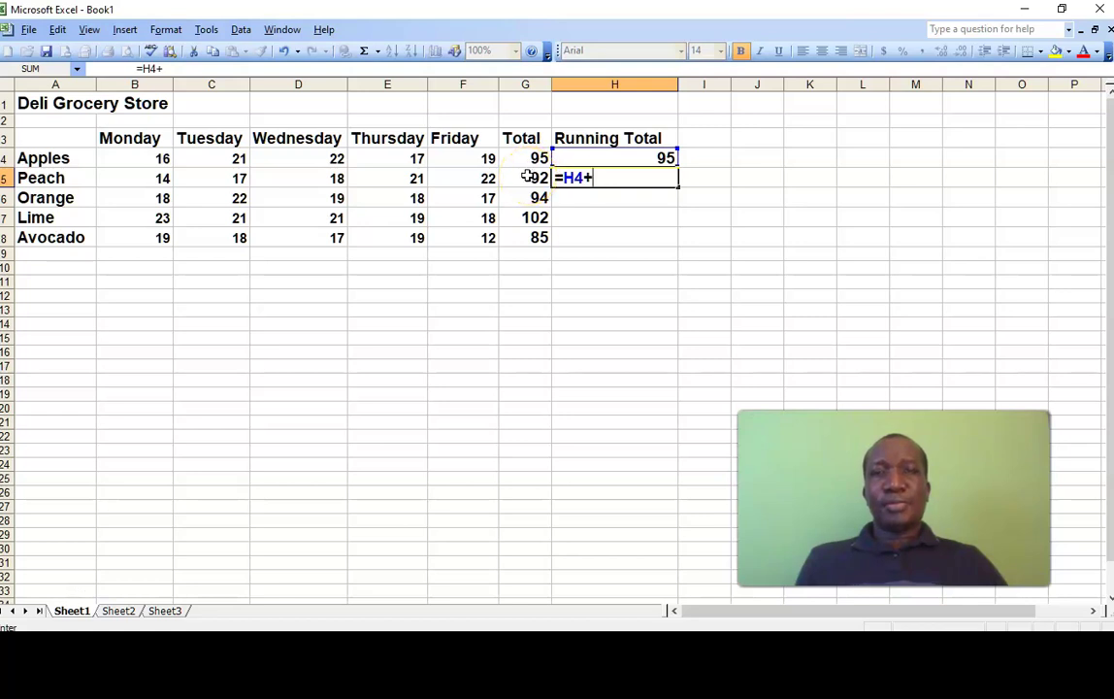
{"action": "left_click", "coordinate": [526, 177]}
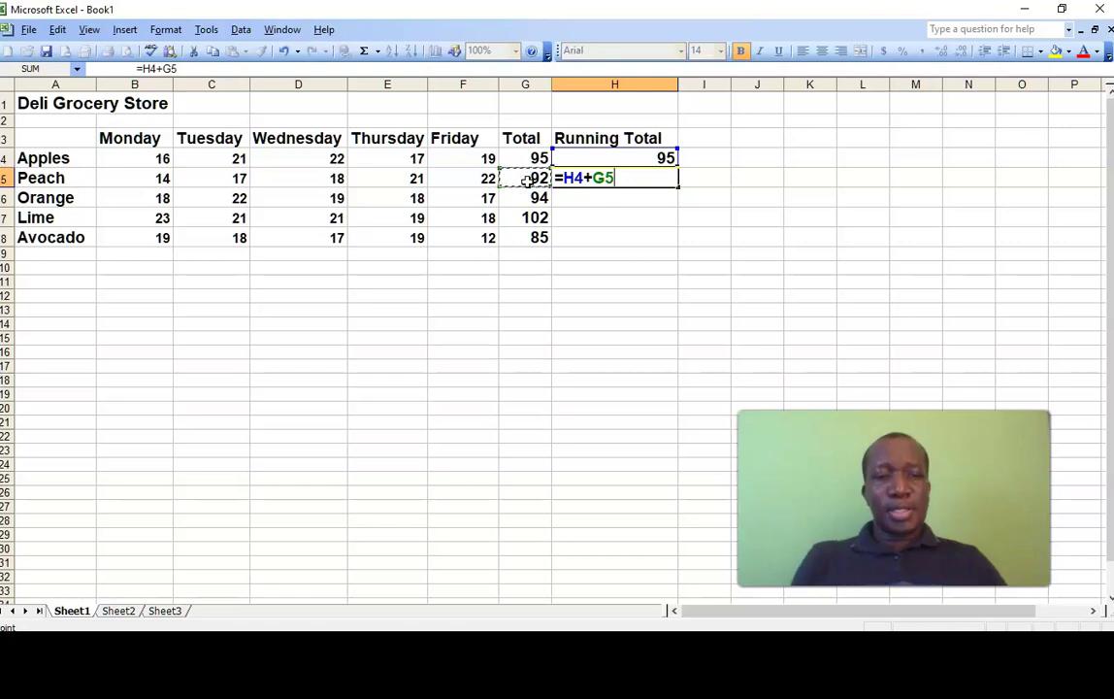
{"action": "key", "text": "Return"}
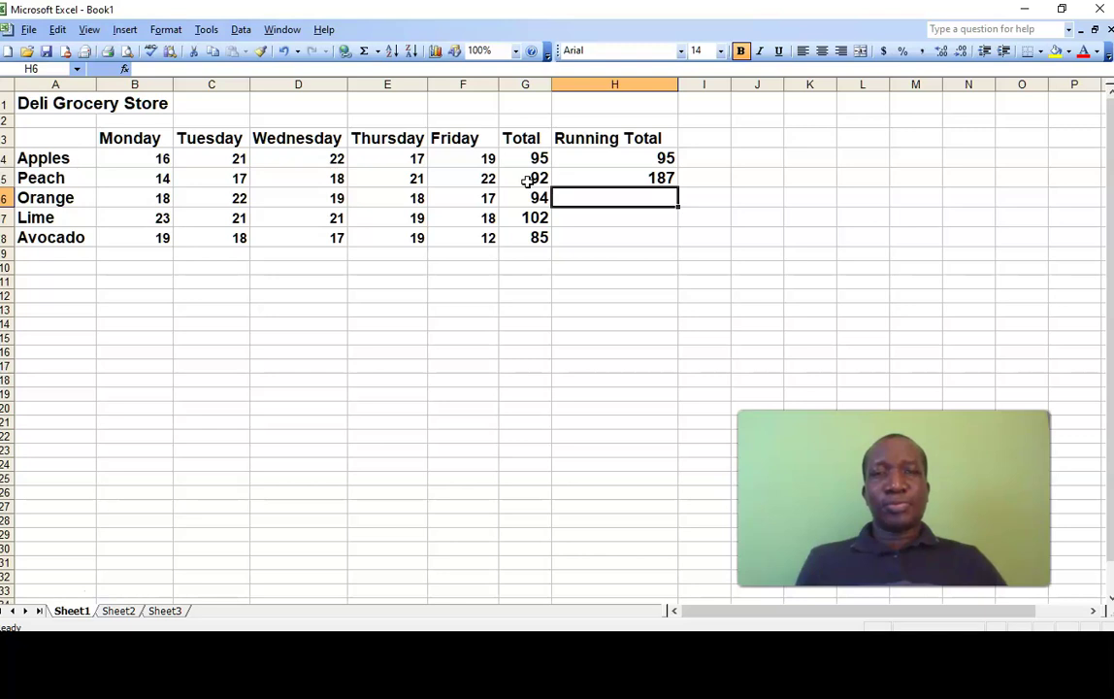
Step: Fill the Running Total formula from H5 down to H8 for Orange, Lime and Avocado
{"action": "left_click", "coordinate": [587, 179]}
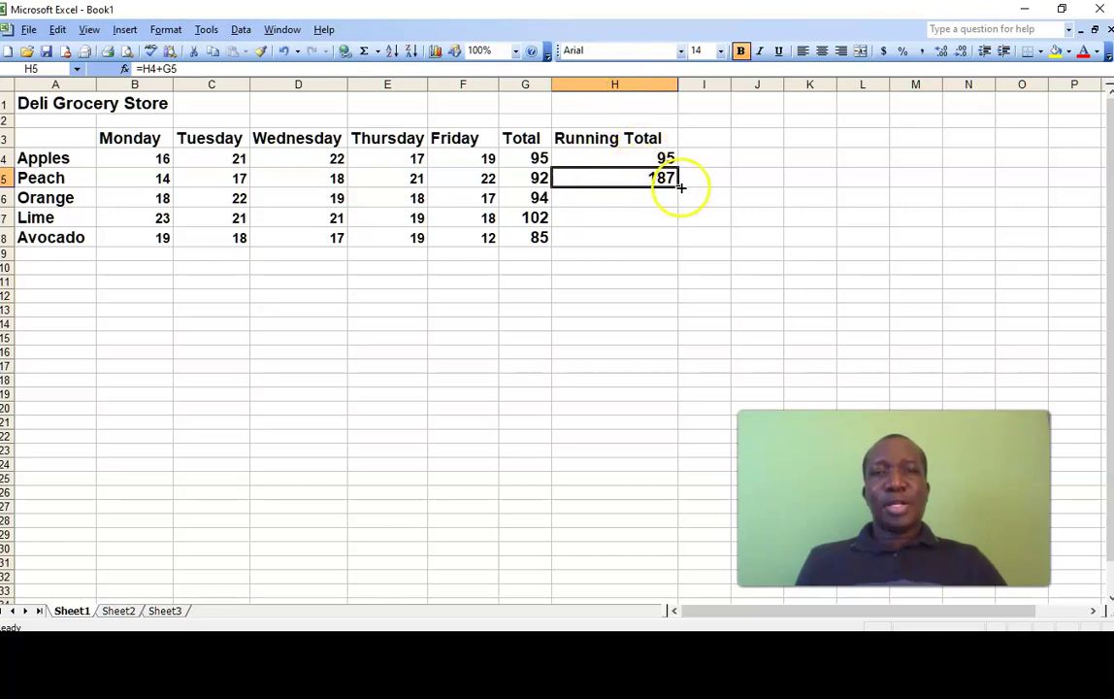
{"action": "left_click_drag", "start_coordinate": [677, 186], "coordinate": [667, 238]}
{"action": "left_click", "coordinate": [681, 337]}
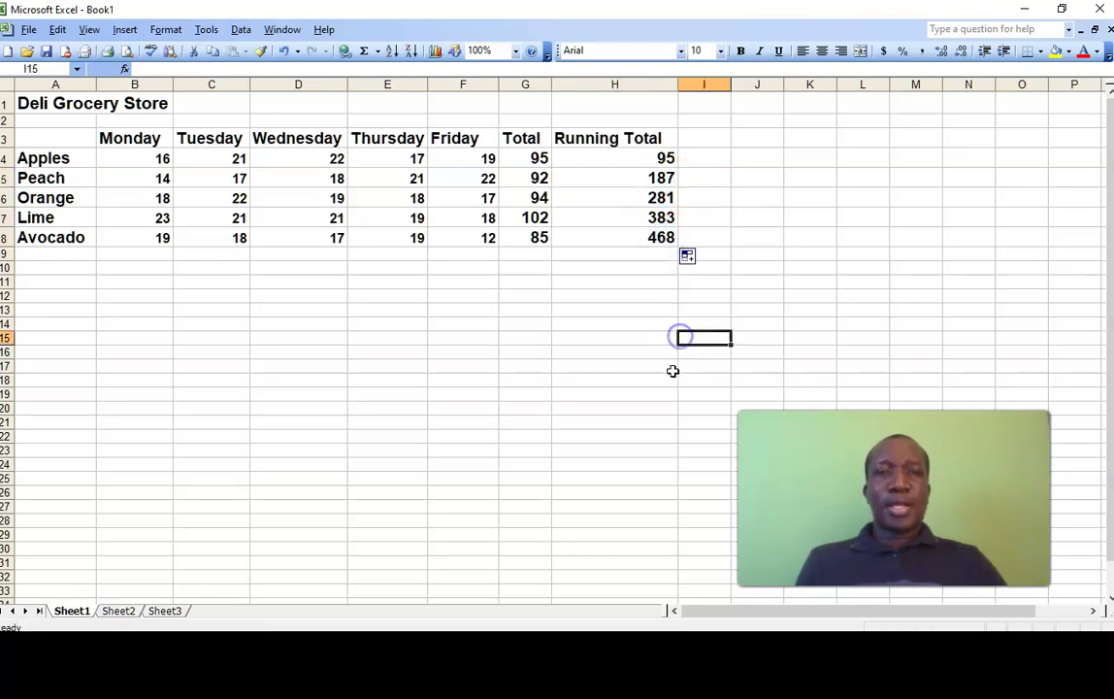
{"action": "left_click", "coordinate": [678, 371]}
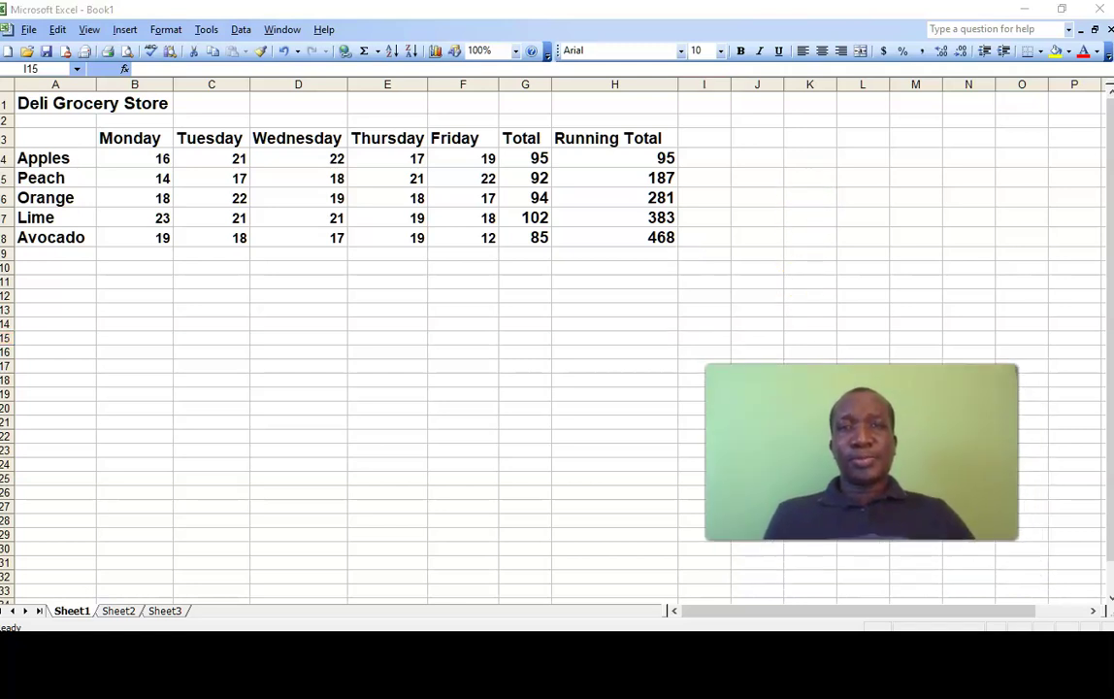
{"action": "left_click", "coordinate": [473, 393]}
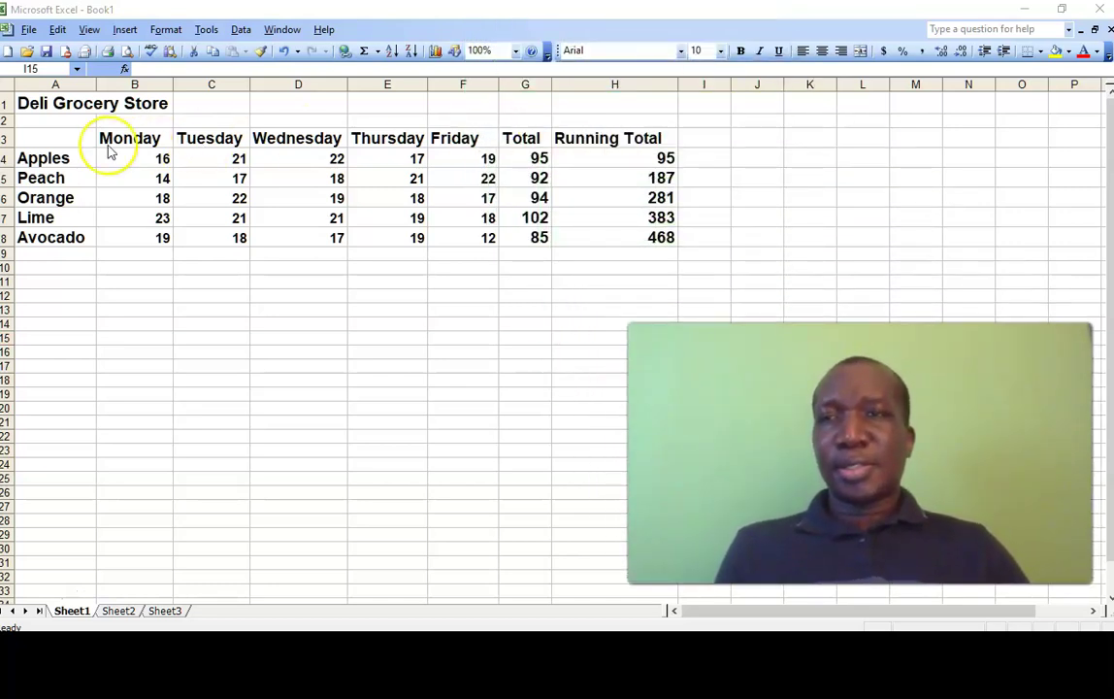
Step: Start a stacked line chart with markers from the daily sales in A3:F8, with the series in rows
{"action": "left_click", "coordinate": [50, 131]}
{"action": "left_click_drag", "start_coordinate": [49, 131], "coordinate": [439, 247]}
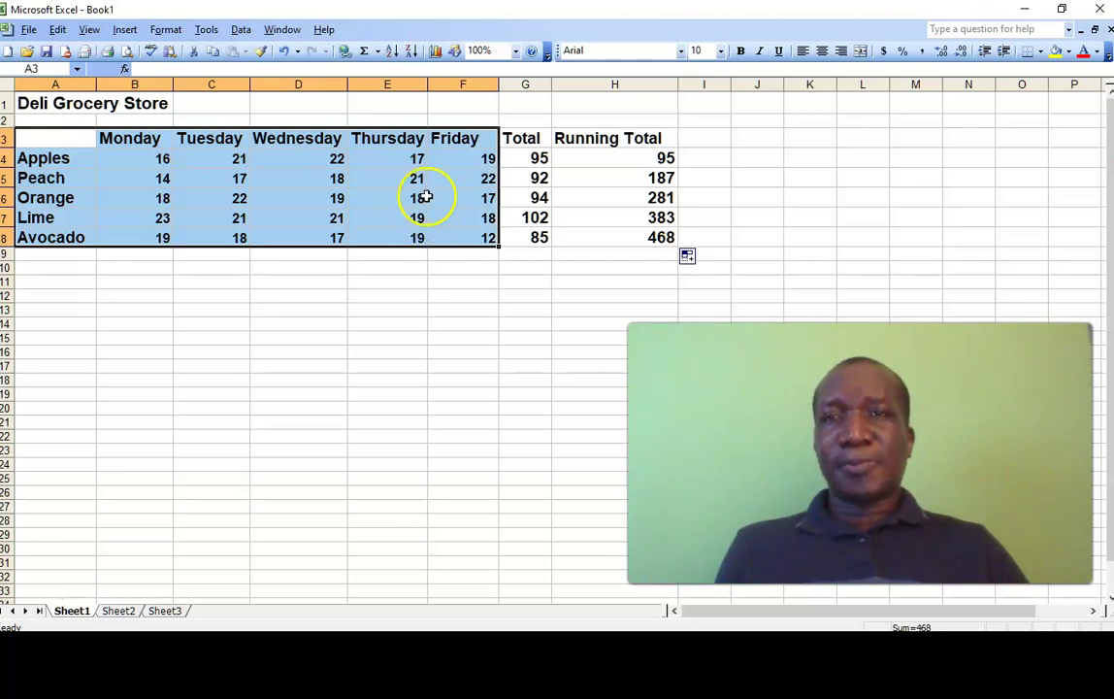
{"action": "left_click", "coordinate": [436, 53]}
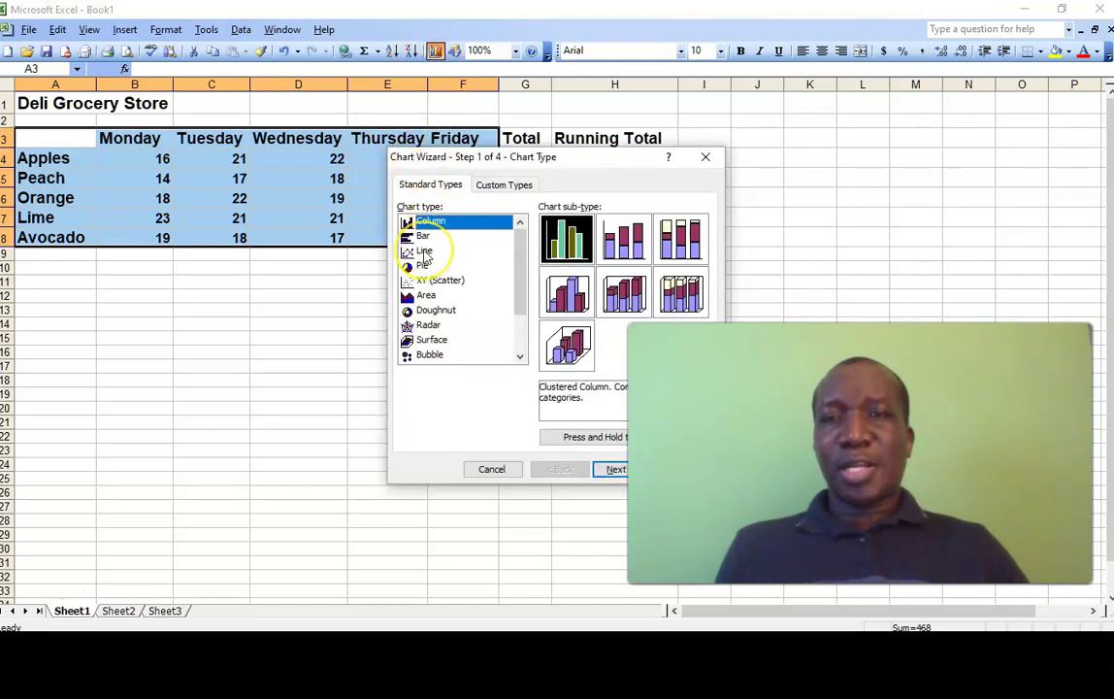
{"action": "left_click", "coordinate": [424, 252]}
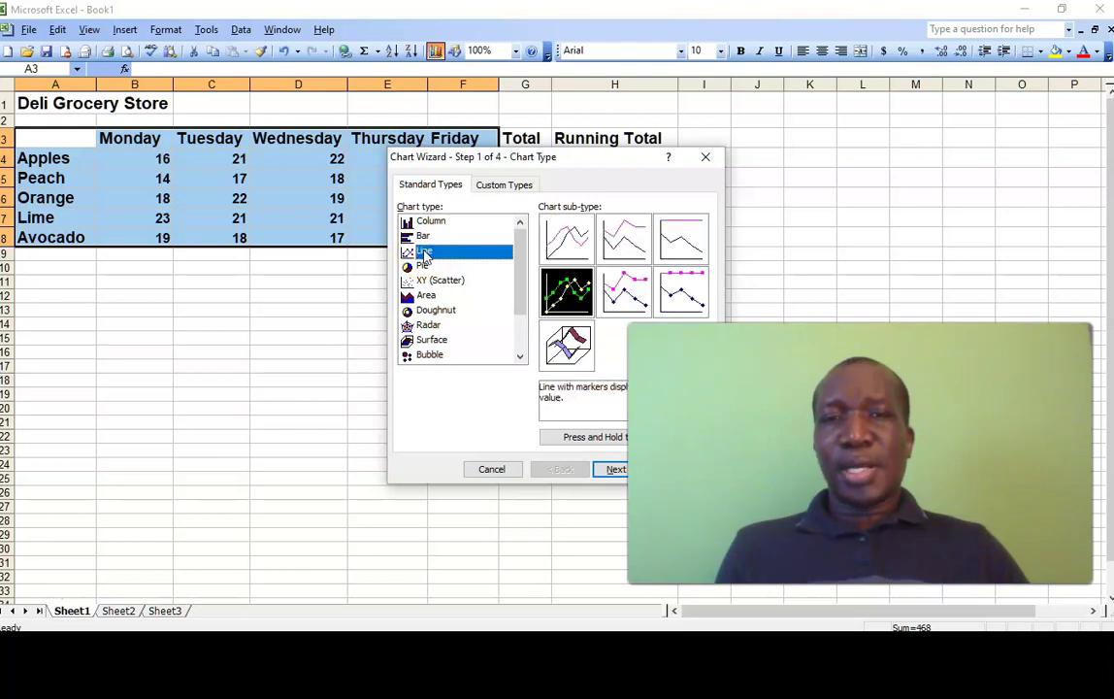
{"action": "left_click", "coordinate": [625, 296]}
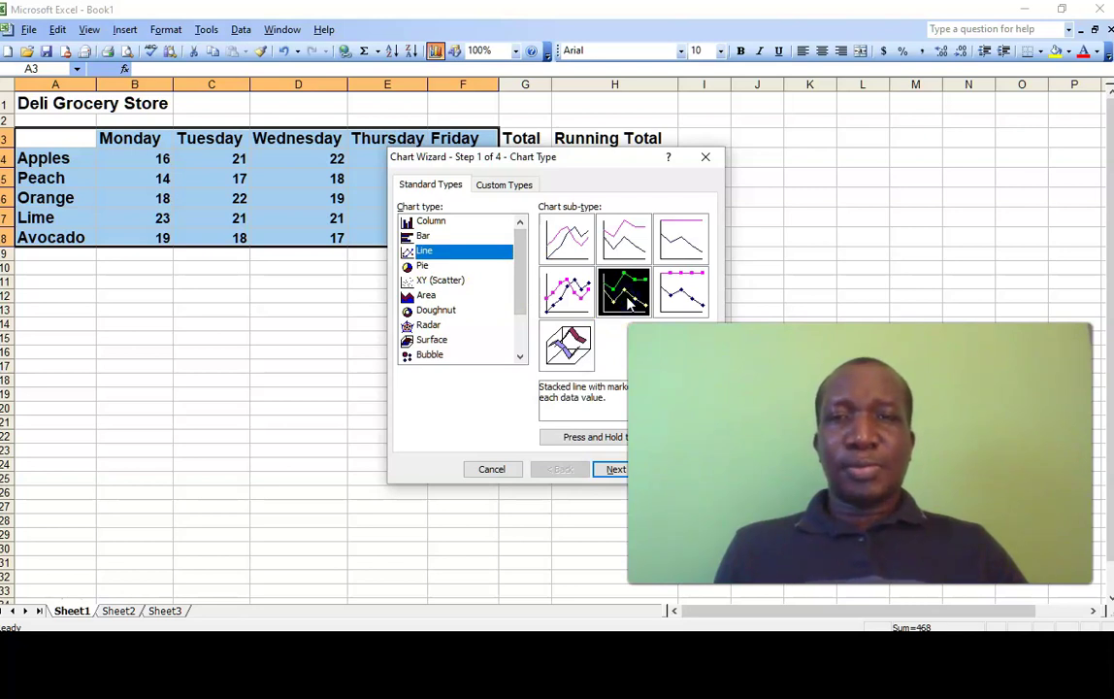
{"action": "left_click", "coordinate": [609, 472]}
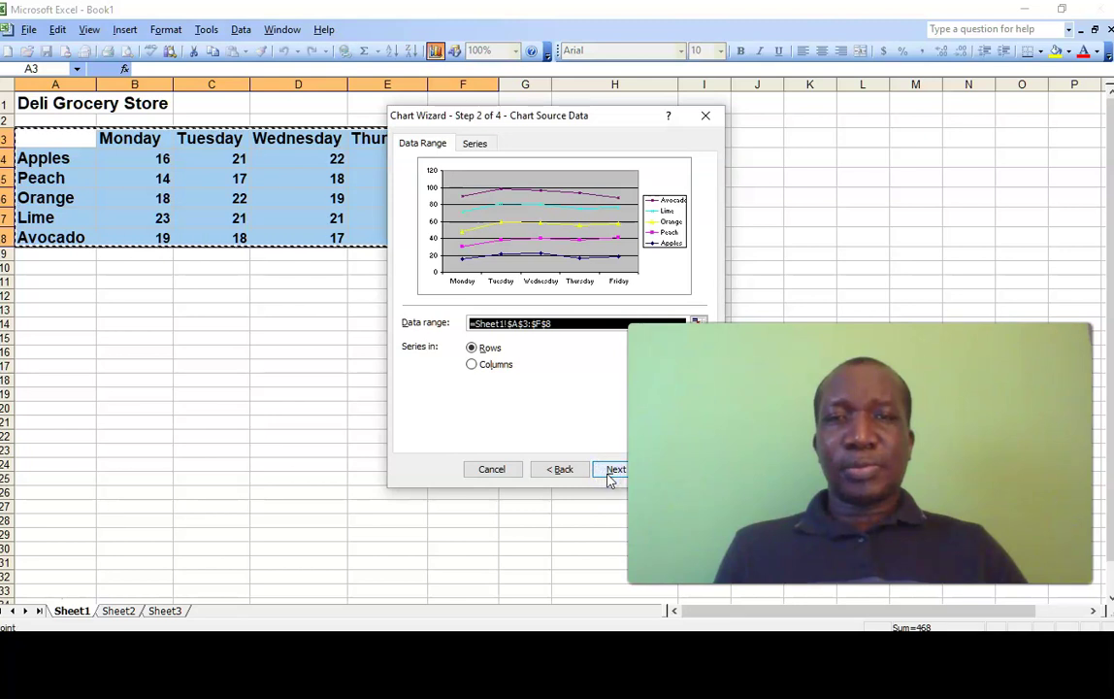
{"action": "left_click", "coordinate": [472, 363]}
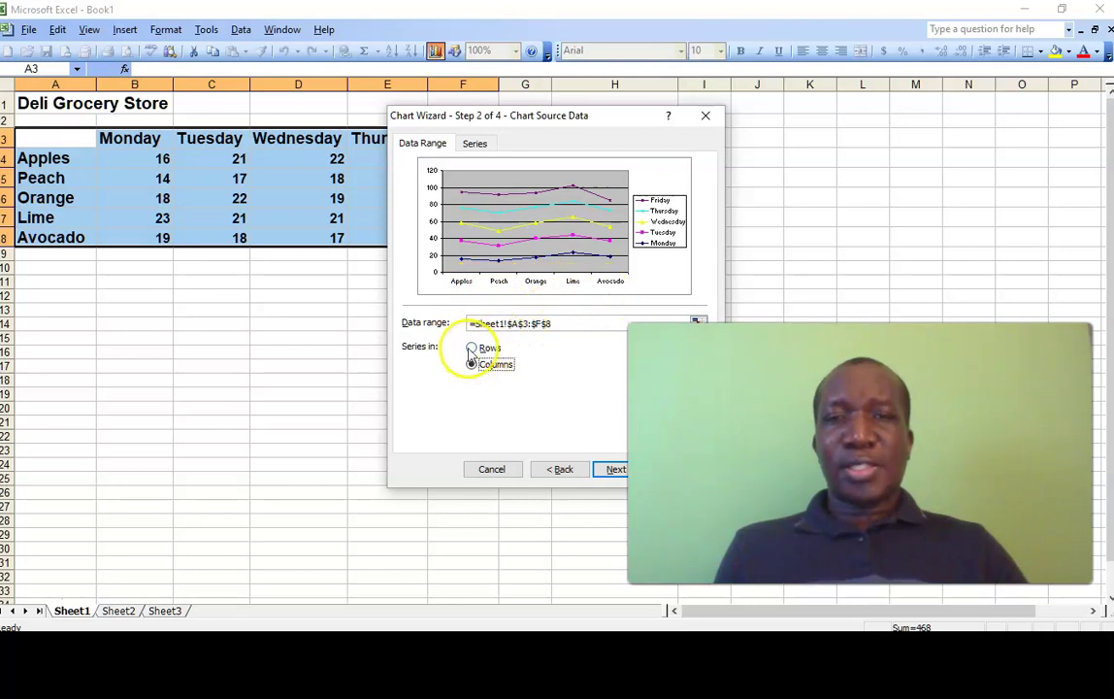
{"action": "left_click", "coordinate": [472, 349]}
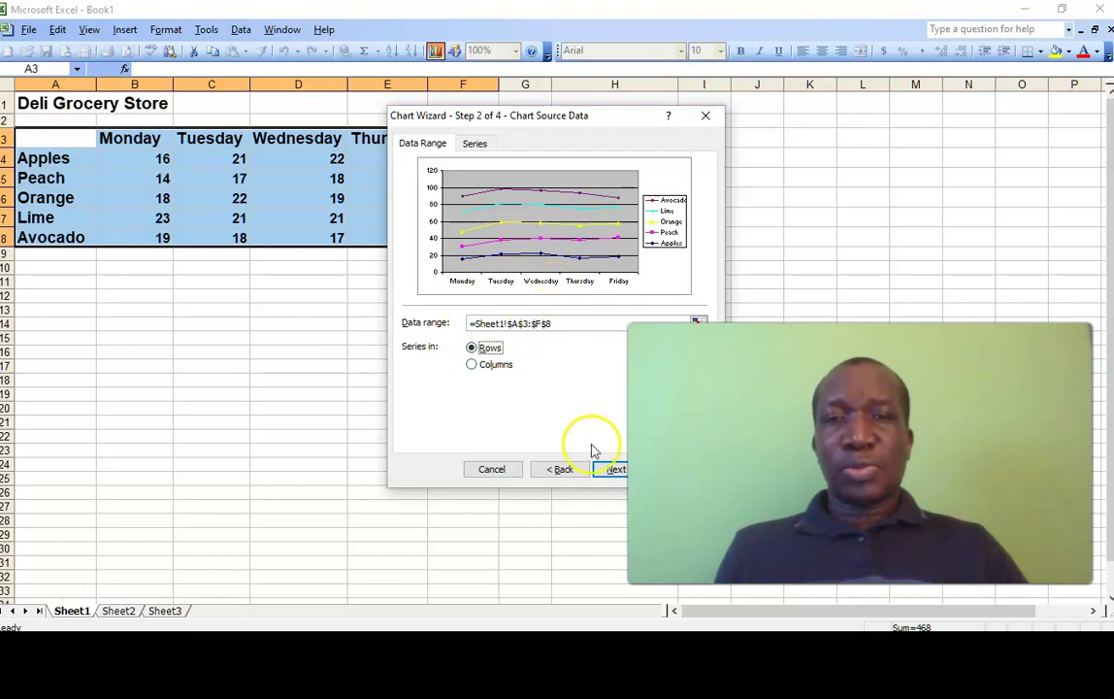
{"action": "left_click", "coordinate": [611, 472]}
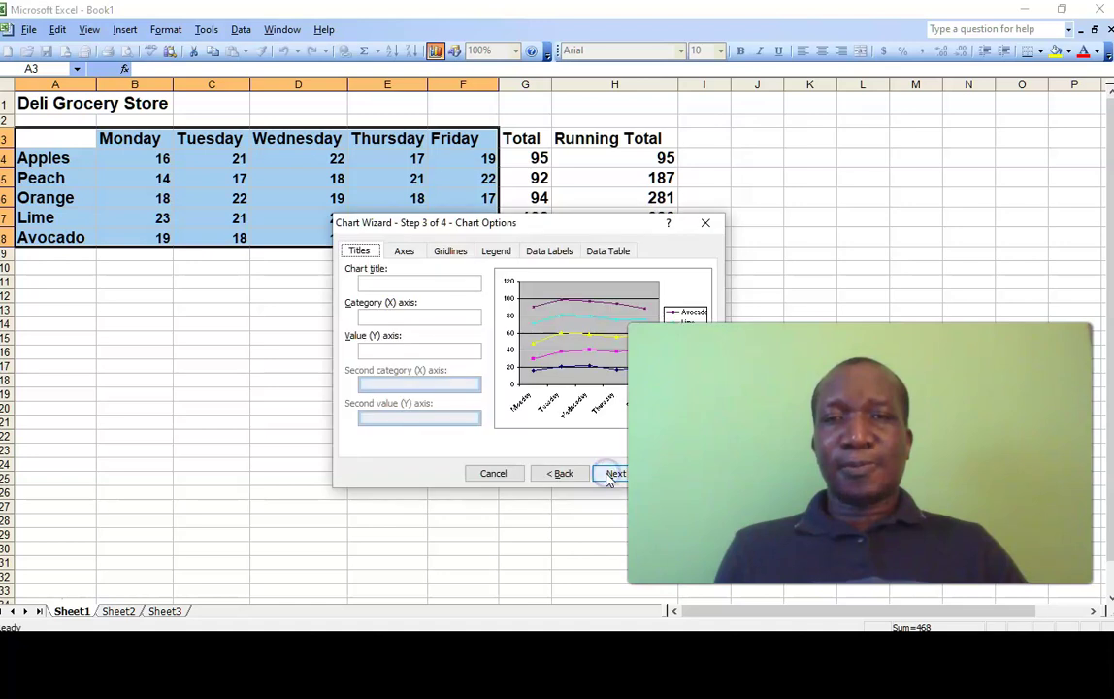
Step: Give the chart the title Deli Grocery Store
{"action": "left_click", "coordinate": [406, 282]}
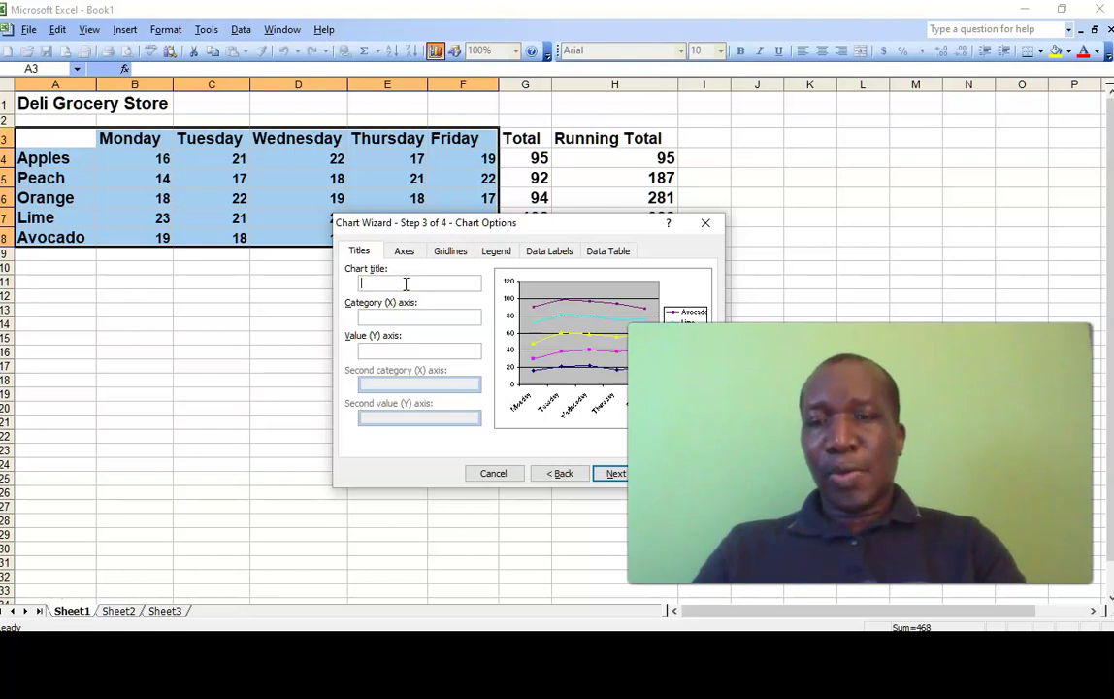
{"action": "type", "text": "De"}
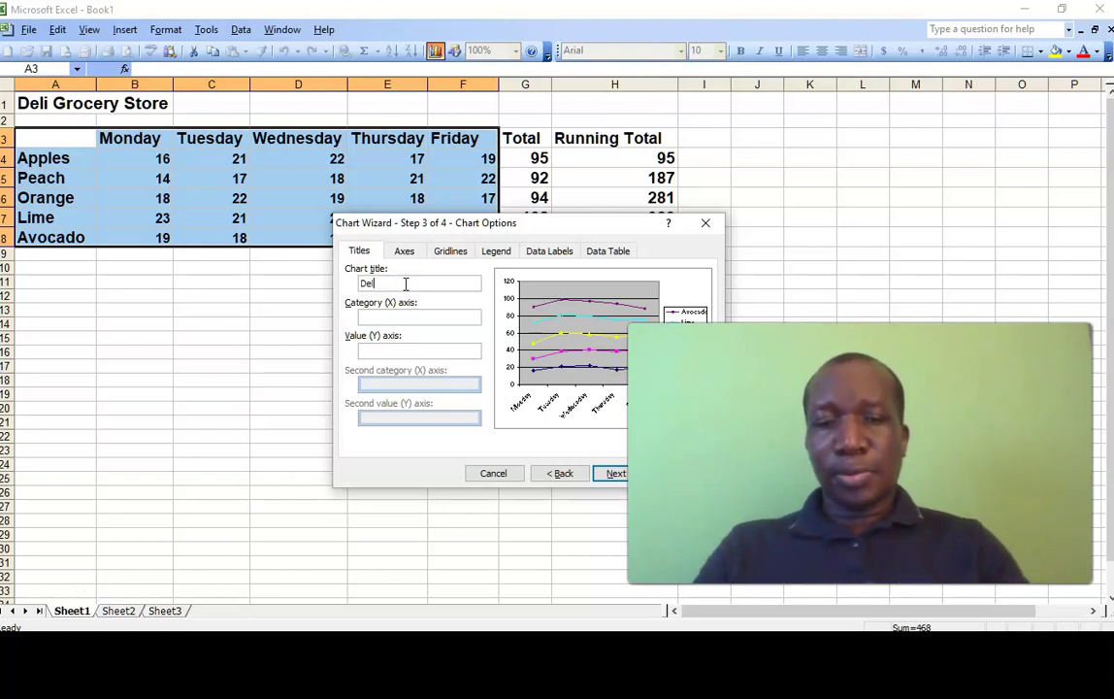
{"action": "type", "text": "li G"}
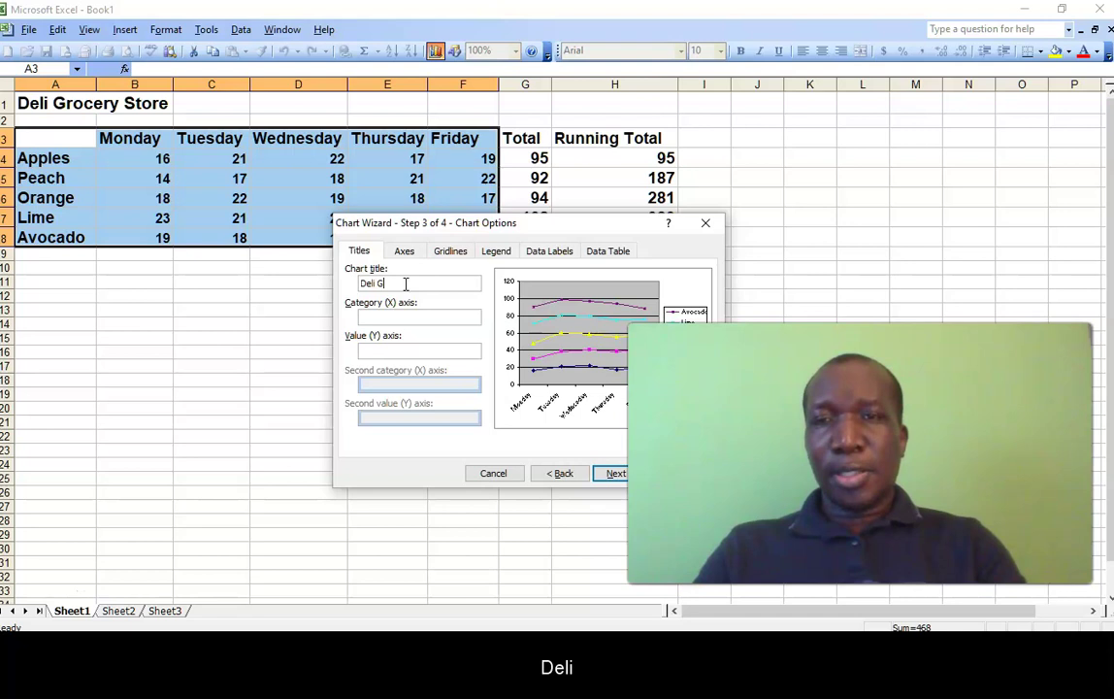
{"action": "type", "text": "rocery"}
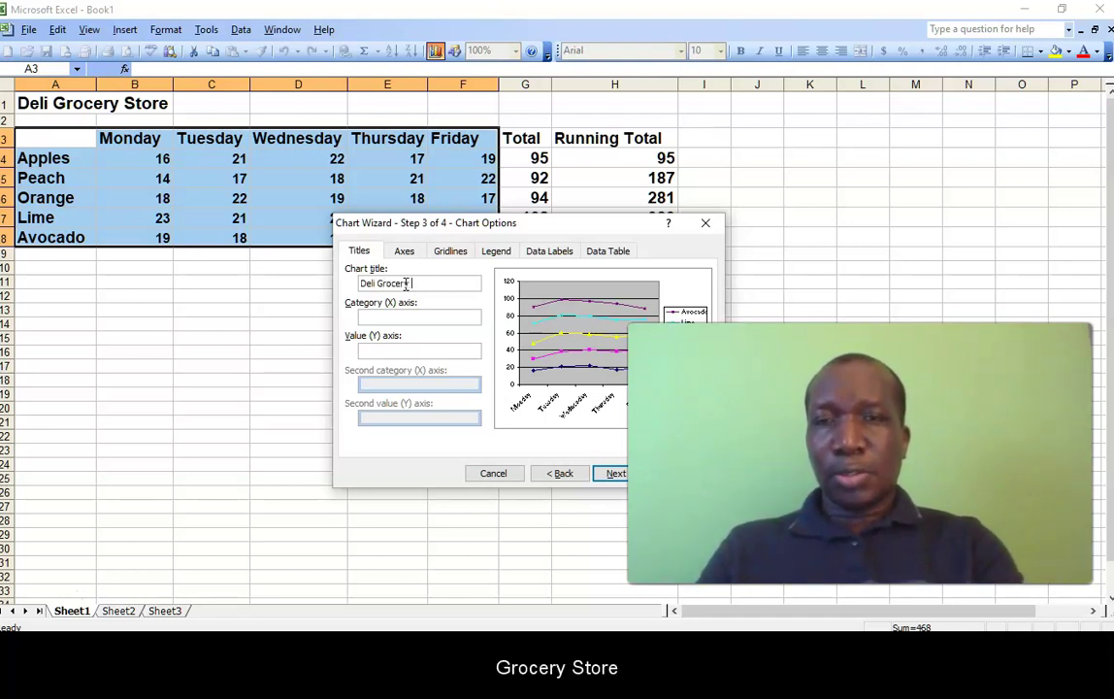
{"action": "type", "text": " Store"}
Step: Title the chart's category (X) axis Days of the week
{"action": "left_click", "coordinate": [384, 317]}
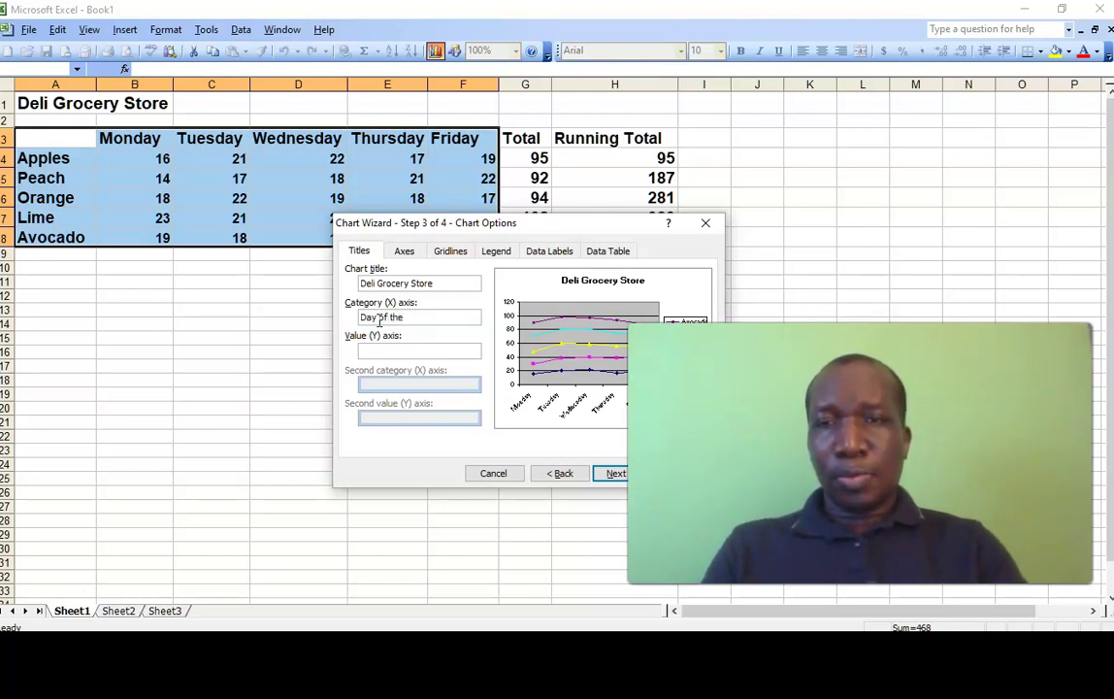
{"action": "type", "text": "ek"}
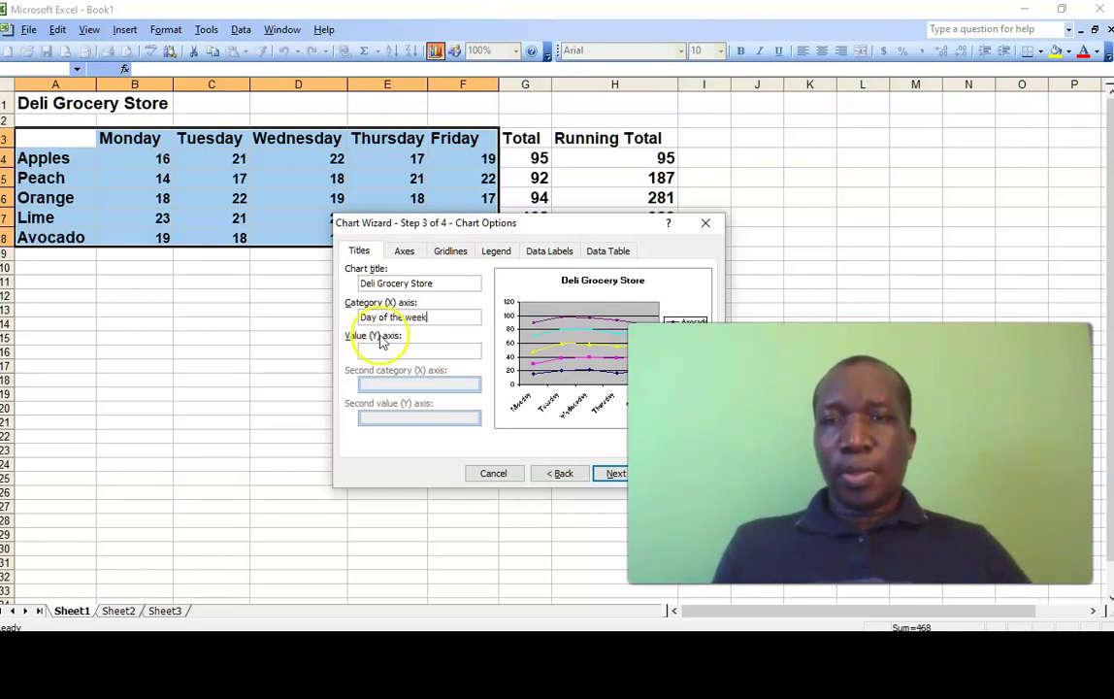
{"action": "left_click", "coordinate": [385, 351]}
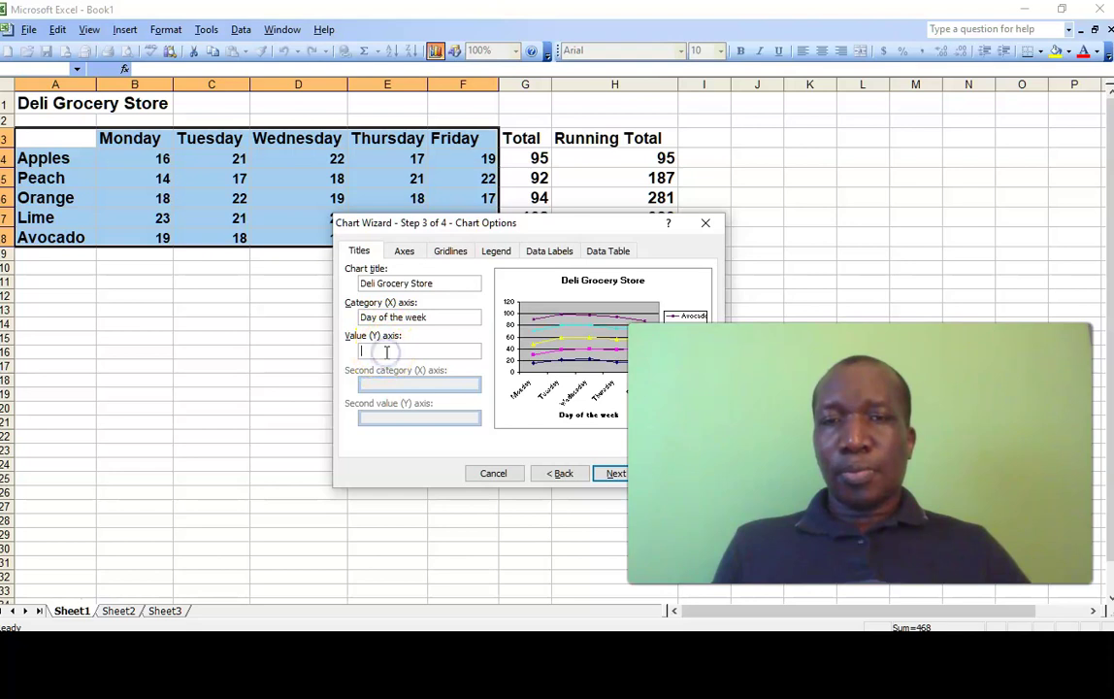
{"action": "left_click", "coordinate": [439, 317]}
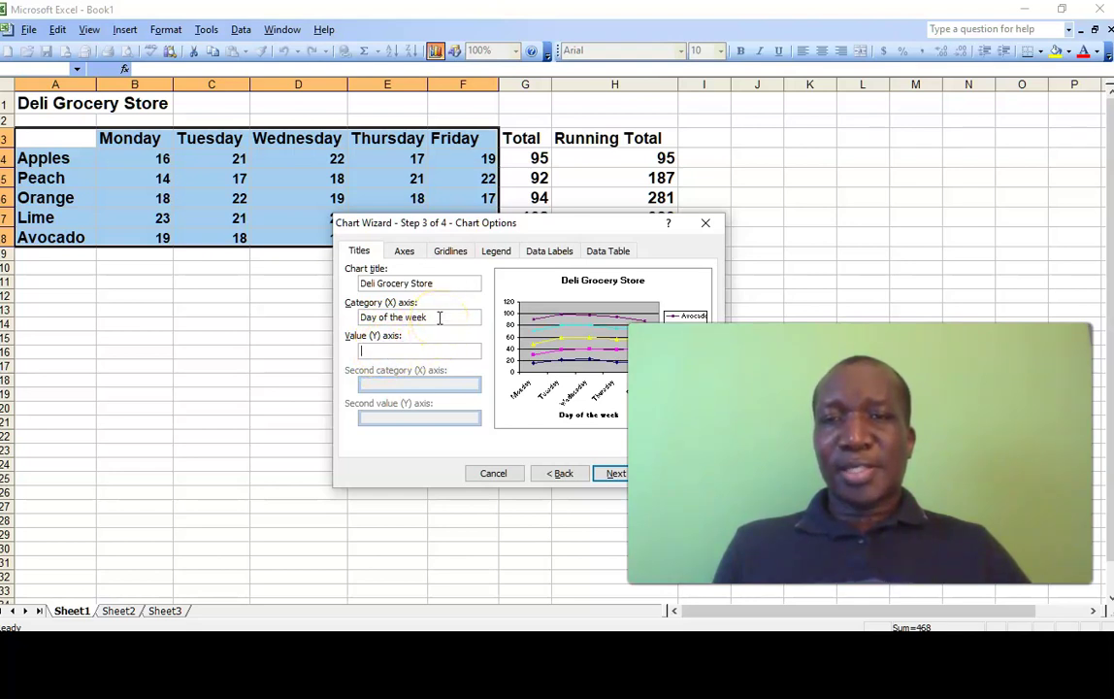
{"action": "left_click", "coordinate": [376, 317]}
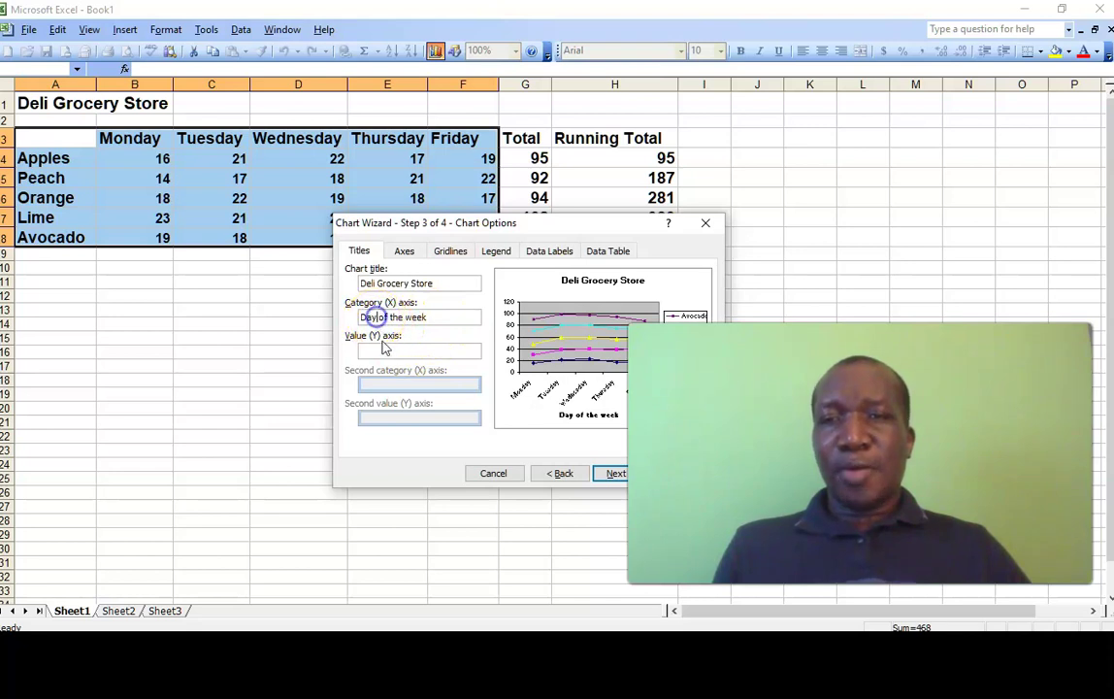
{"action": "type", "text": "s"}
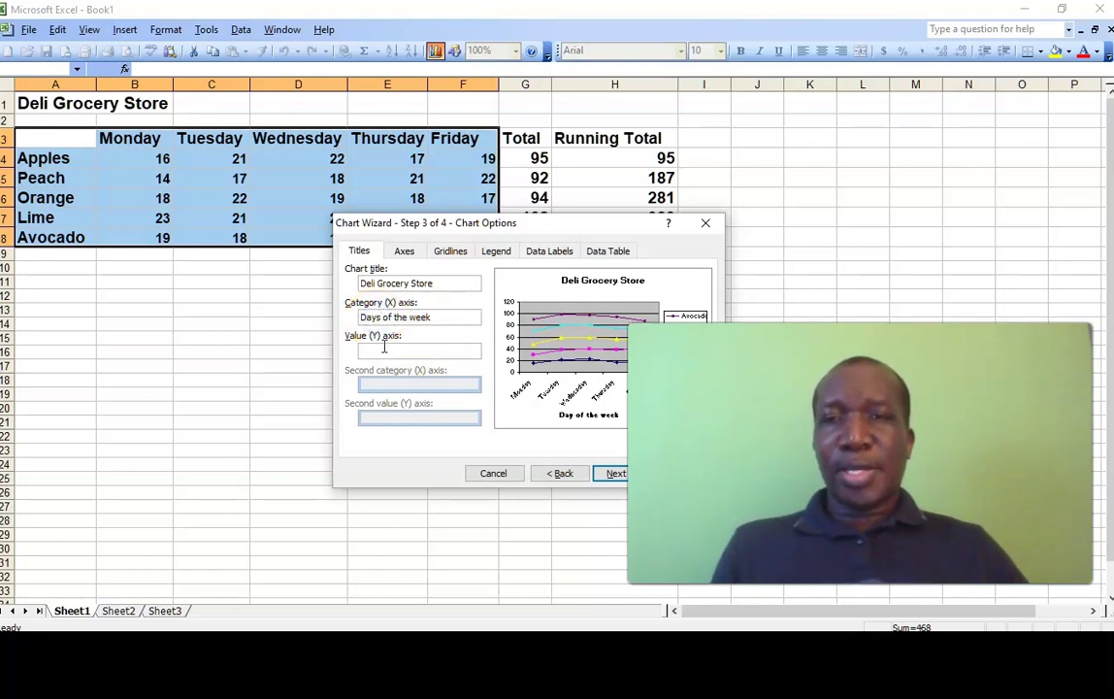
Step: Title the chart's value (Y) axis Fruits Sold and finish the chart as an object in Sheet1
{"action": "left_click", "coordinate": [378, 349]}
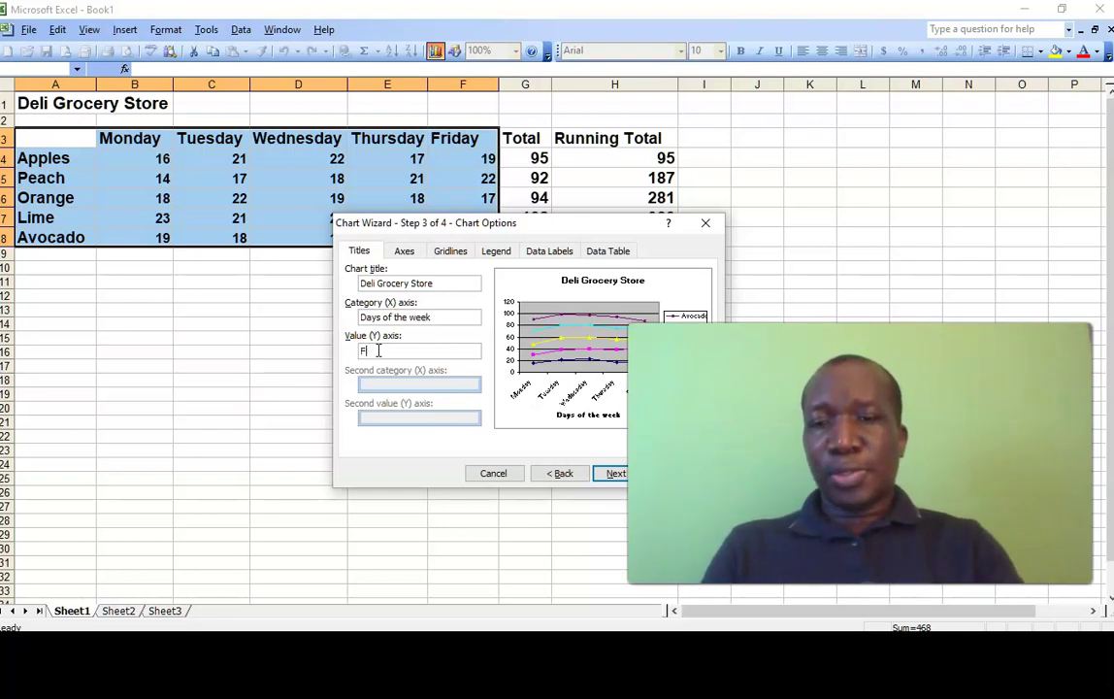
{"action": "type", "text": "s"}
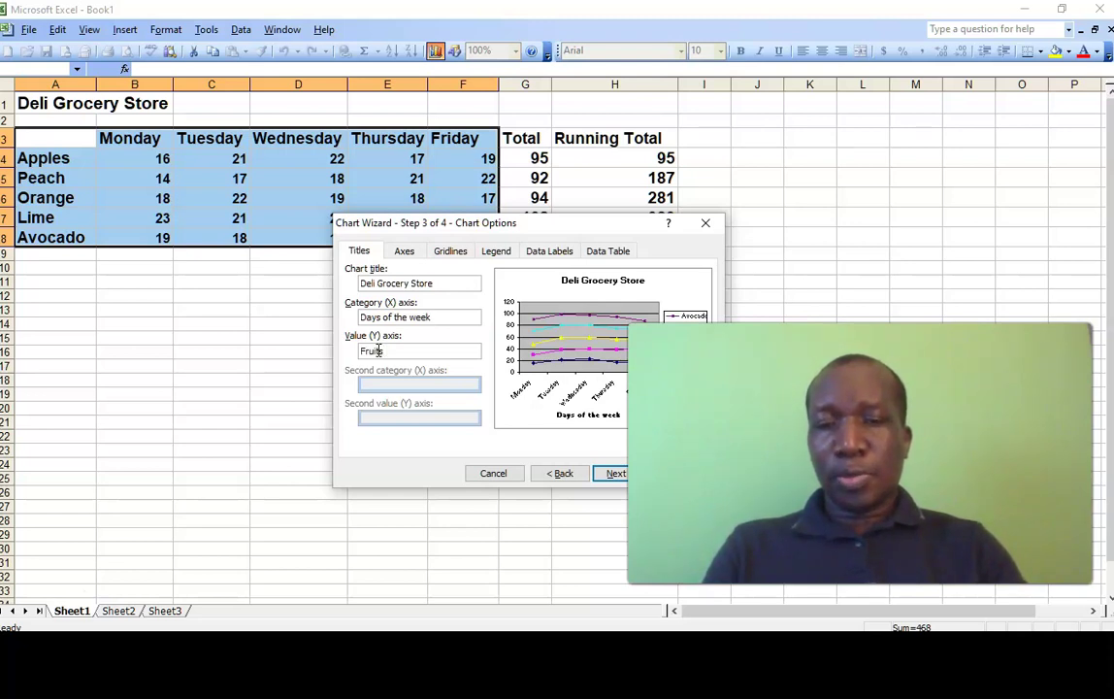
{"action": "type", "text": " Sold"}
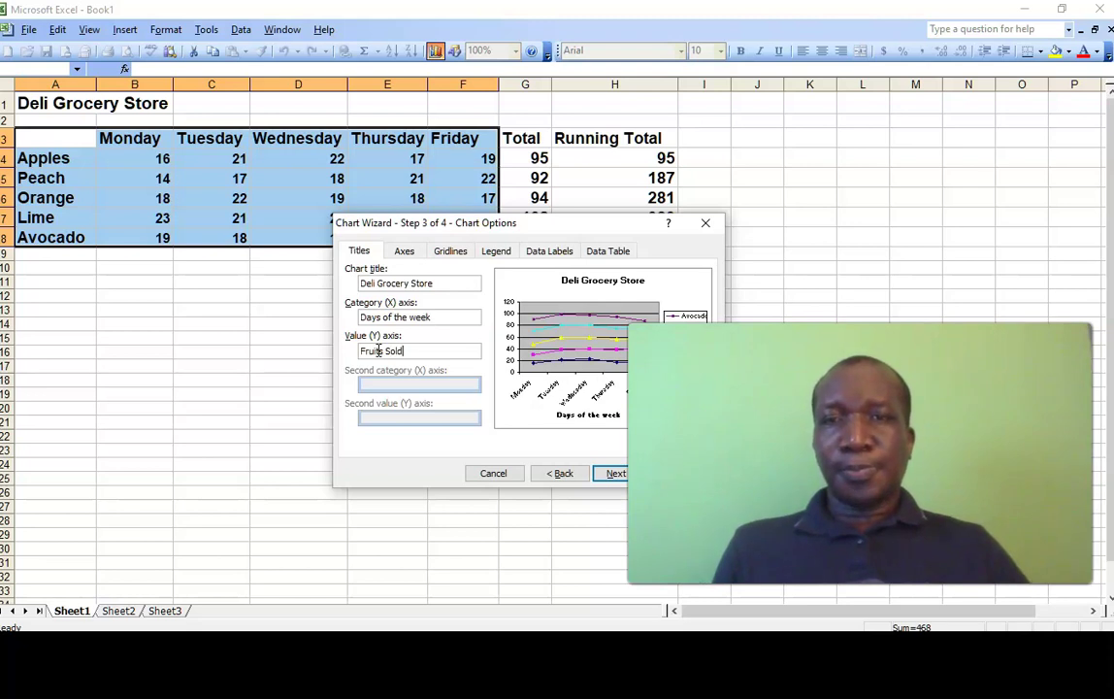
{"action": "left_click", "coordinate": [614, 473]}
{"action": "left_click", "coordinate": [621, 475]}
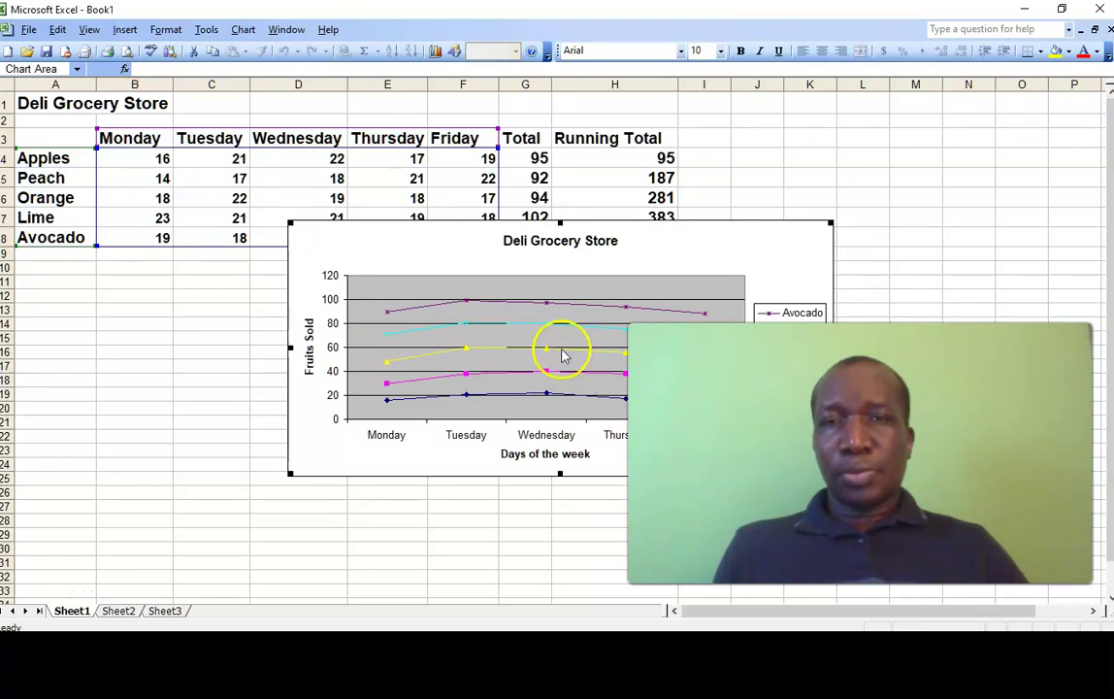
Step: Move the line chart below the sales table so it spans about rows 12 to 30, and deselect it
{"action": "left_click_drag", "start_coordinate": [684, 254], "coordinate": [423, 298]}
{"action": "left_click_drag", "start_coordinate": [506, 304], "coordinate": [519, 321]}
{"action": "left_click", "coordinate": [593, 423]}
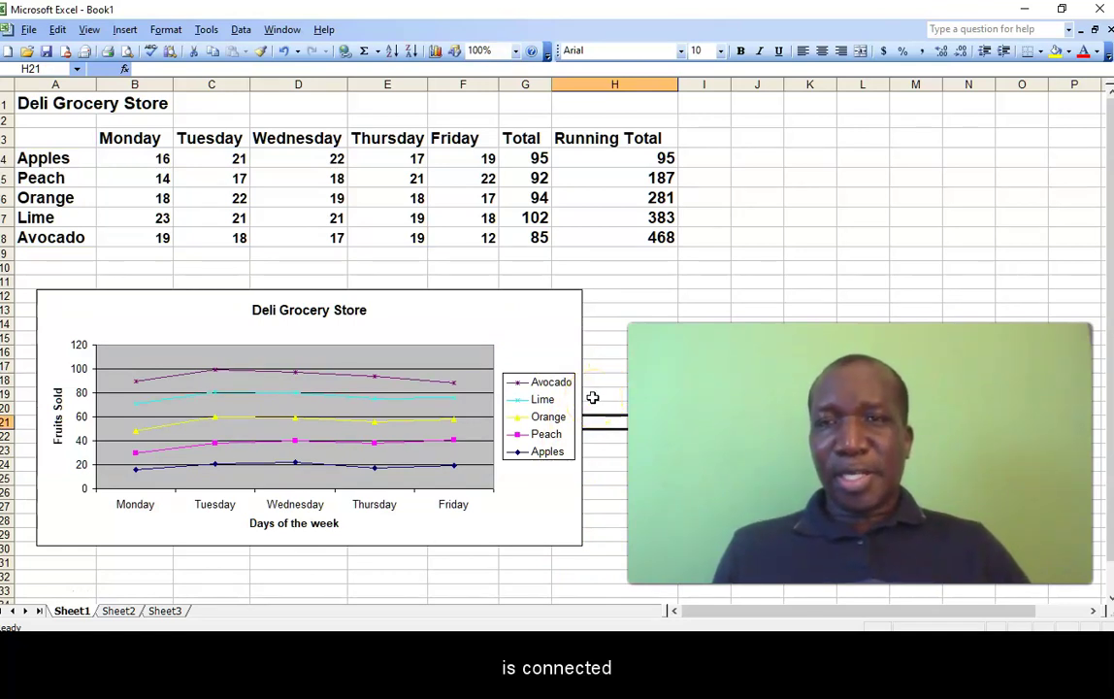
{"action": "left_click", "coordinate": [434, 213]}
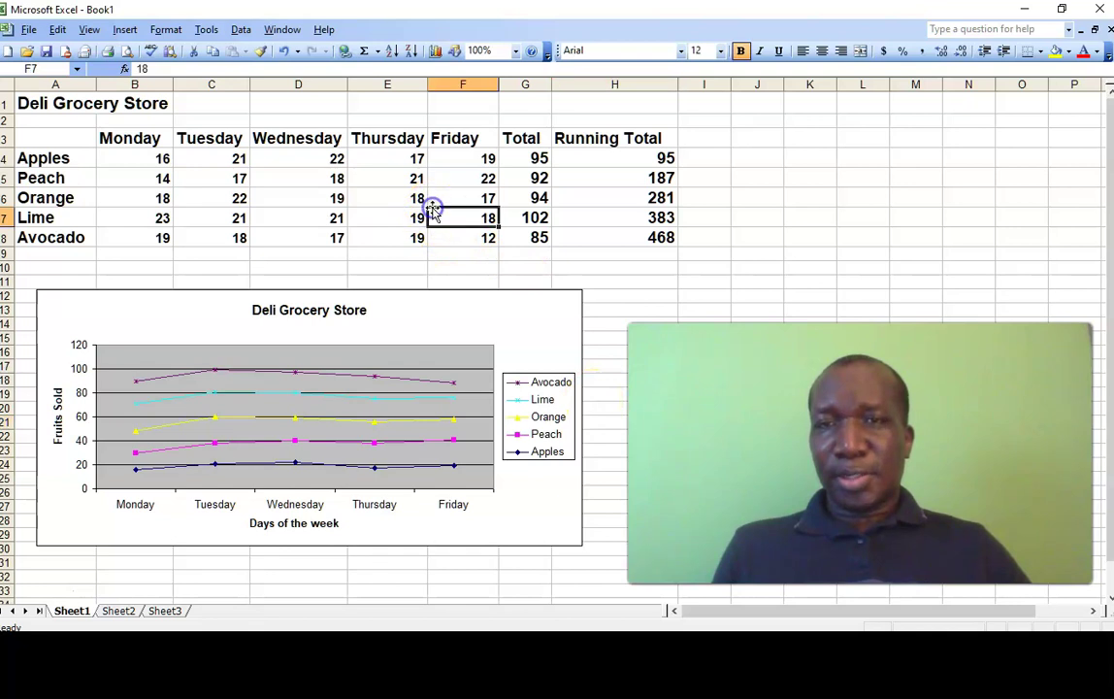
{"action": "left_click_drag", "start_coordinate": [597, 163], "coordinate": [611, 234]}
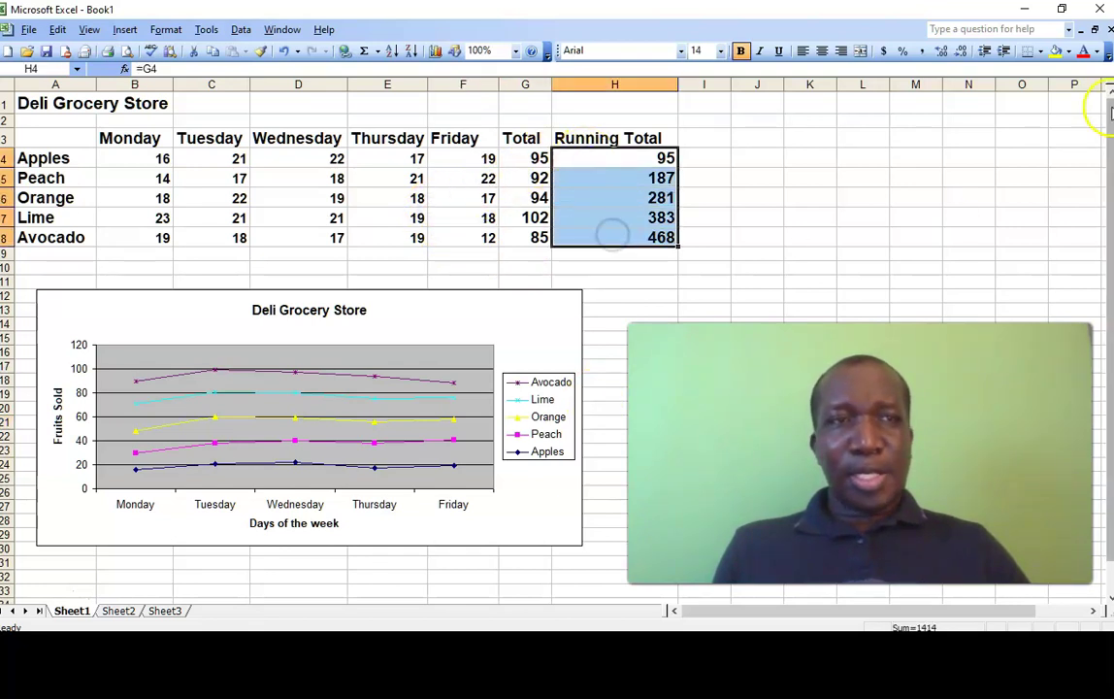
{"action": "left_click", "coordinate": [1071, 54]}
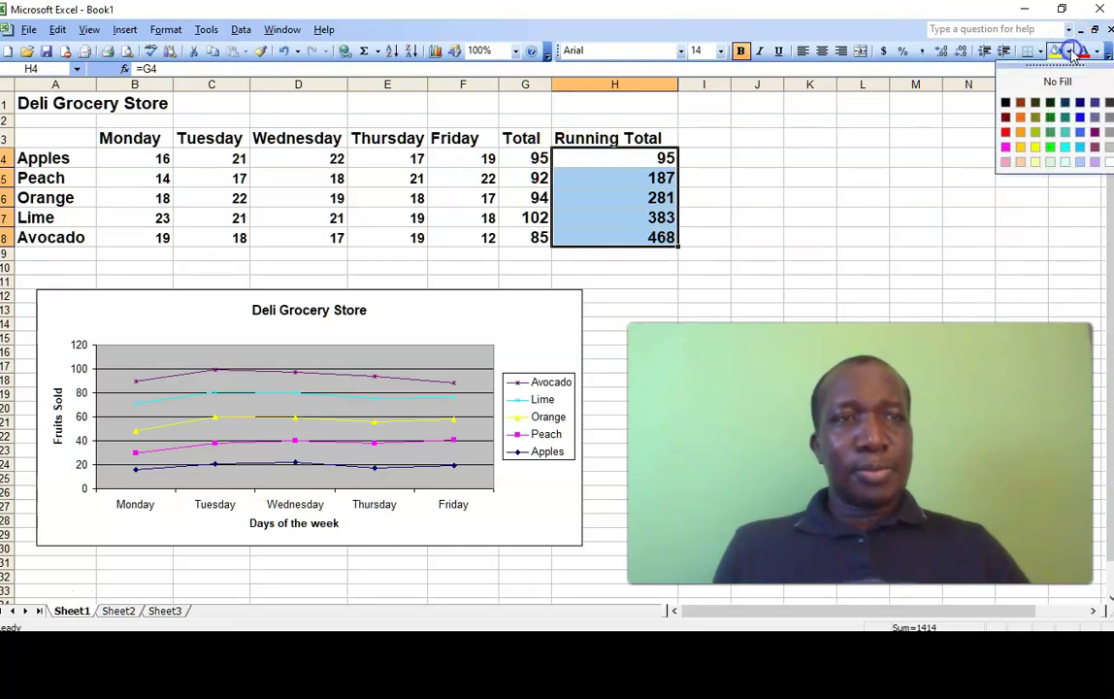
{"action": "left_click", "coordinate": [1106, 116]}
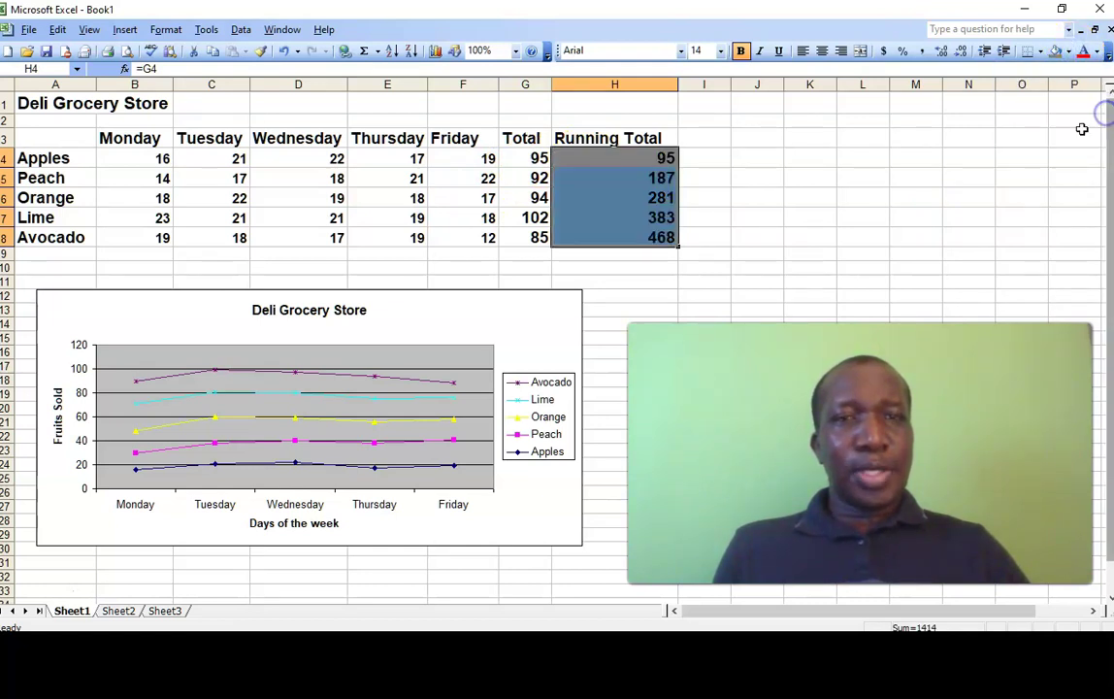
{"action": "left_click", "coordinate": [854, 312]}
{"action": "left_click_drag", "start_coordinate": [520, 157], "coordinate": [531, 233]}
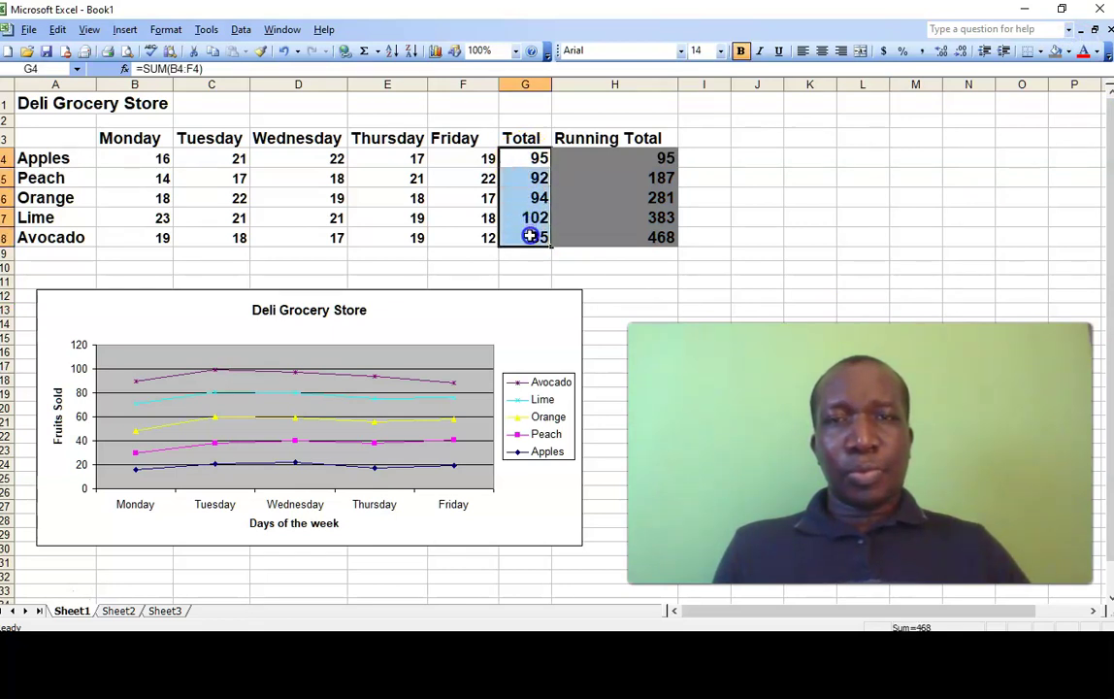
{"action": "left_click", "coordinate": [285, 51]}
{"action": "left_click", "coordinate": [284, 52]}
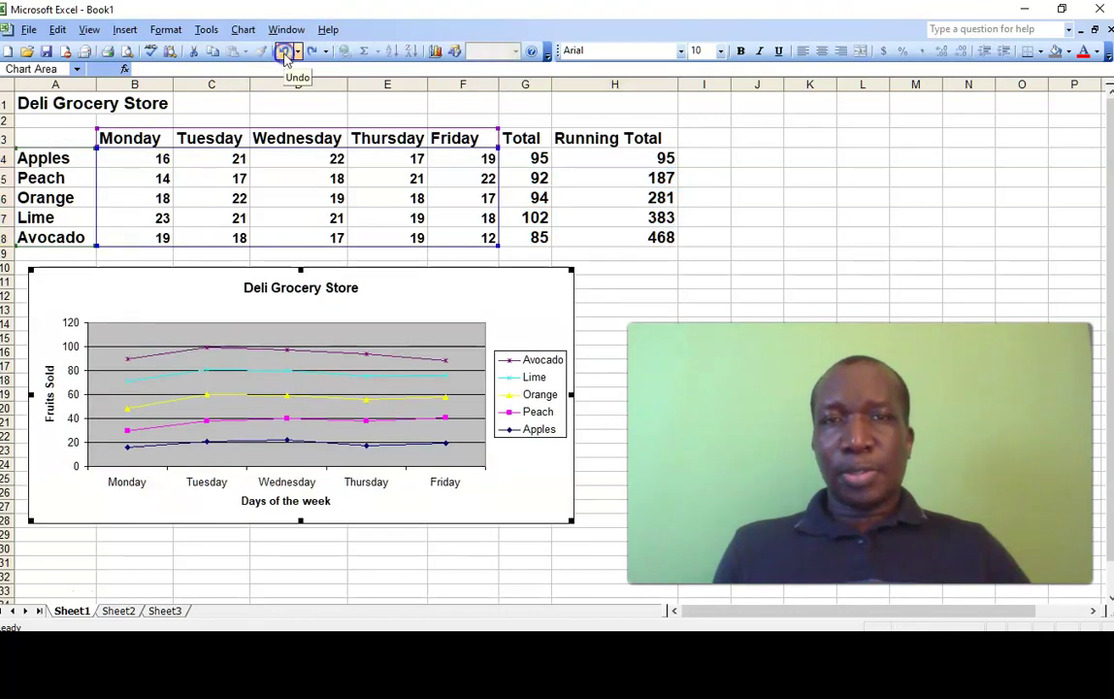
{"action": "left_click", "coordinate": [654, 283]}
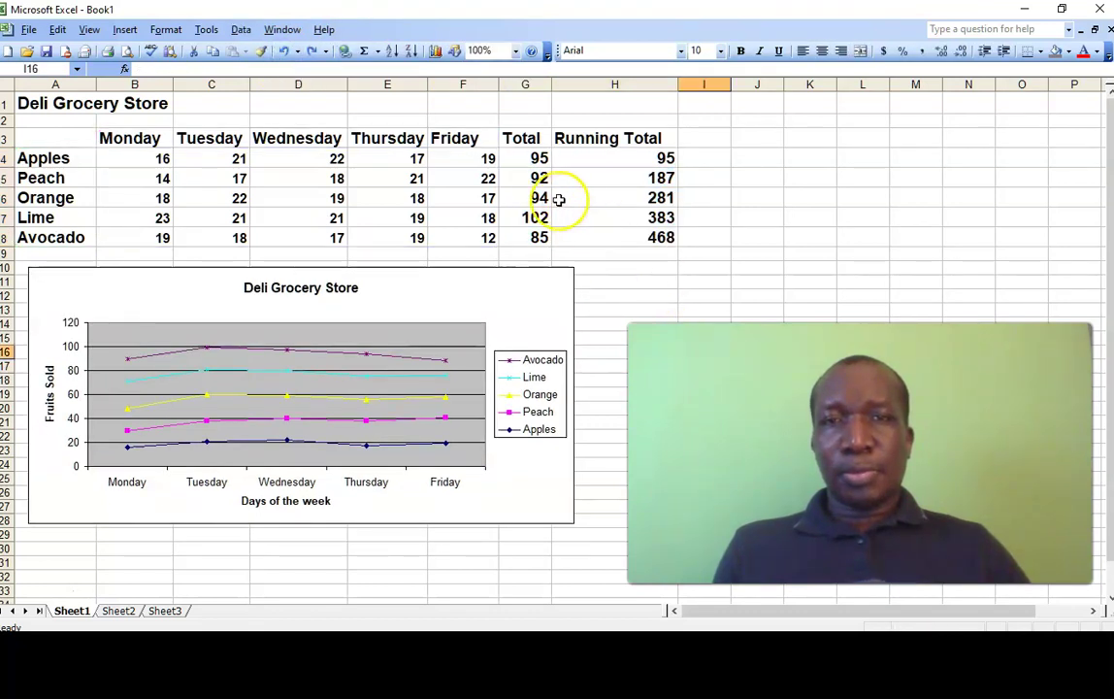
Step: Fill the Orange row's Running Total cell (H6) with grey and its Total cell (G6) with green
{"action": "left_click", "coordinate": [598, 200]}
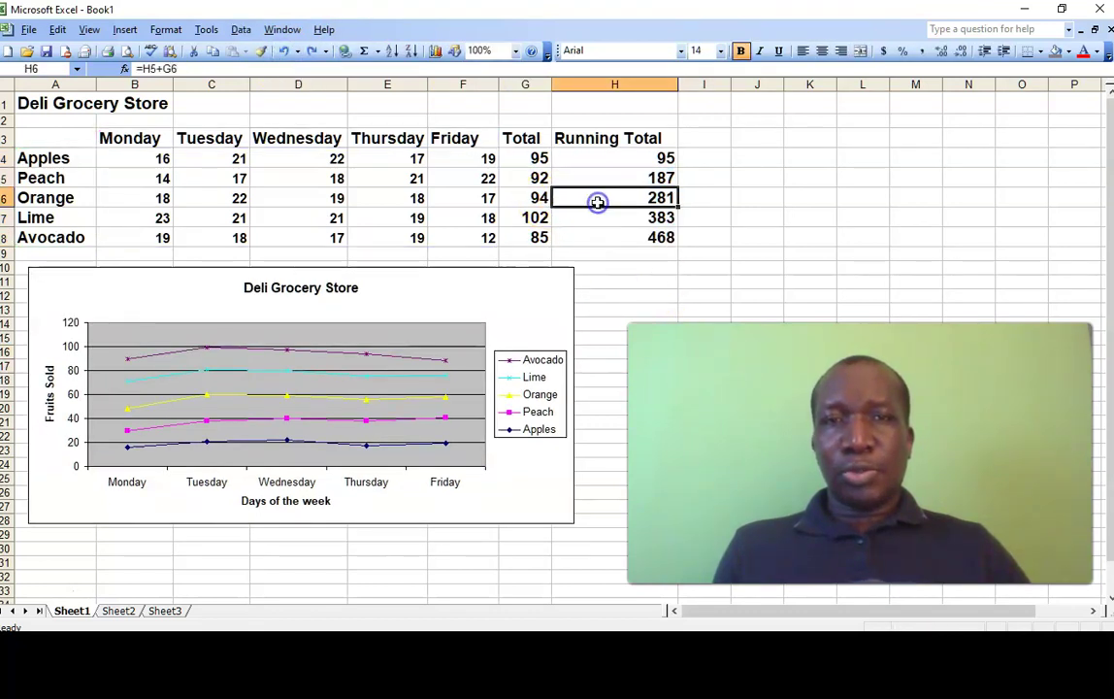
{"action": "left_click", "coordinate": [1058, 53]}
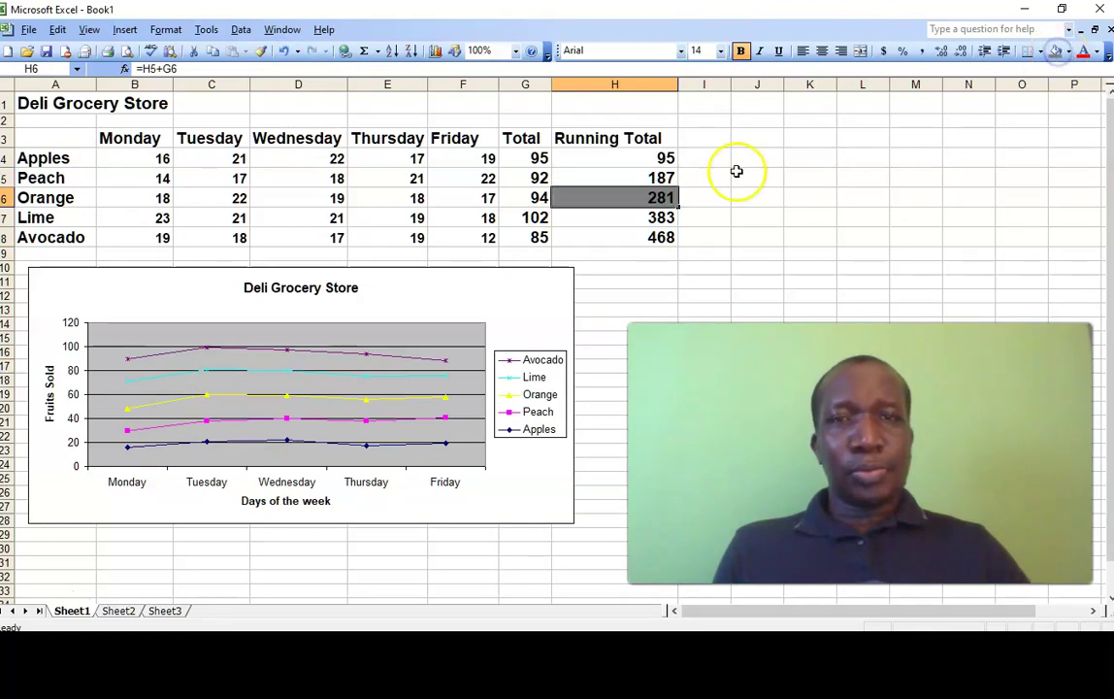
{"action": "left_click", "coordinate": [528, 200]}
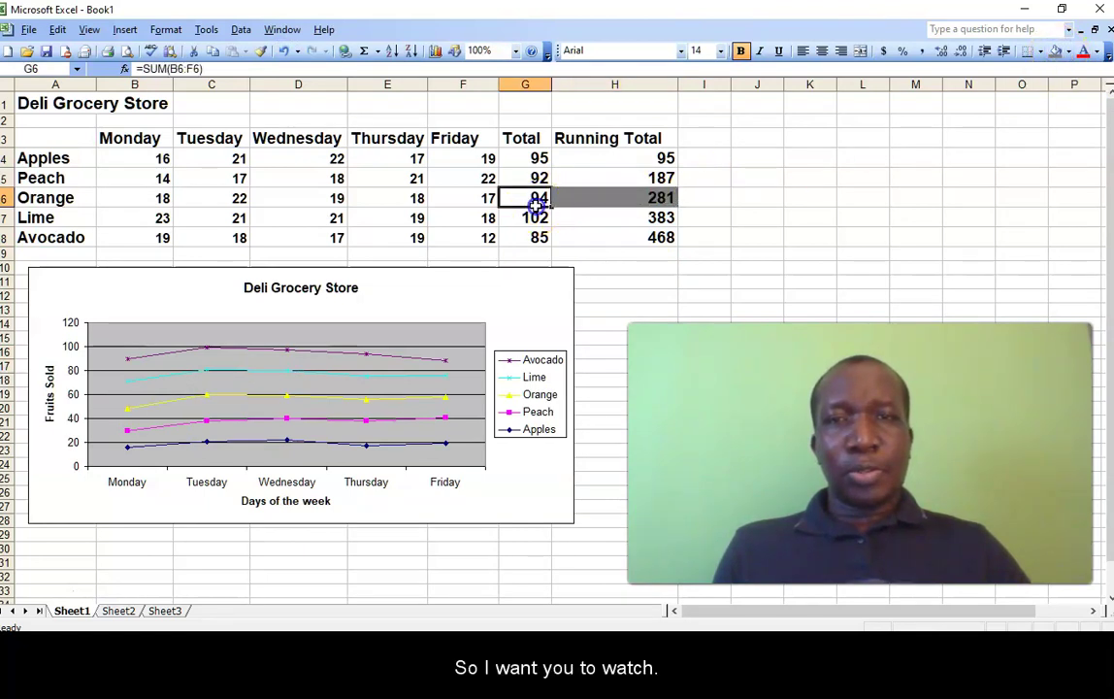
{"action": "left_click", "coordinate": [1069, 53]}
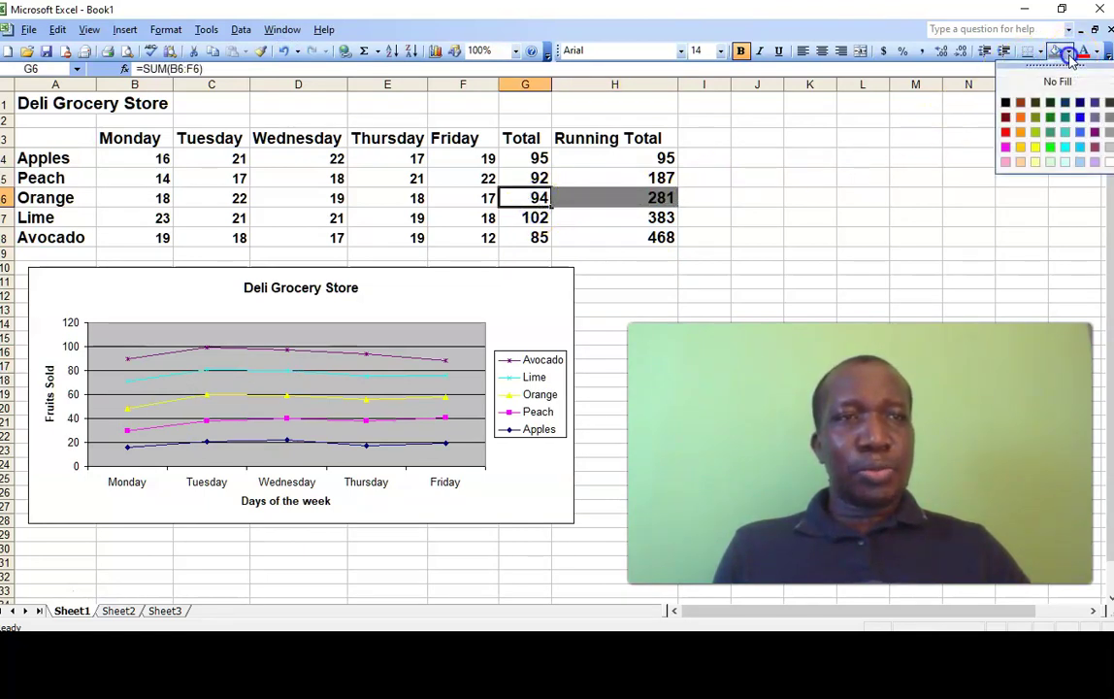
{"action": "left_click", "coordinate": [1049, 130]}
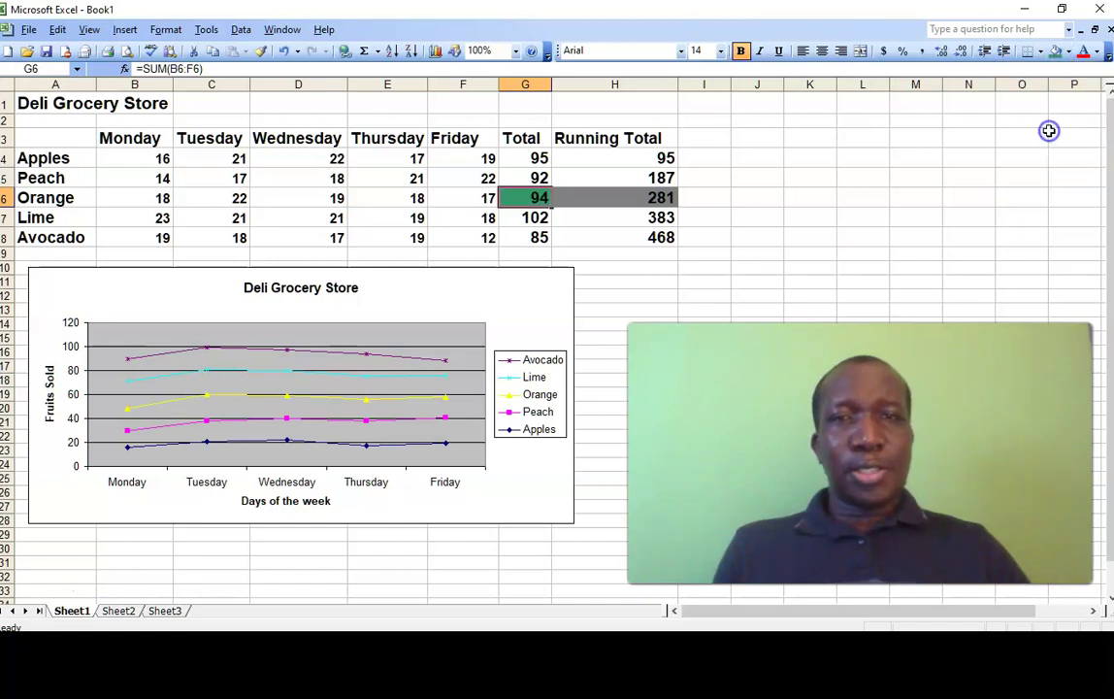
{"action": "left_click", "coordinate": [862, 351]}
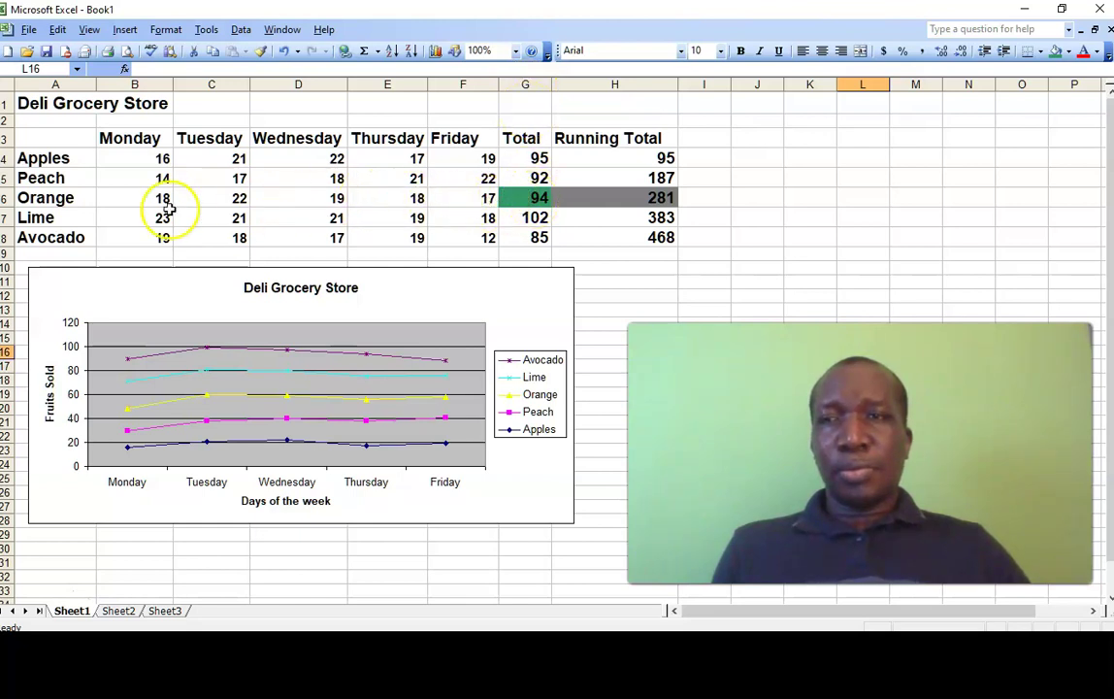
Step: Set the Tuesday sales of Orange (C6) to 2429
{"action": "left_click", "coordinate": [6, 197]}
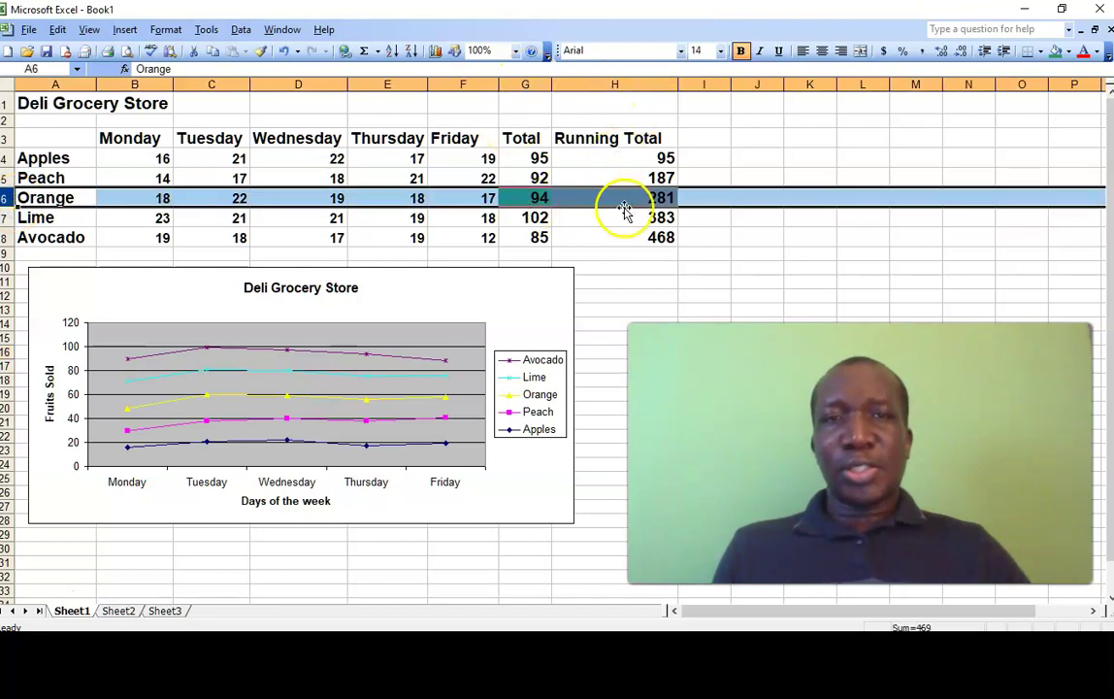
{"action": "left_click", "coordinate": [704, 366]}
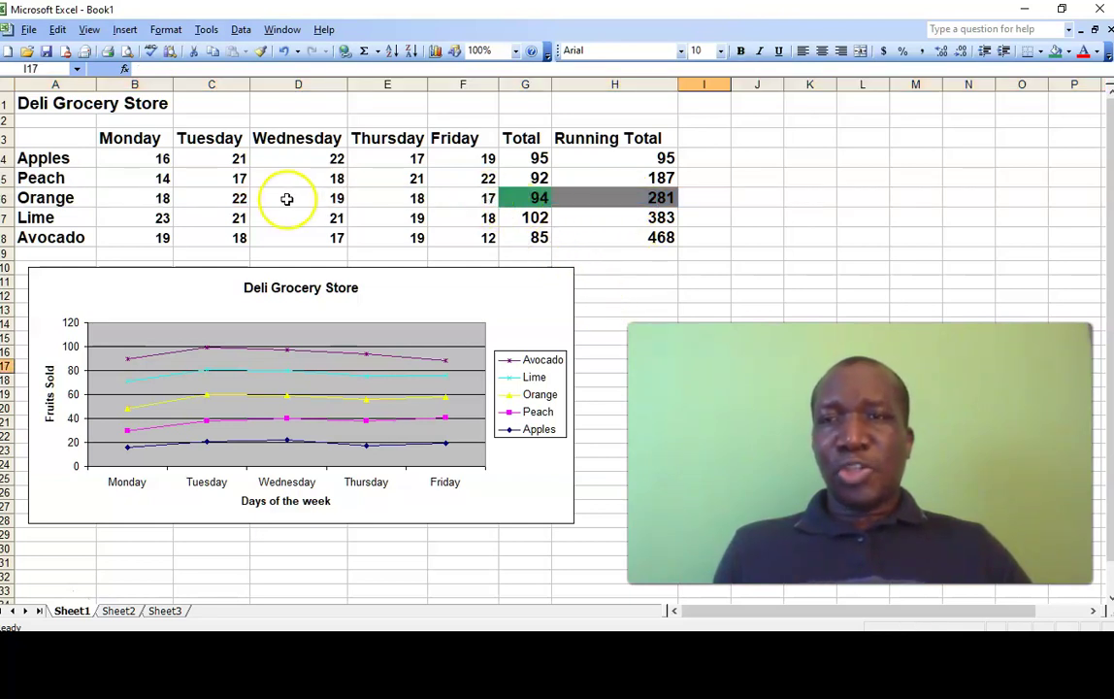
{"action": "left_click", "coordinate": [242, 203]}
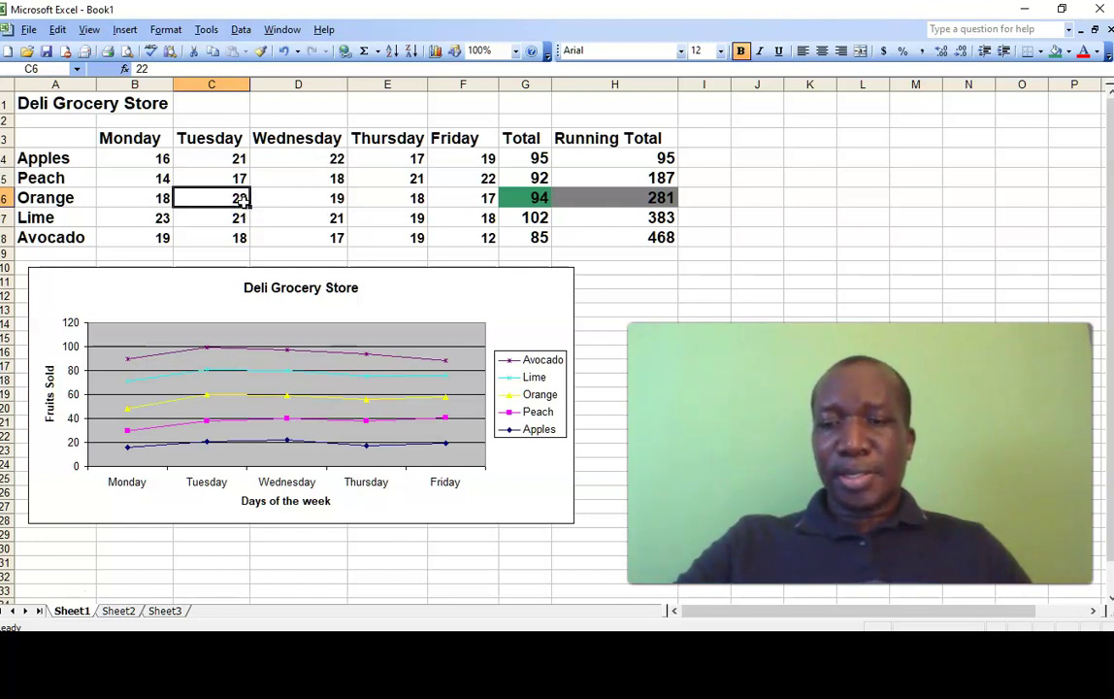
{"action": "type", "text": "2"}
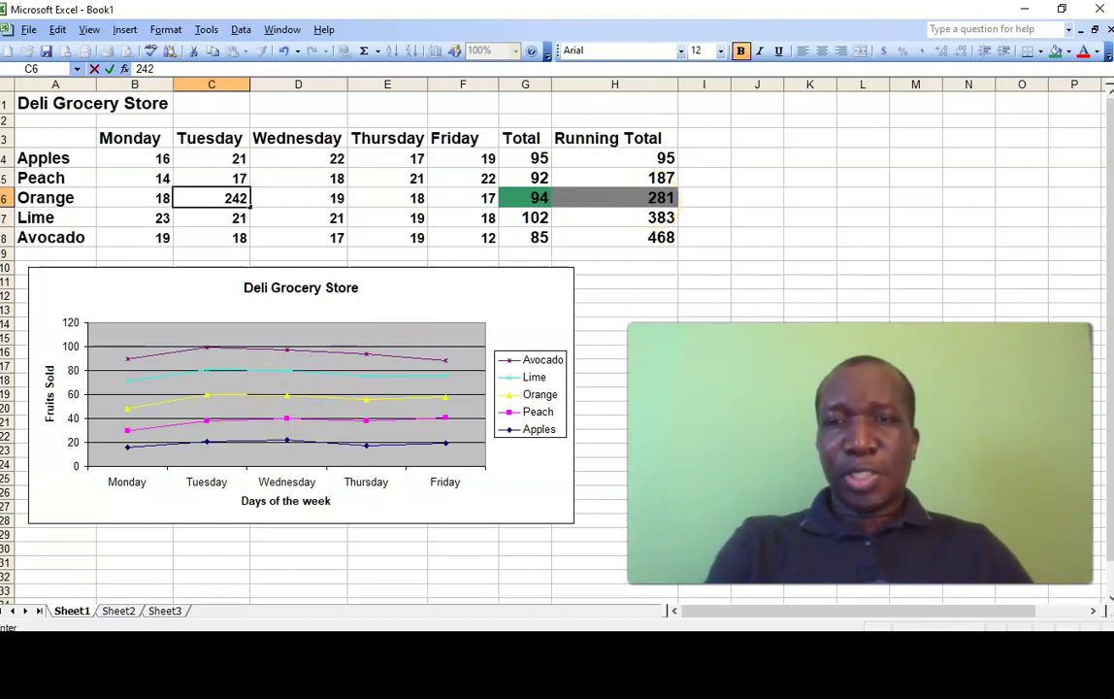
{"action": "left_click", "coordinate": [757, 548]}
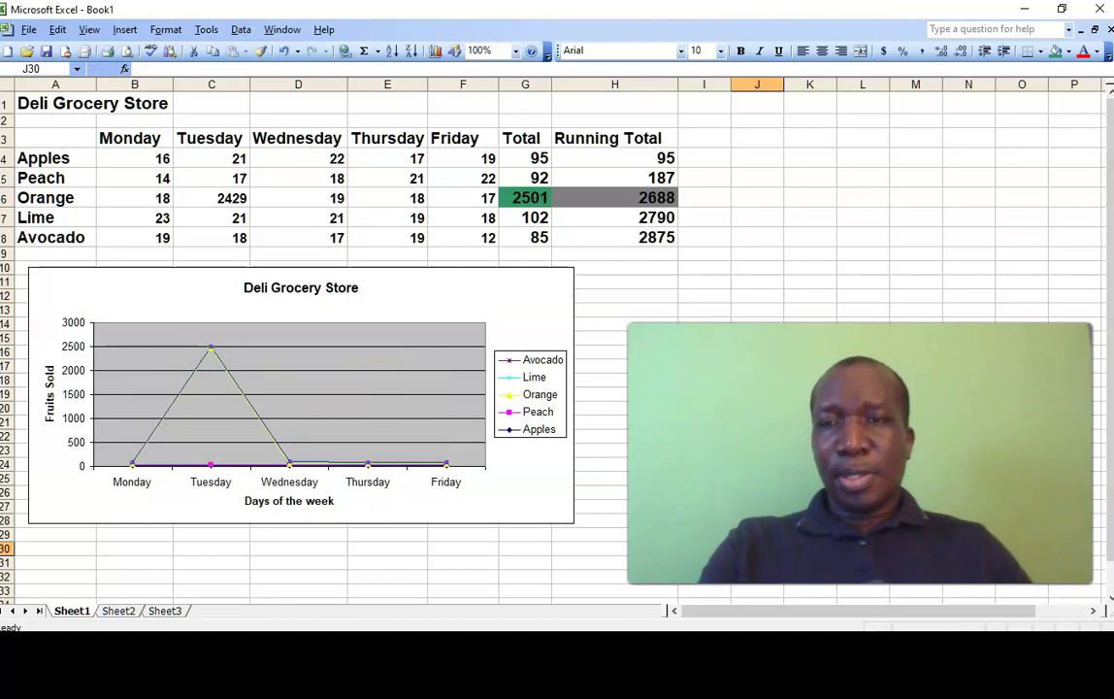
Step: Set the Tuesday sales of Orange (C6) to 29
{"action": "left_click", "coordinate": [236, 198]}
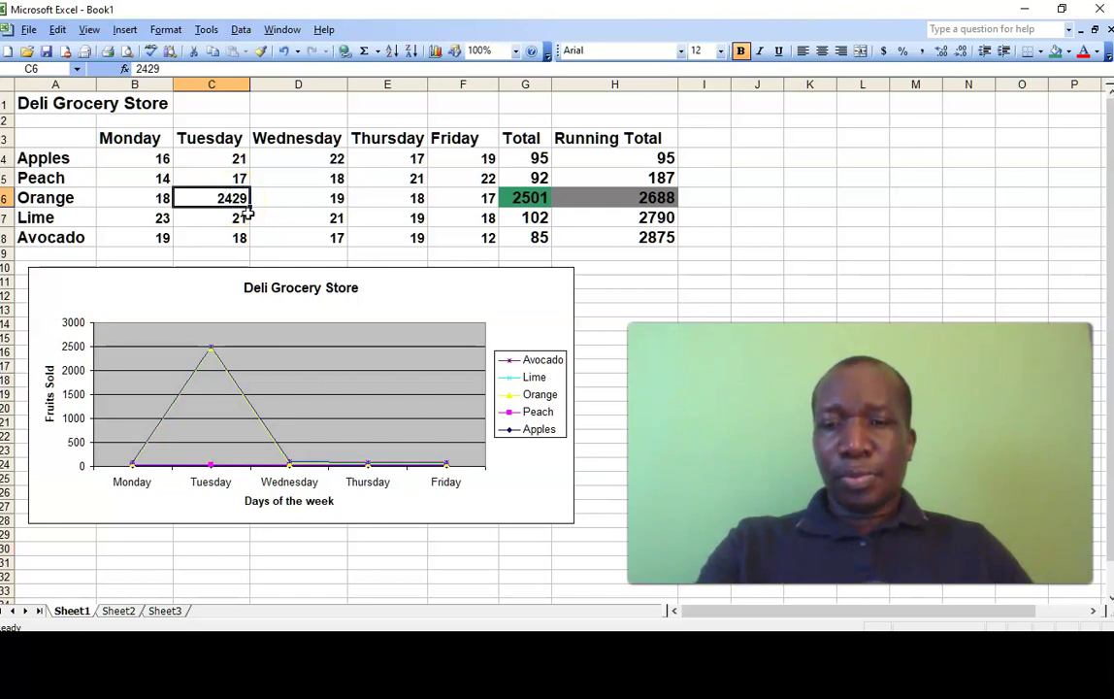
{"action": "type", "text": "2"}
{"action": "left_click", "coordinate": [697, 319]}
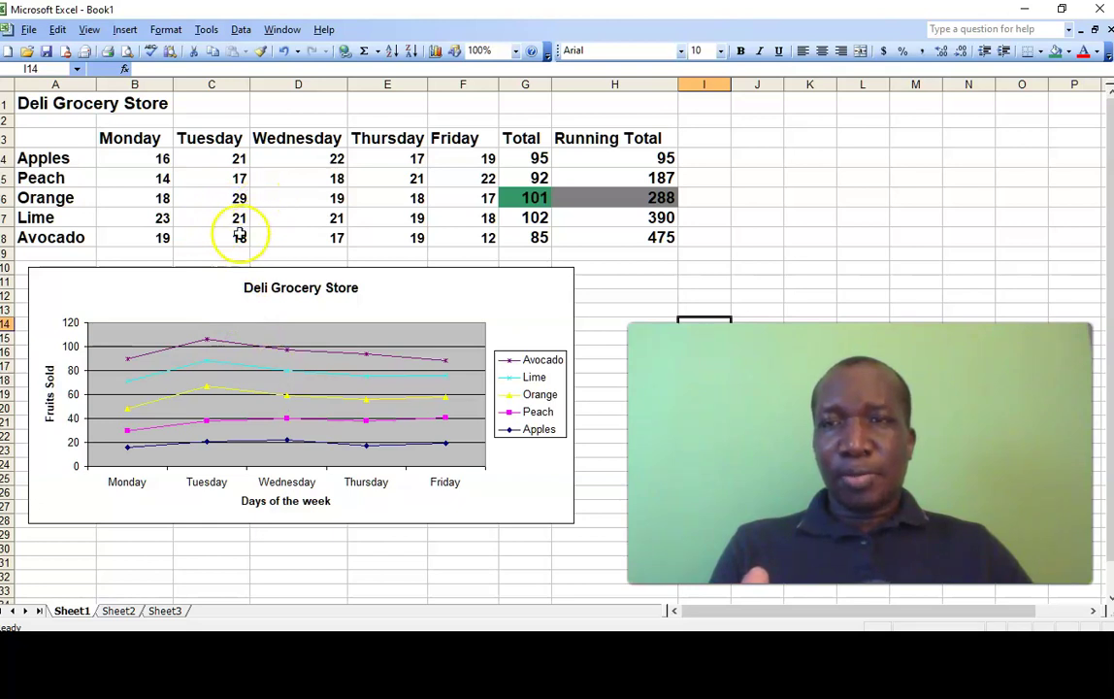
Step: Set the Tuesday sales of Orange (C6) to 18 and the Monday sales of Lime (B7) to 19
{"action": "left_click", "coordinate": [230, 201]}
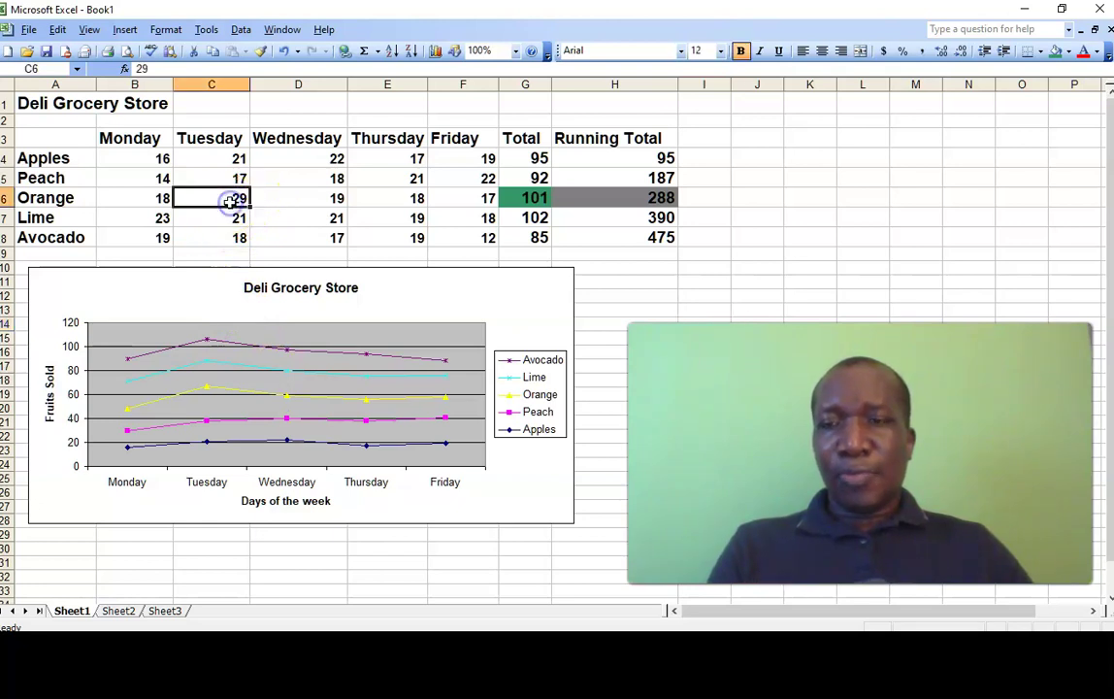
{"action": "type", "text": "18"}
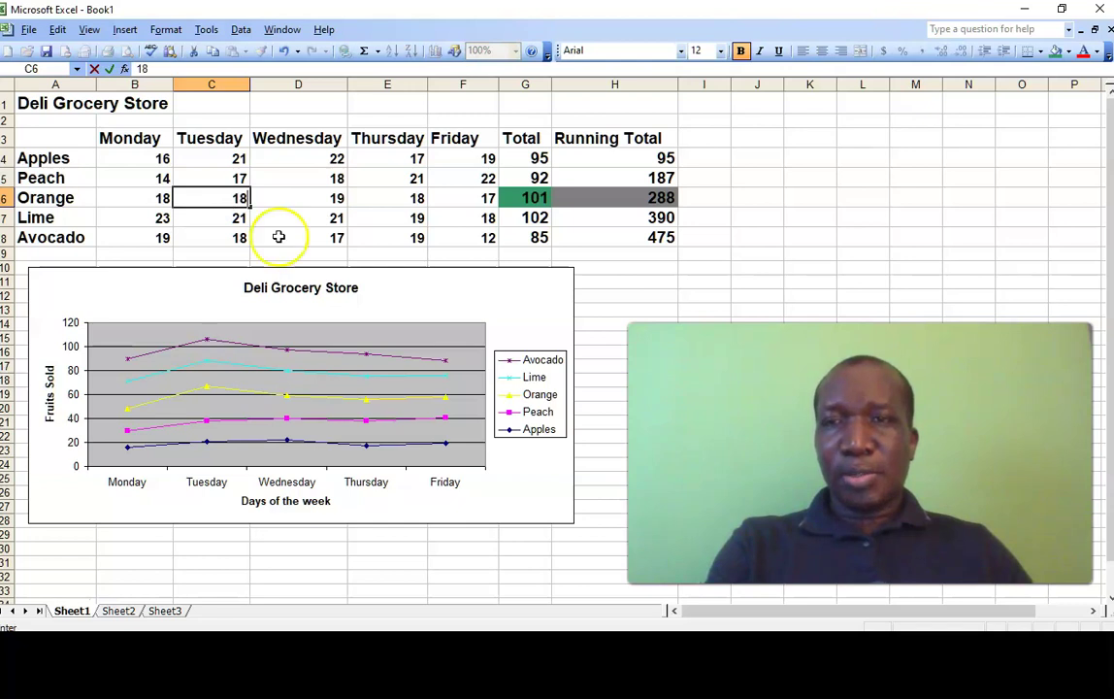
{"action": "left_click", "coordinate": [705, 380]}
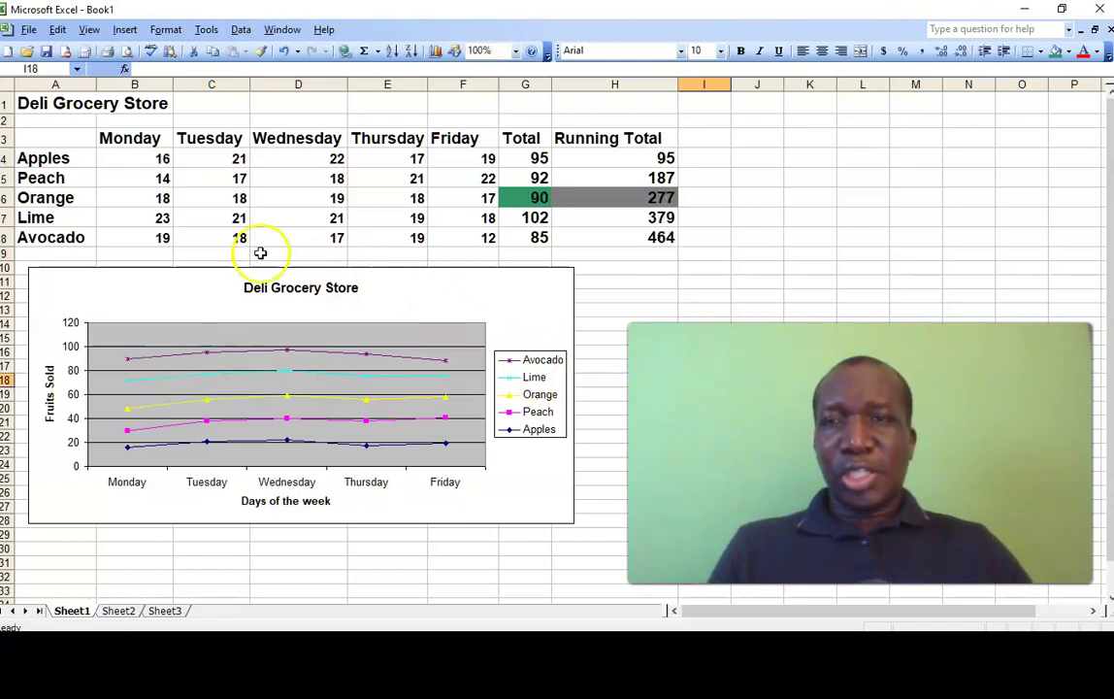
{"action": "left_click", "coordinate": [160, 217]}
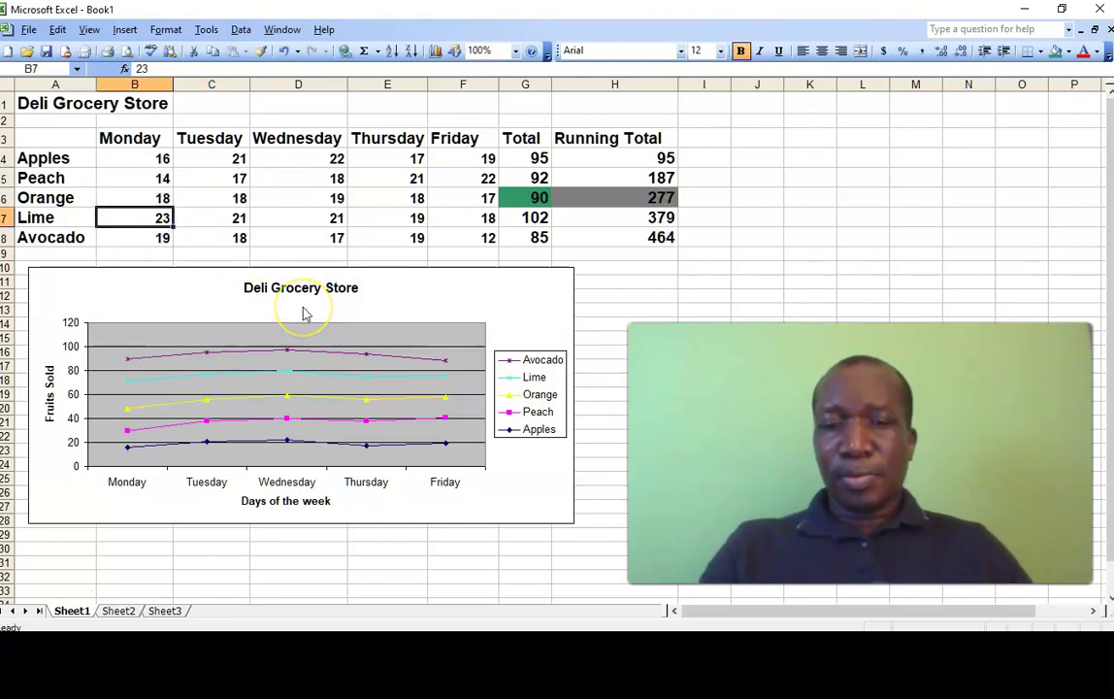
{"action": "type", "text": "19"}
{"action": "left_click", "coordinate": [704, 394]}
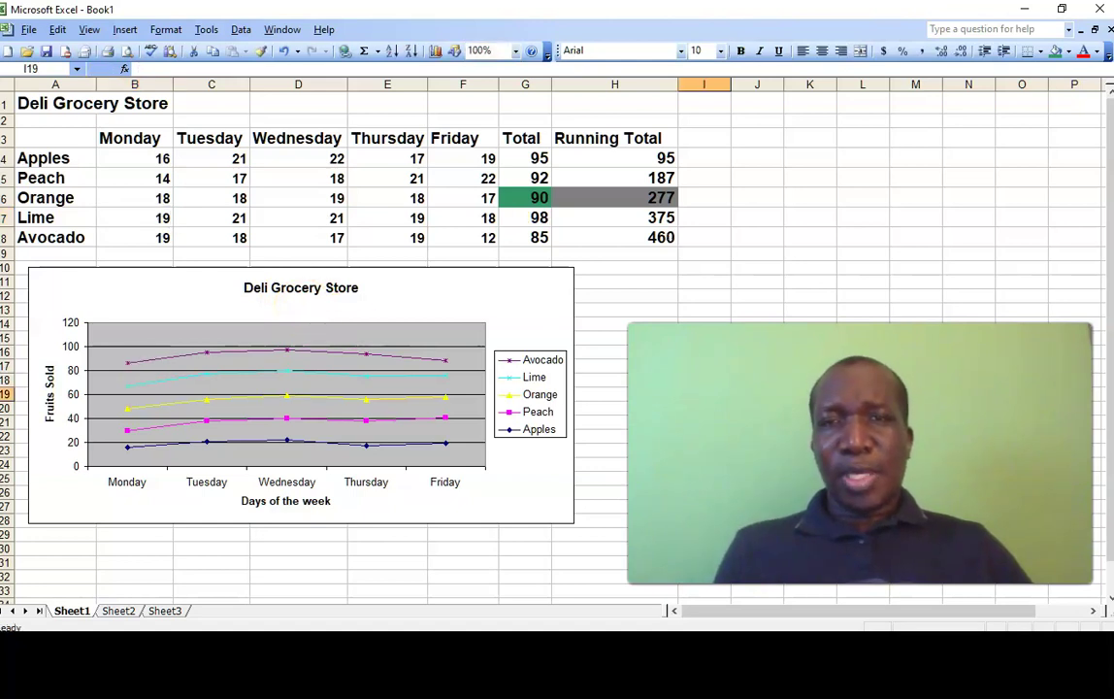